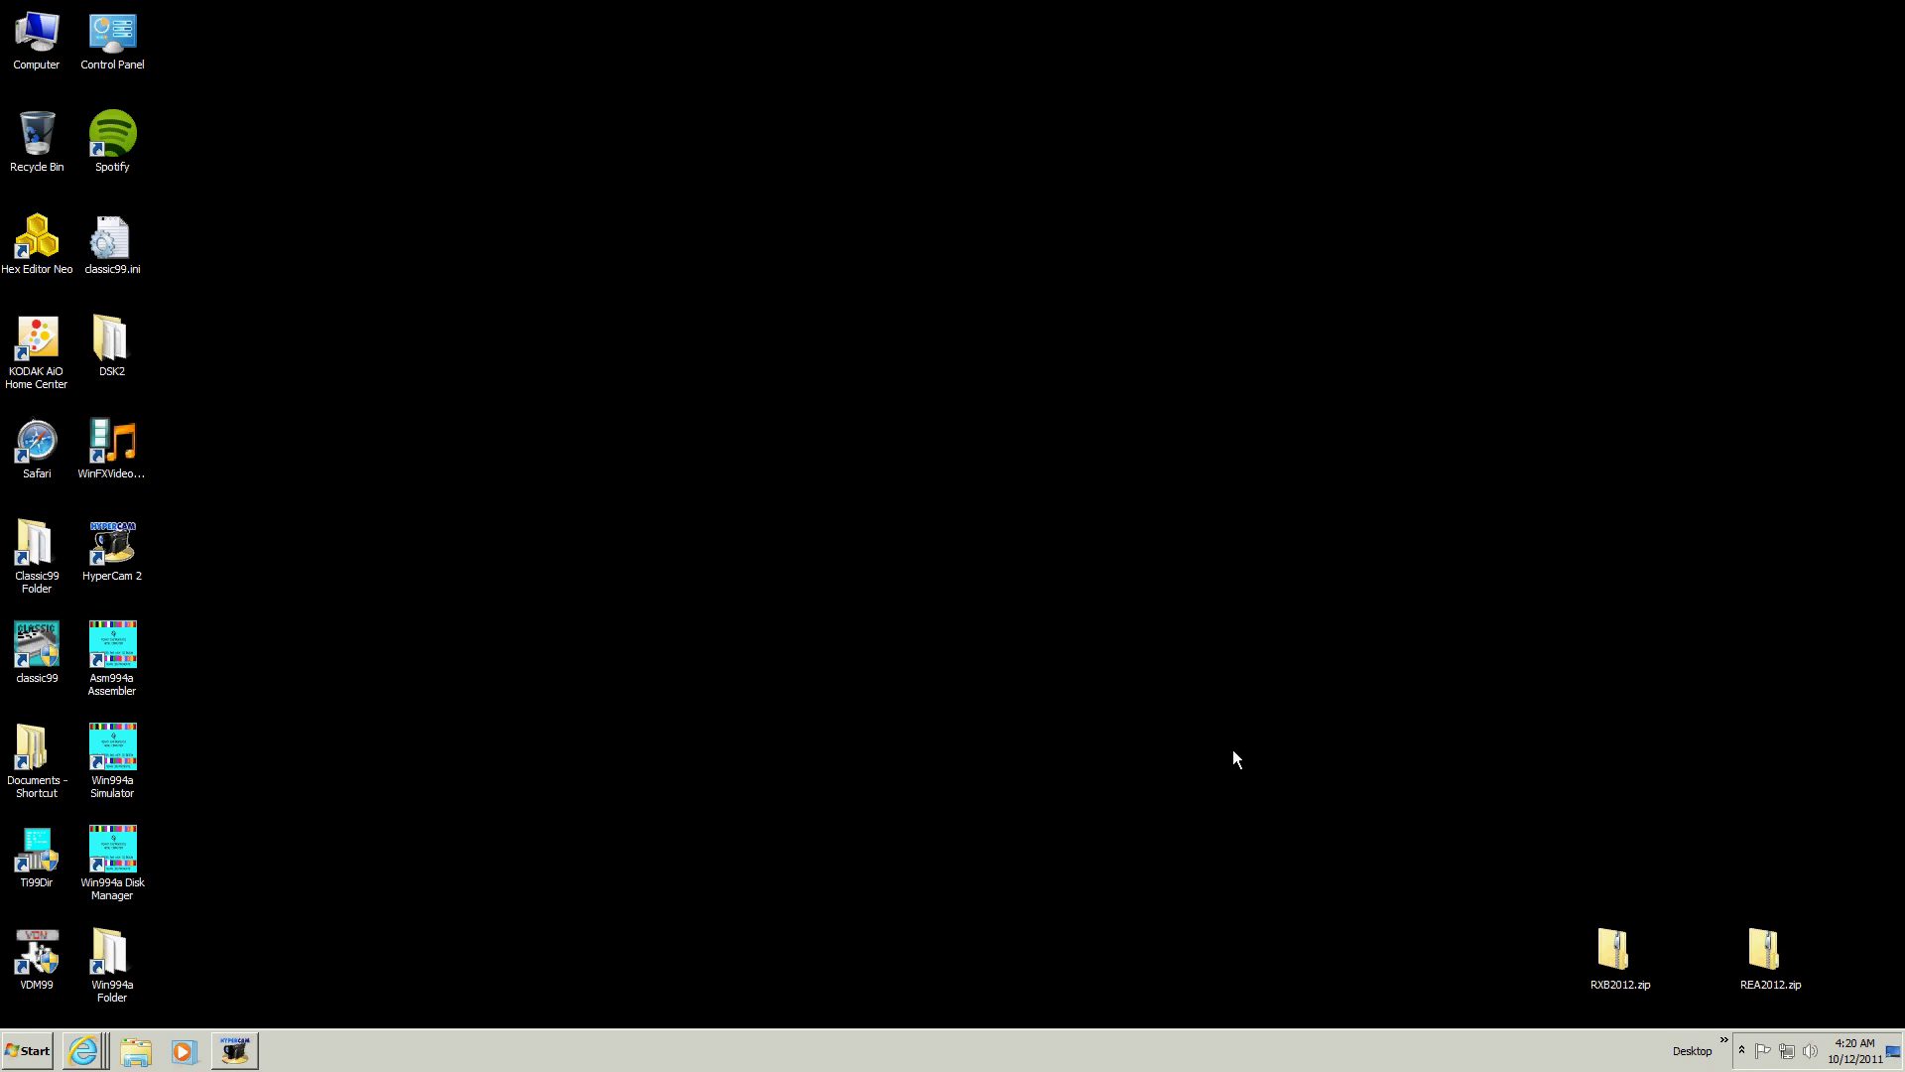
# Open the RXB Classic99 folder inside the RXB2012.zip archive on the desktop
pyautogui.doubleClick(1618, 951)
pyautogui.doubleClick(1092, 138)
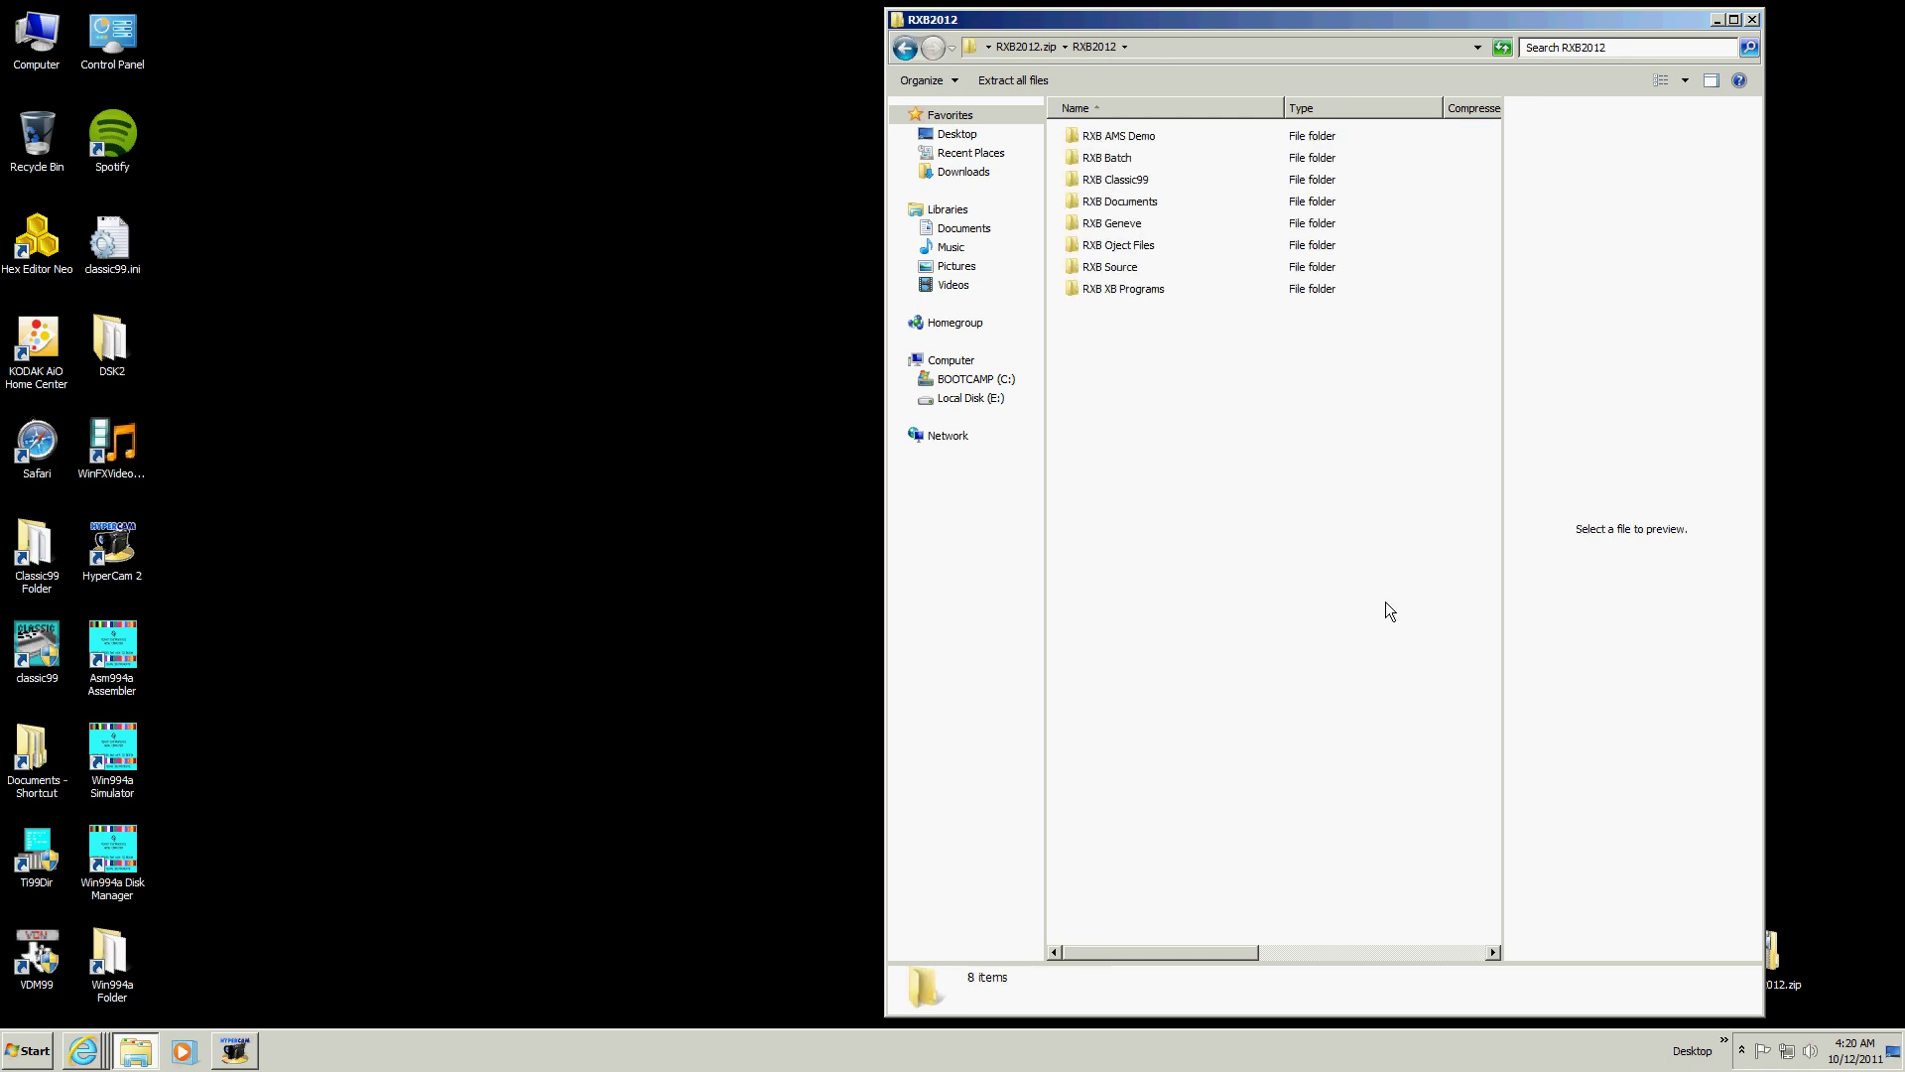
pyautogui.doubleClick(1114, 183)
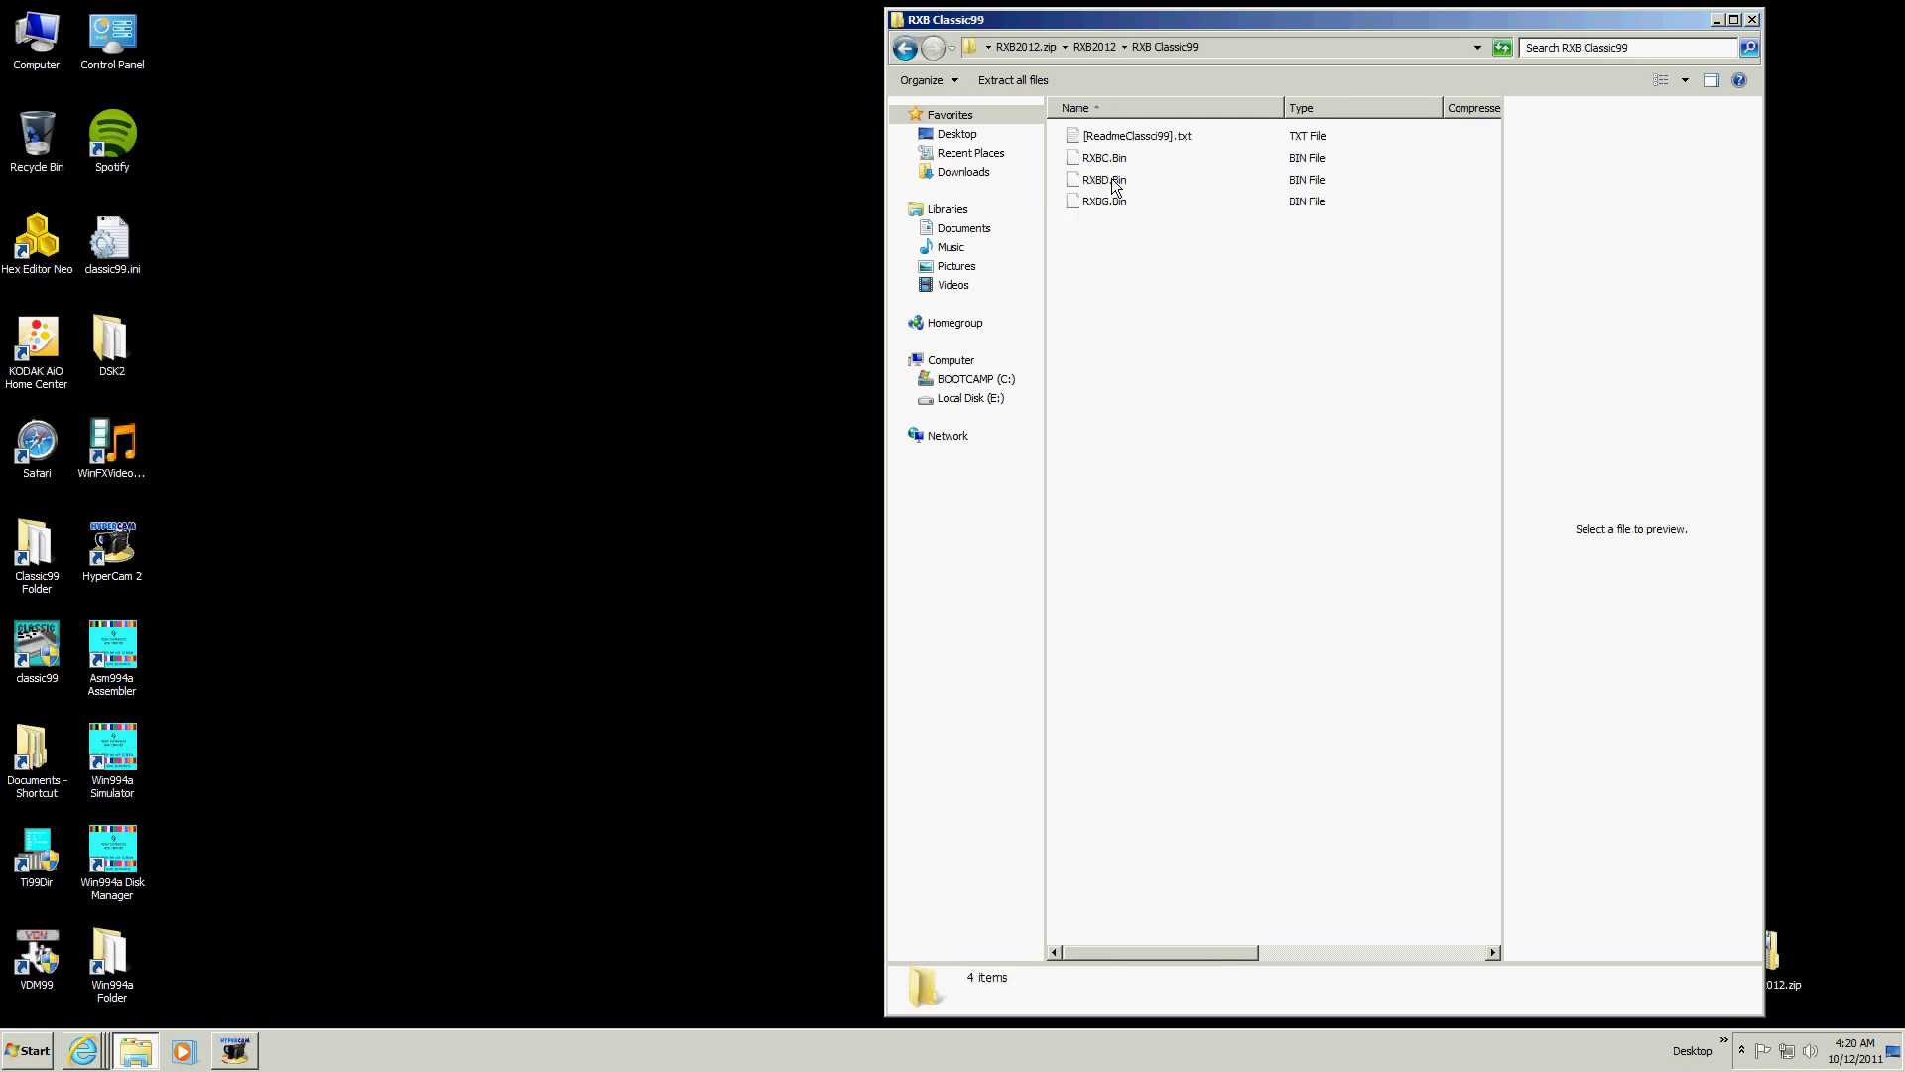
# Copy the readme and RXBC.Bin, RXBD.Bin and RXBG.Bin from the archive to the desktop, and close the archive window
pyautogui.click(1159, 136)
pyautogui.rightClick(1161, 137)
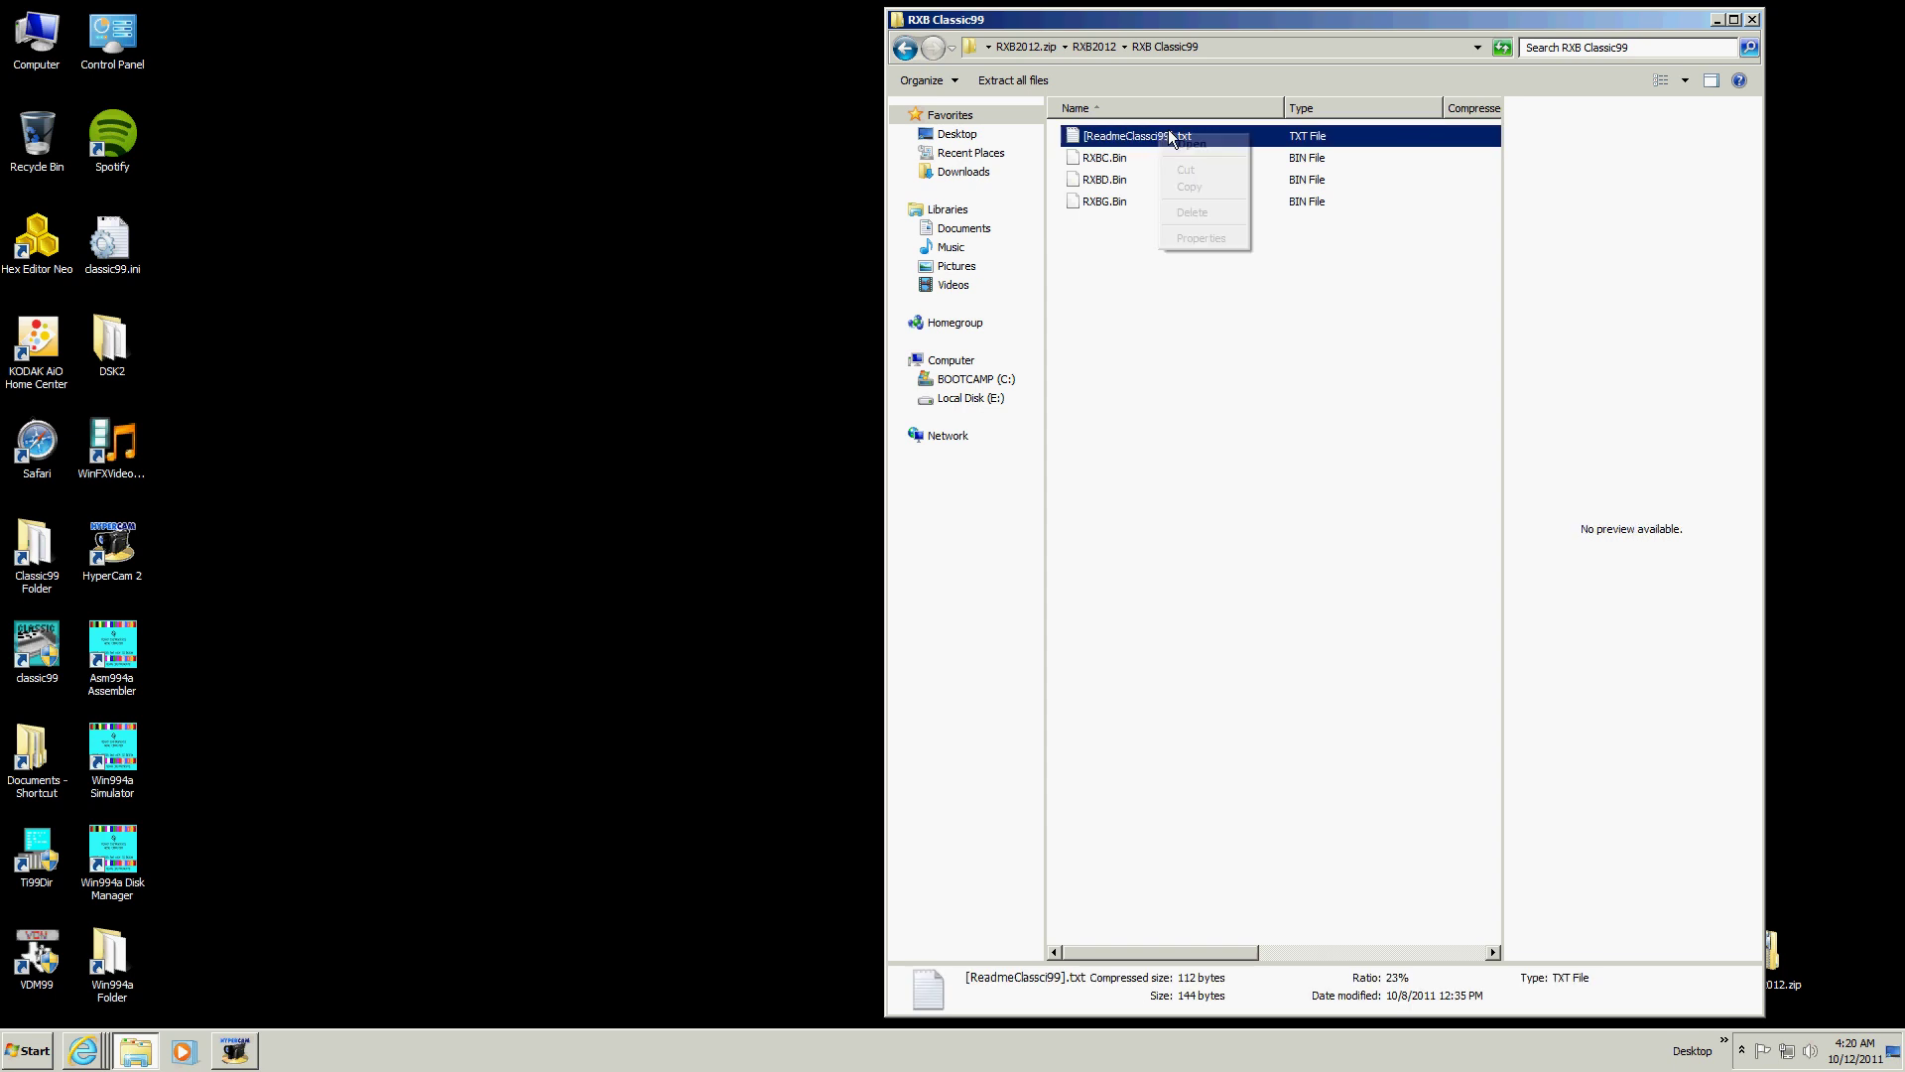
pyautogui.click(1151, 419)
pyautogui.moveTo(1151, 229); pyautogui.dragTo(1084, 129)
pyautogui.rightClick(1100, 151)
pyautogui.click(1164, 205)
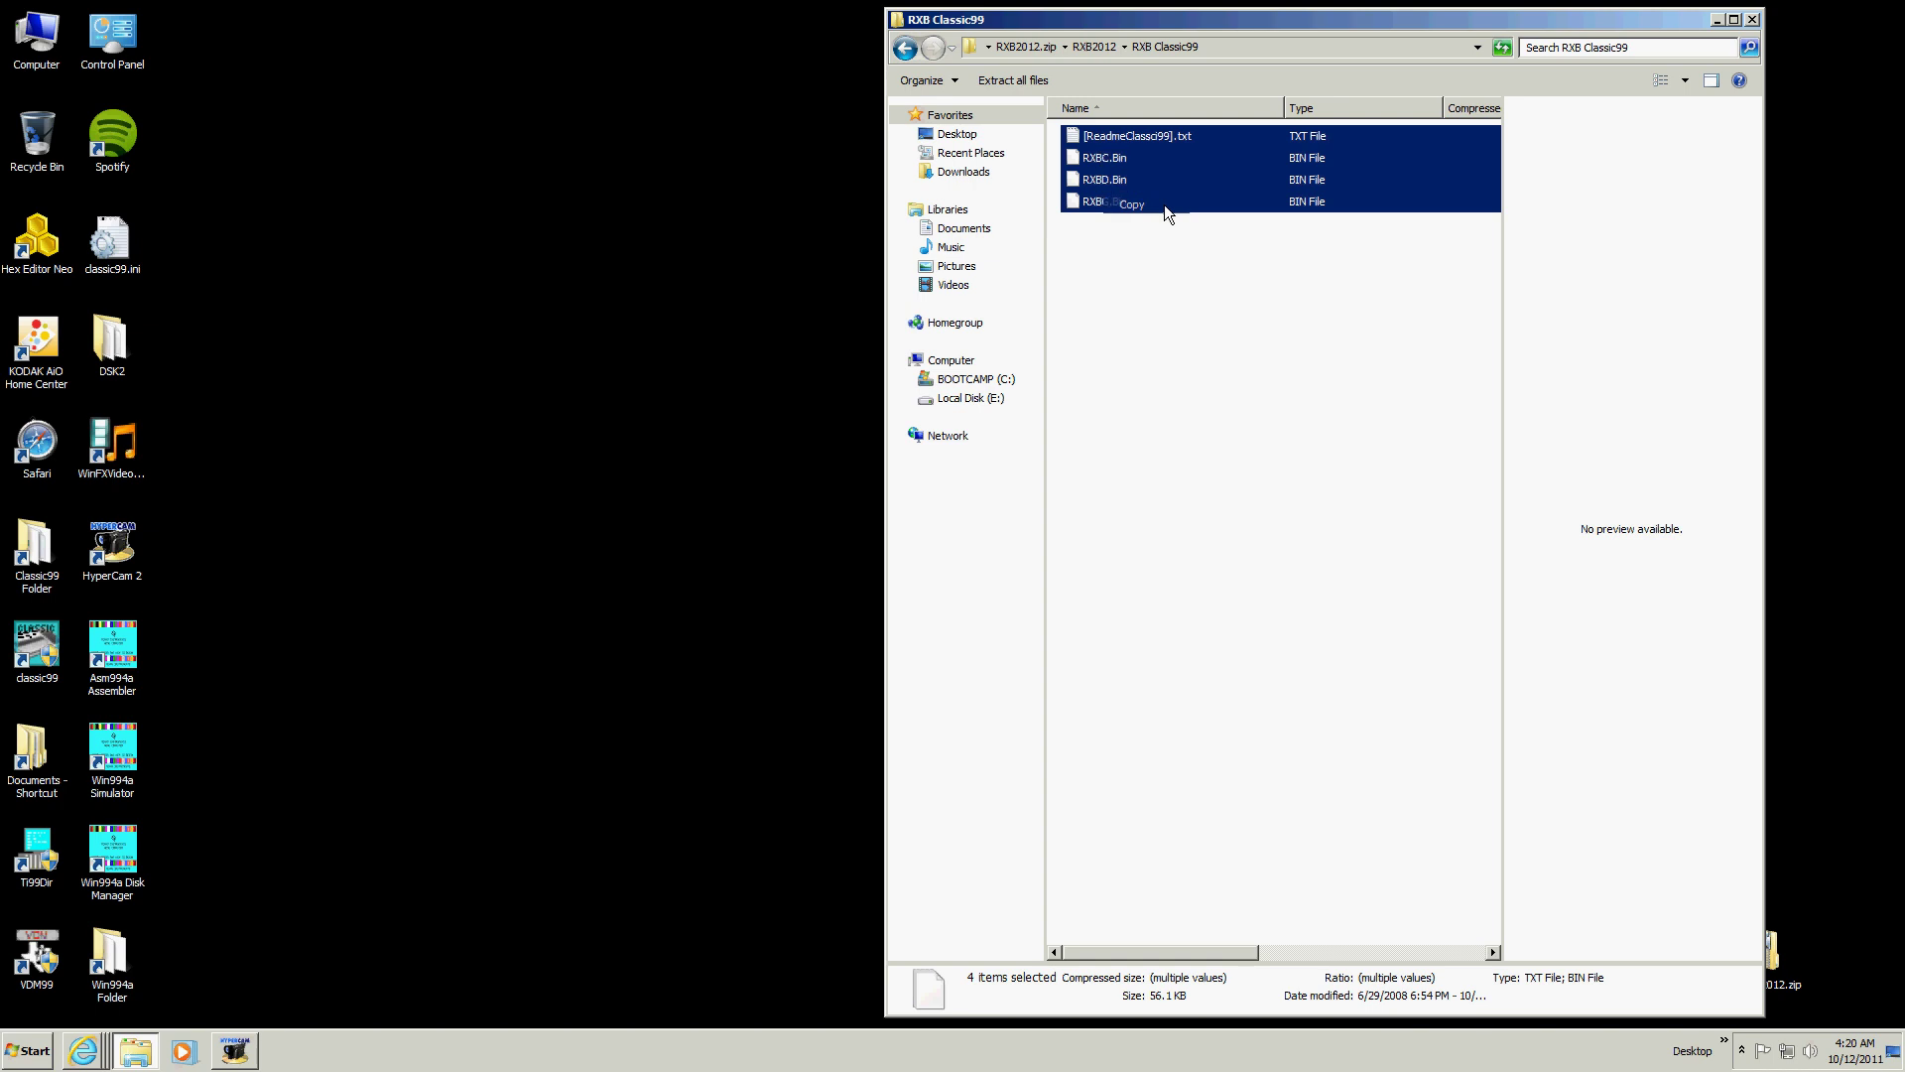
pyautogui.rightClick(403, 211)
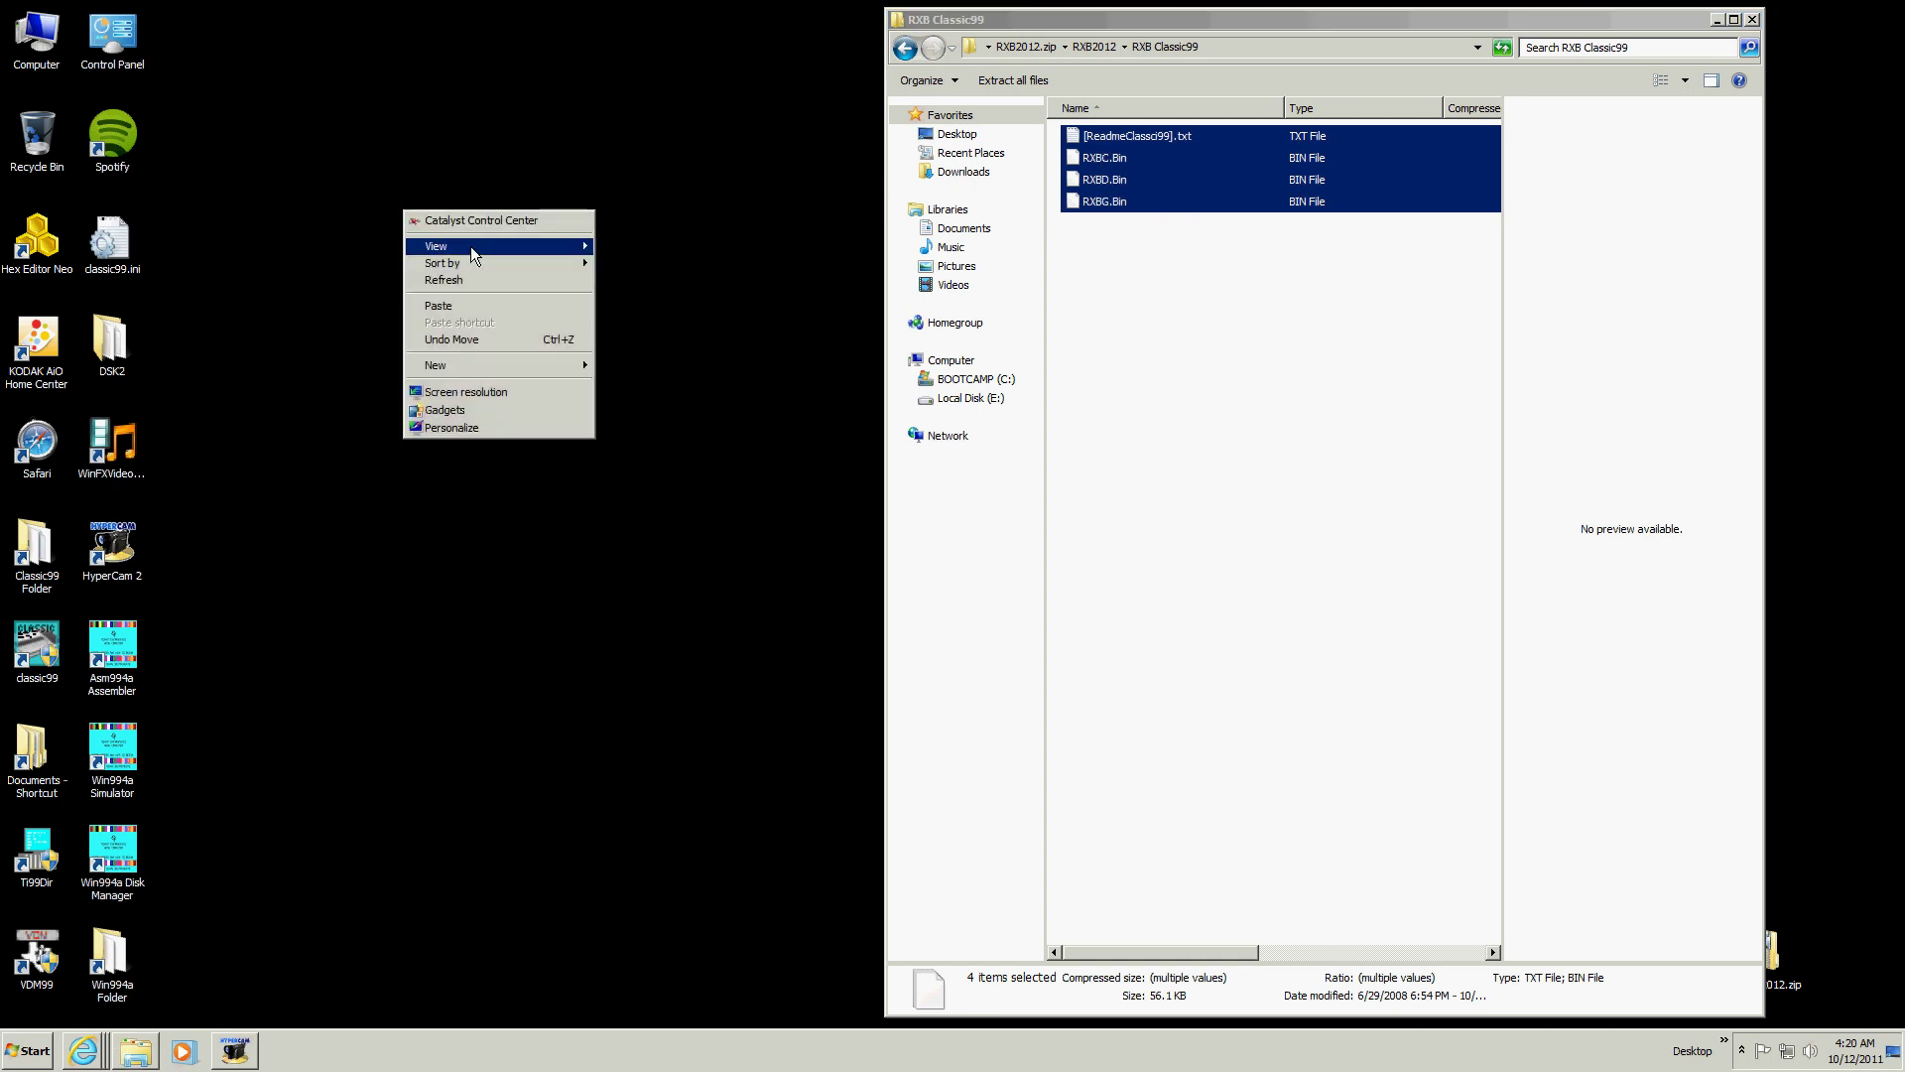
pyautogui.click(474, 305)
pyautogui.click(1752, 20)
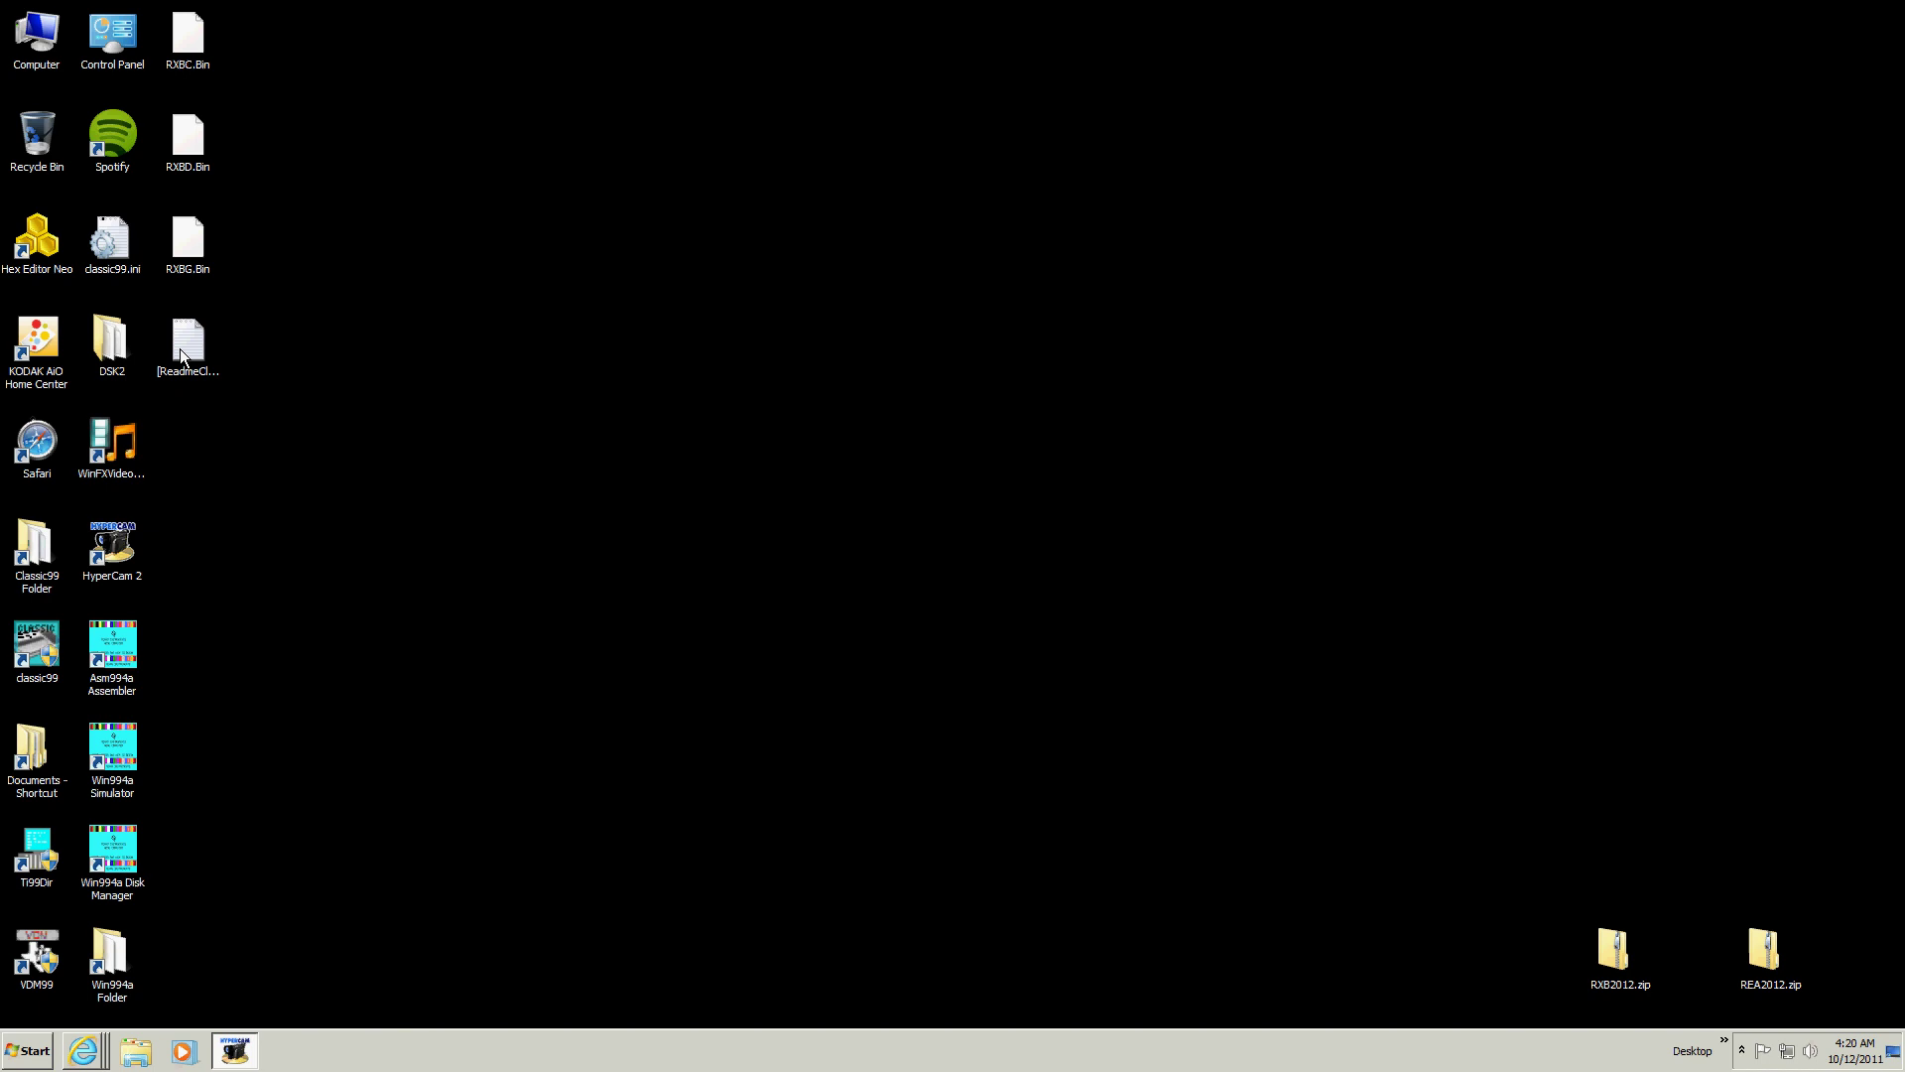
# Read the Classic99 readme text file in Notepad, close it and move the file to the Recycle Bin
pyautogui.click(187, 341)
pyautogui.rightClick(187, 341)
pyautogui.moveTo(276, 401)
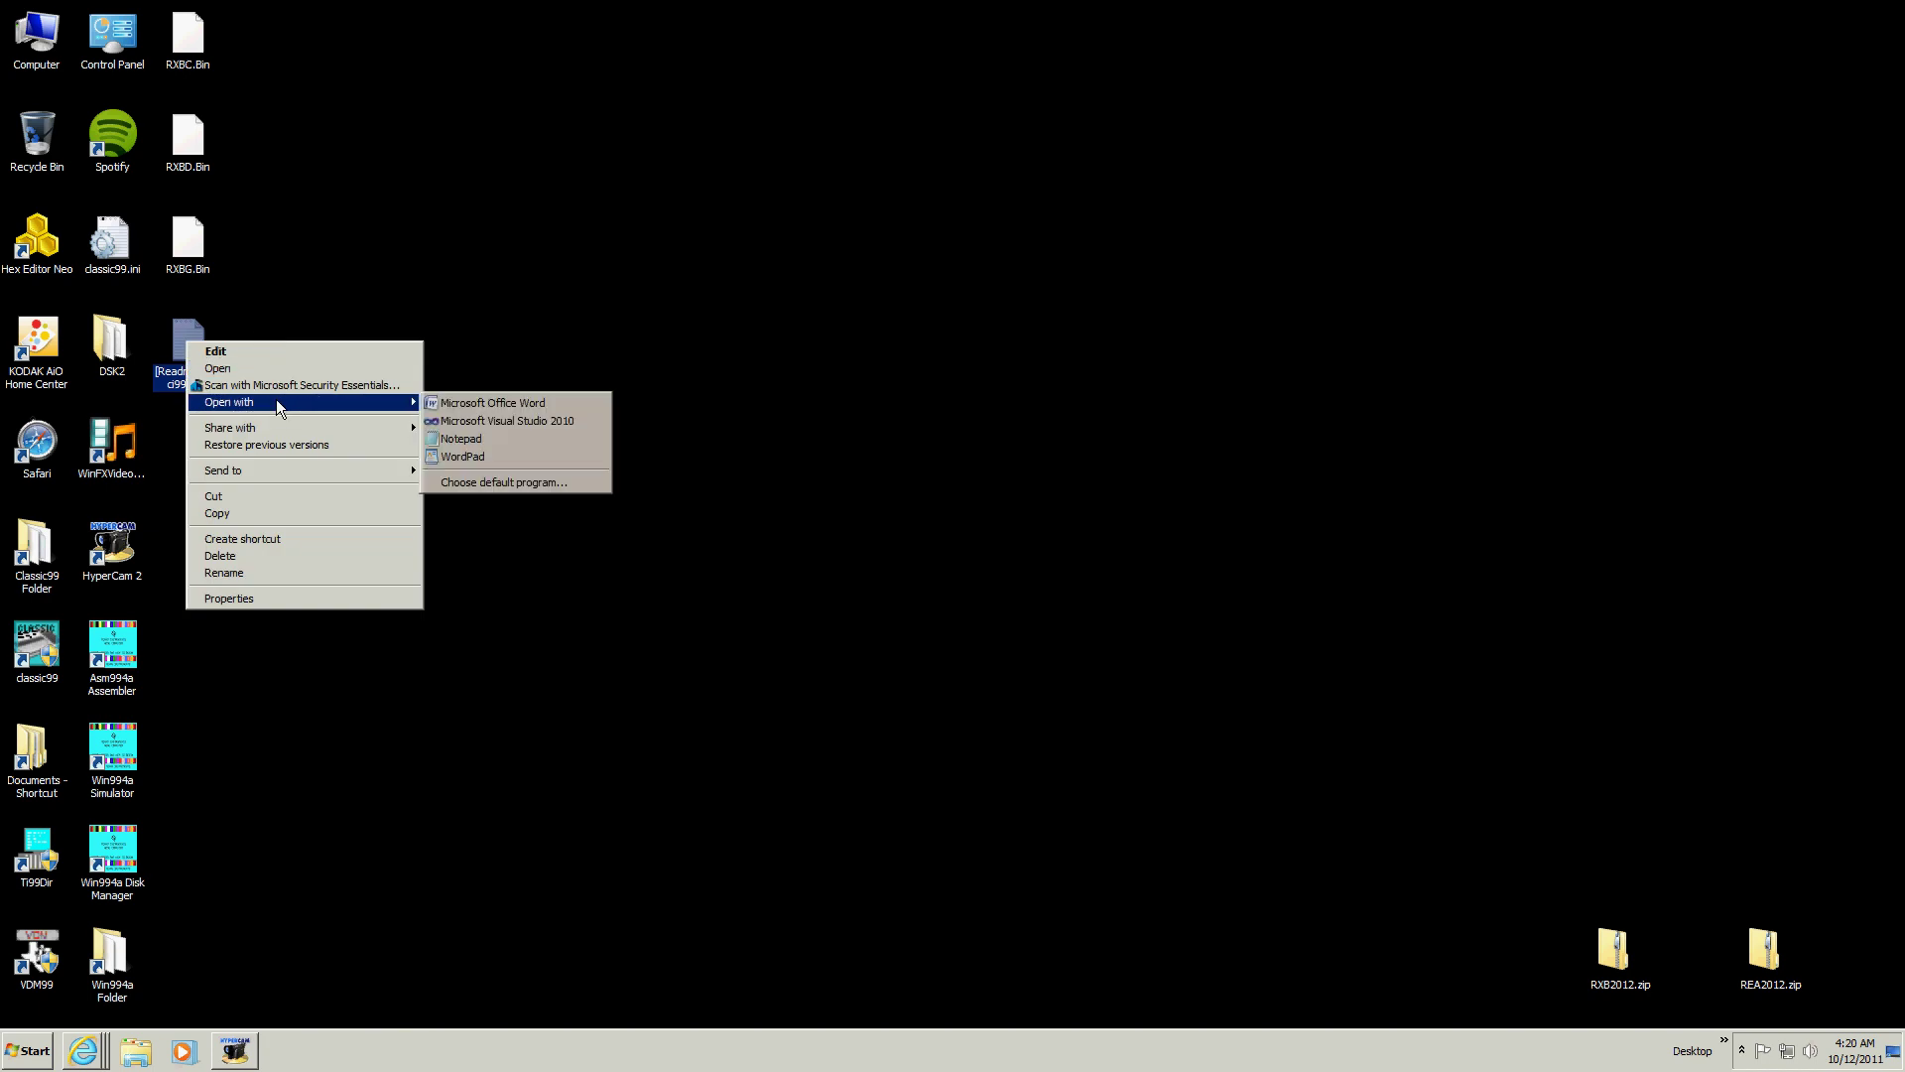
pyautogui.click(526, 434)
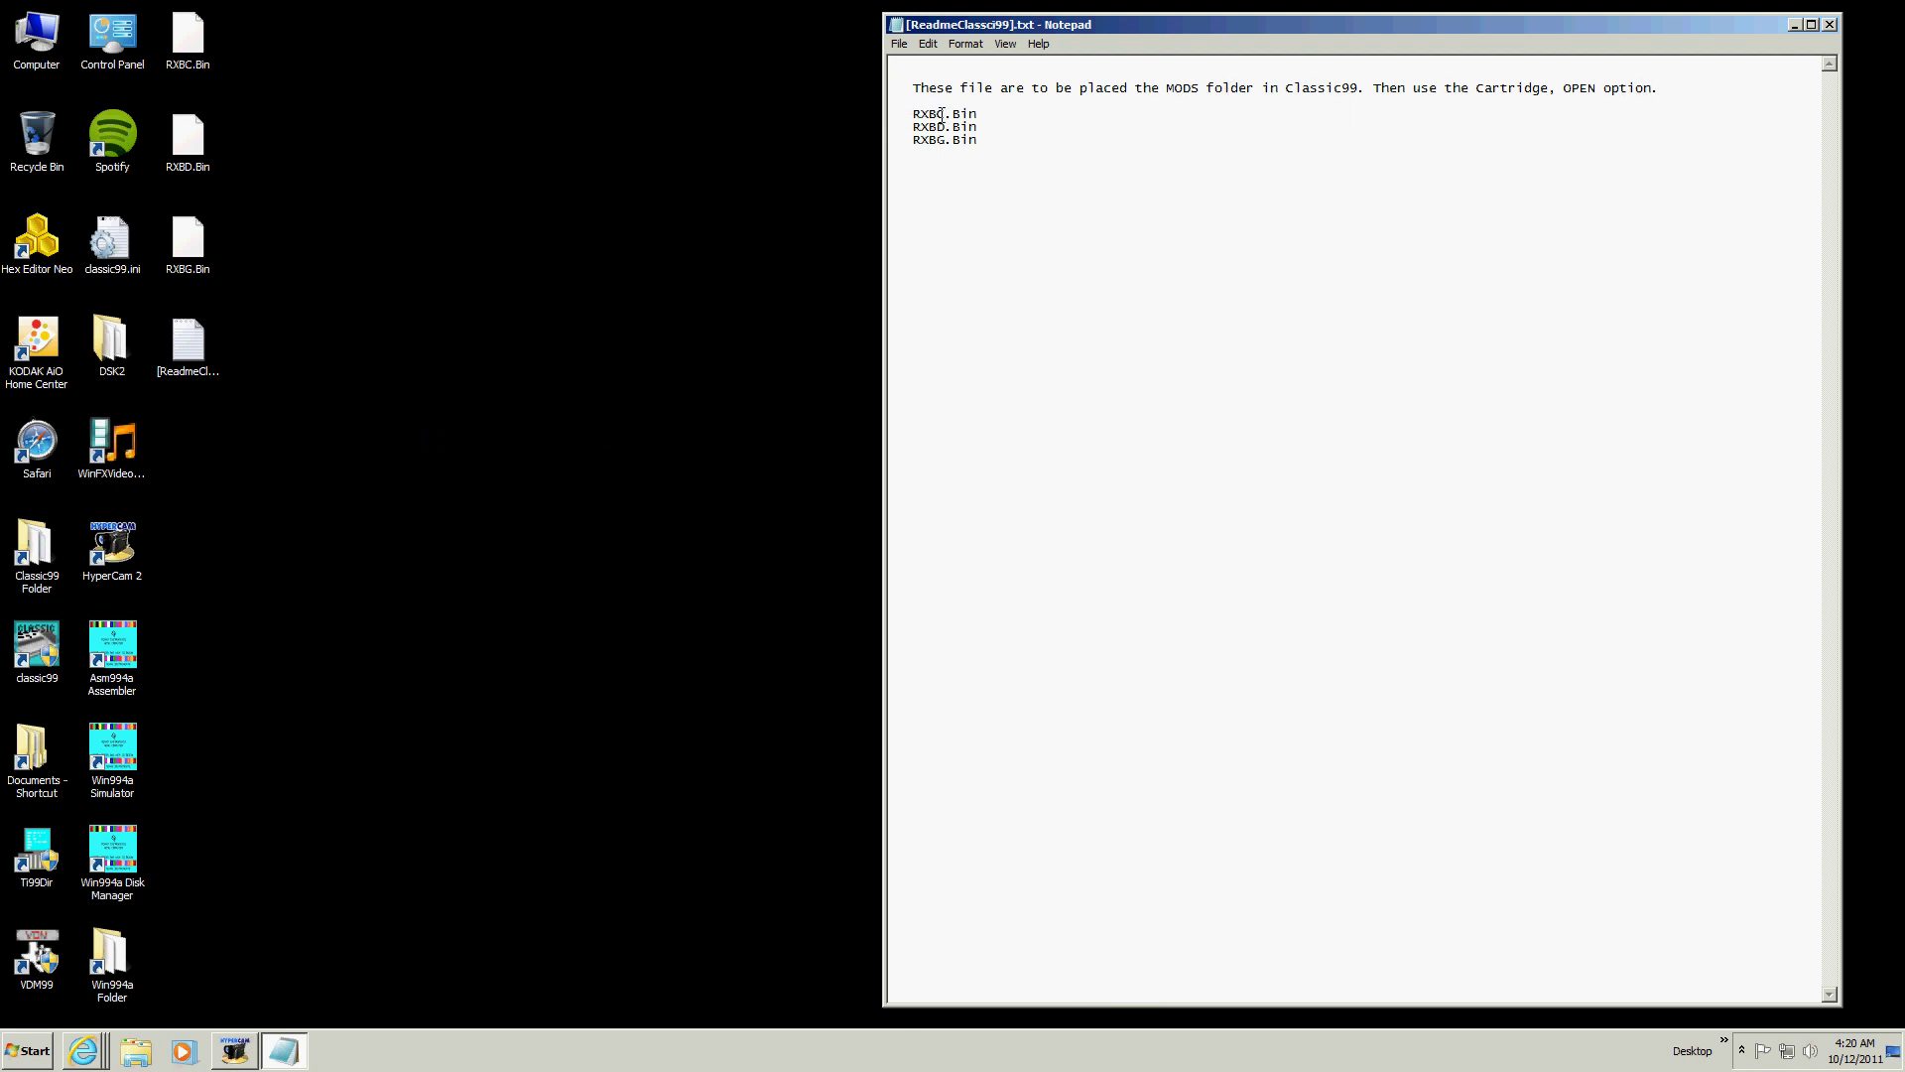
pyautogui.click(1830, 24)
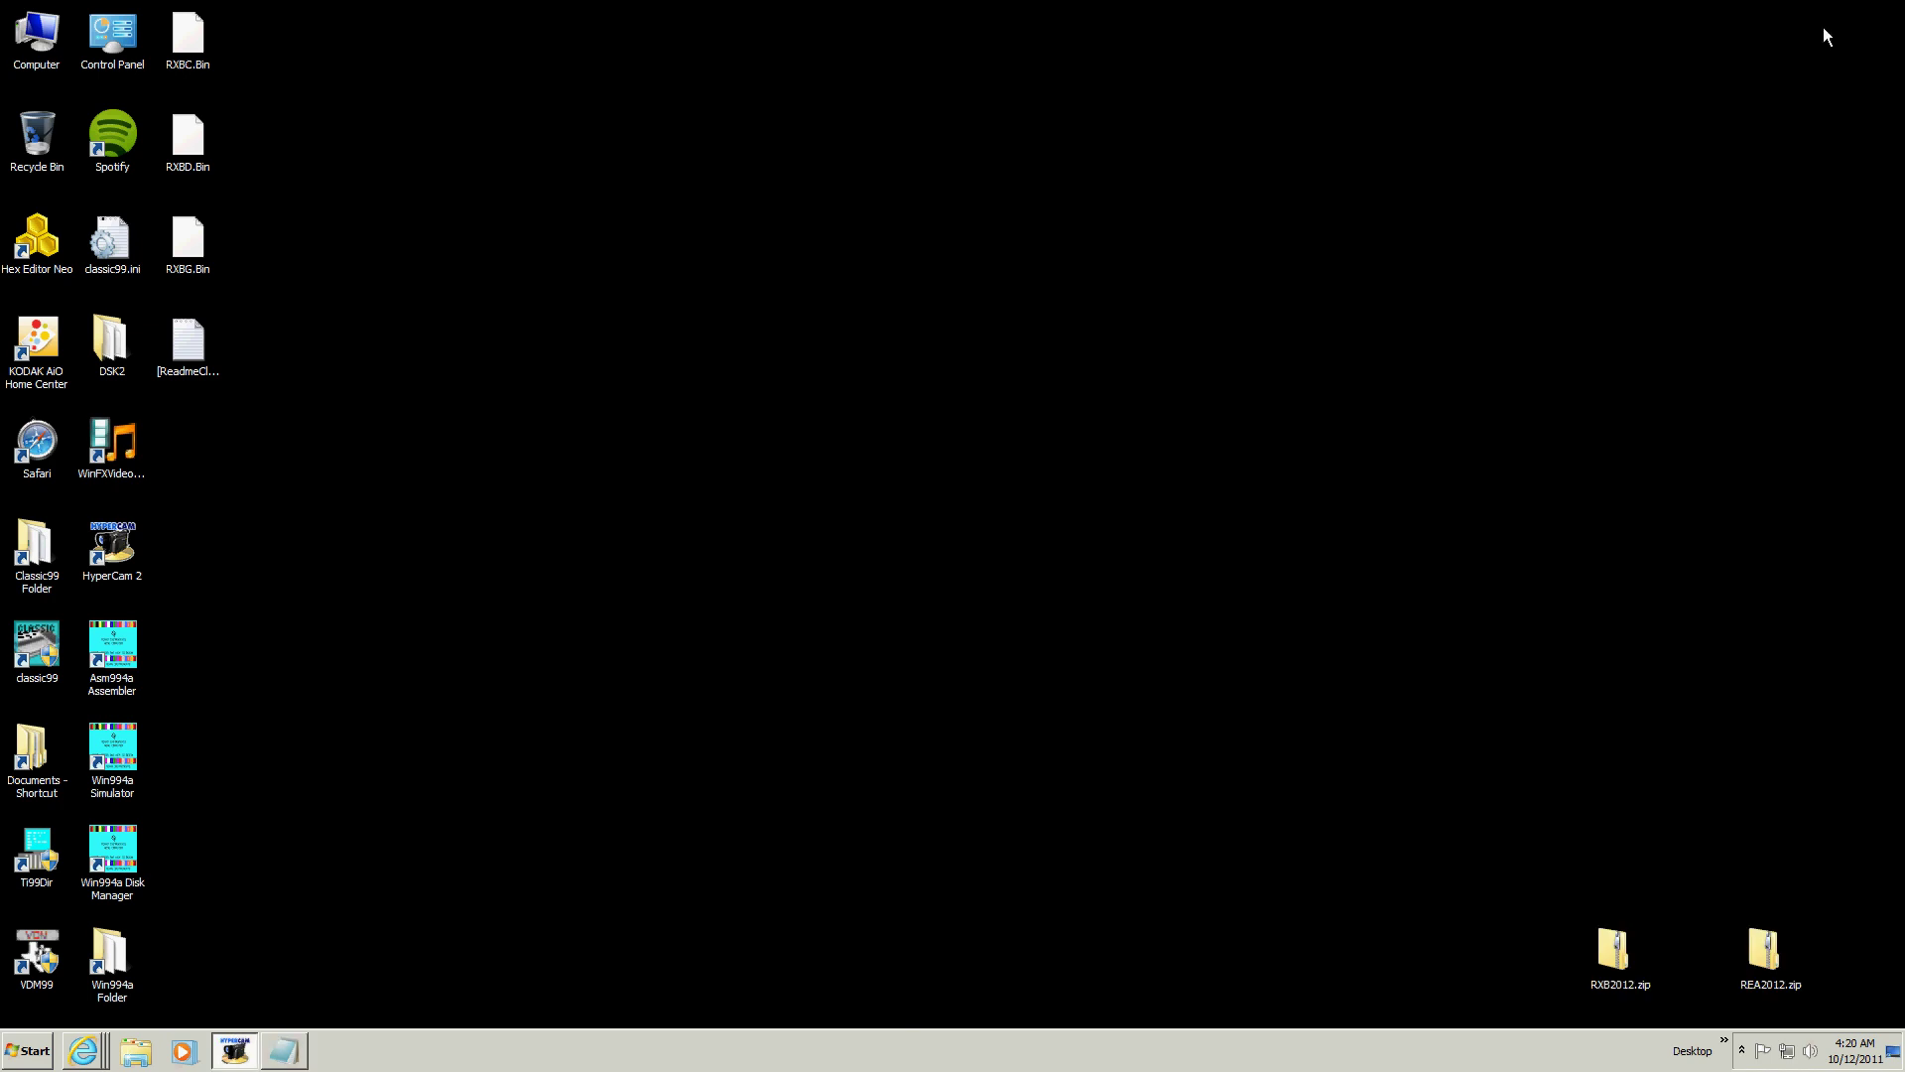
pyautogui.moveTo(179, 367); pyautogui.dragTo(36, 137)
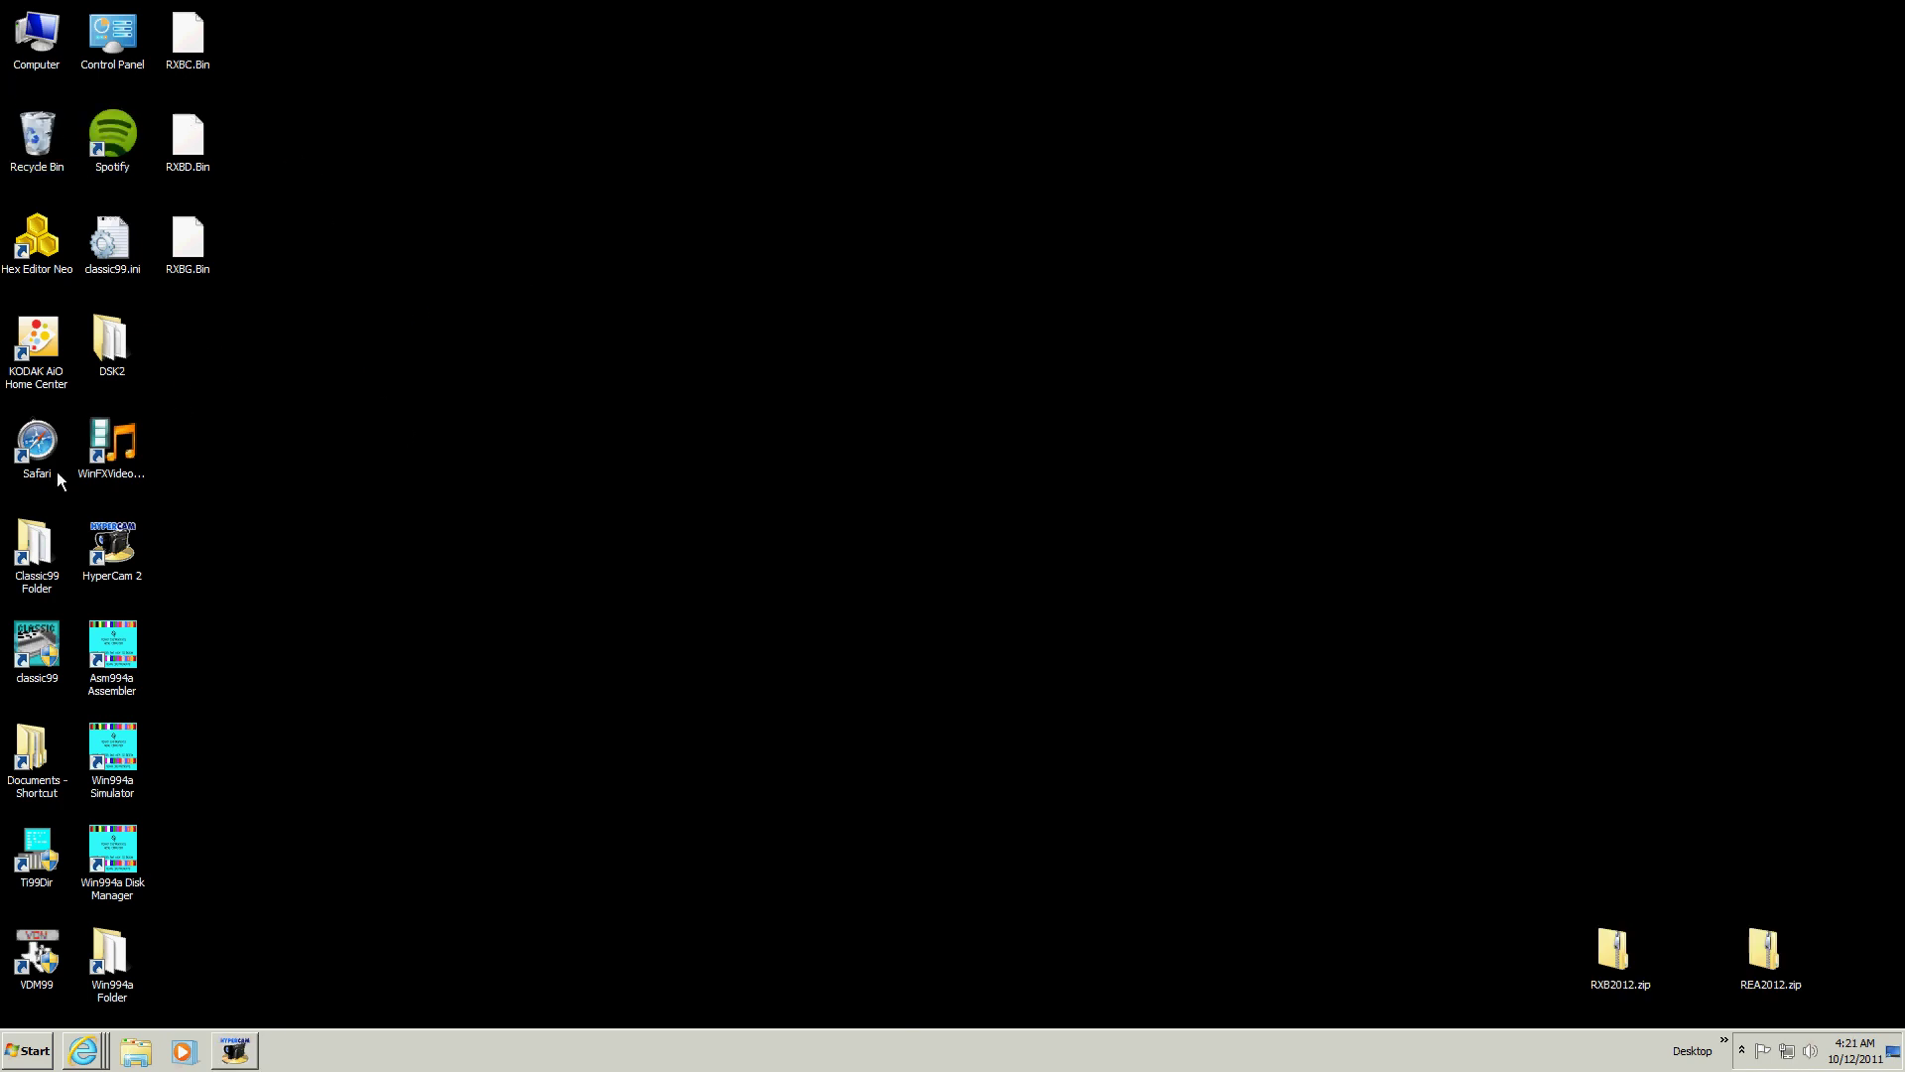
# Open the MODULES folder inside MODS in the Classic99 folder
pyautogui.doubleClick(33, 552)
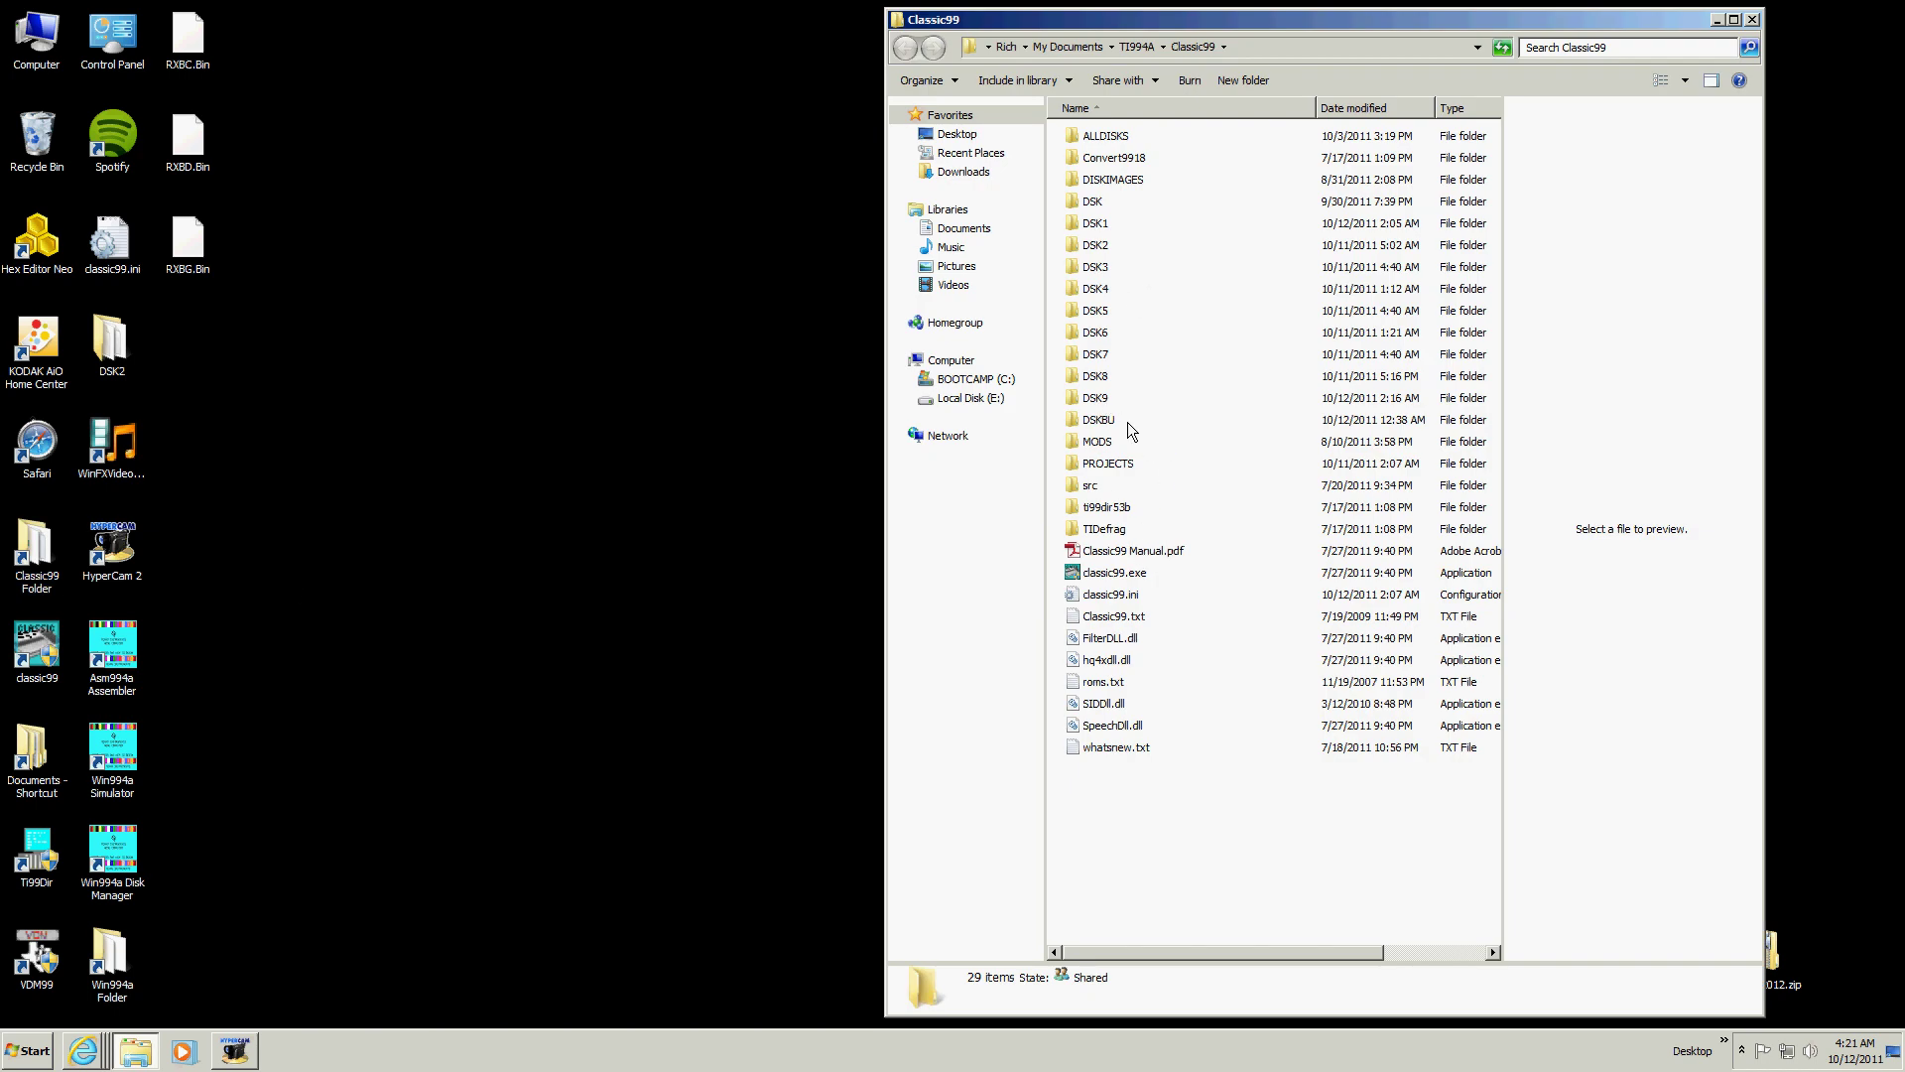
pyautogui.doubleClick(1100, 442)
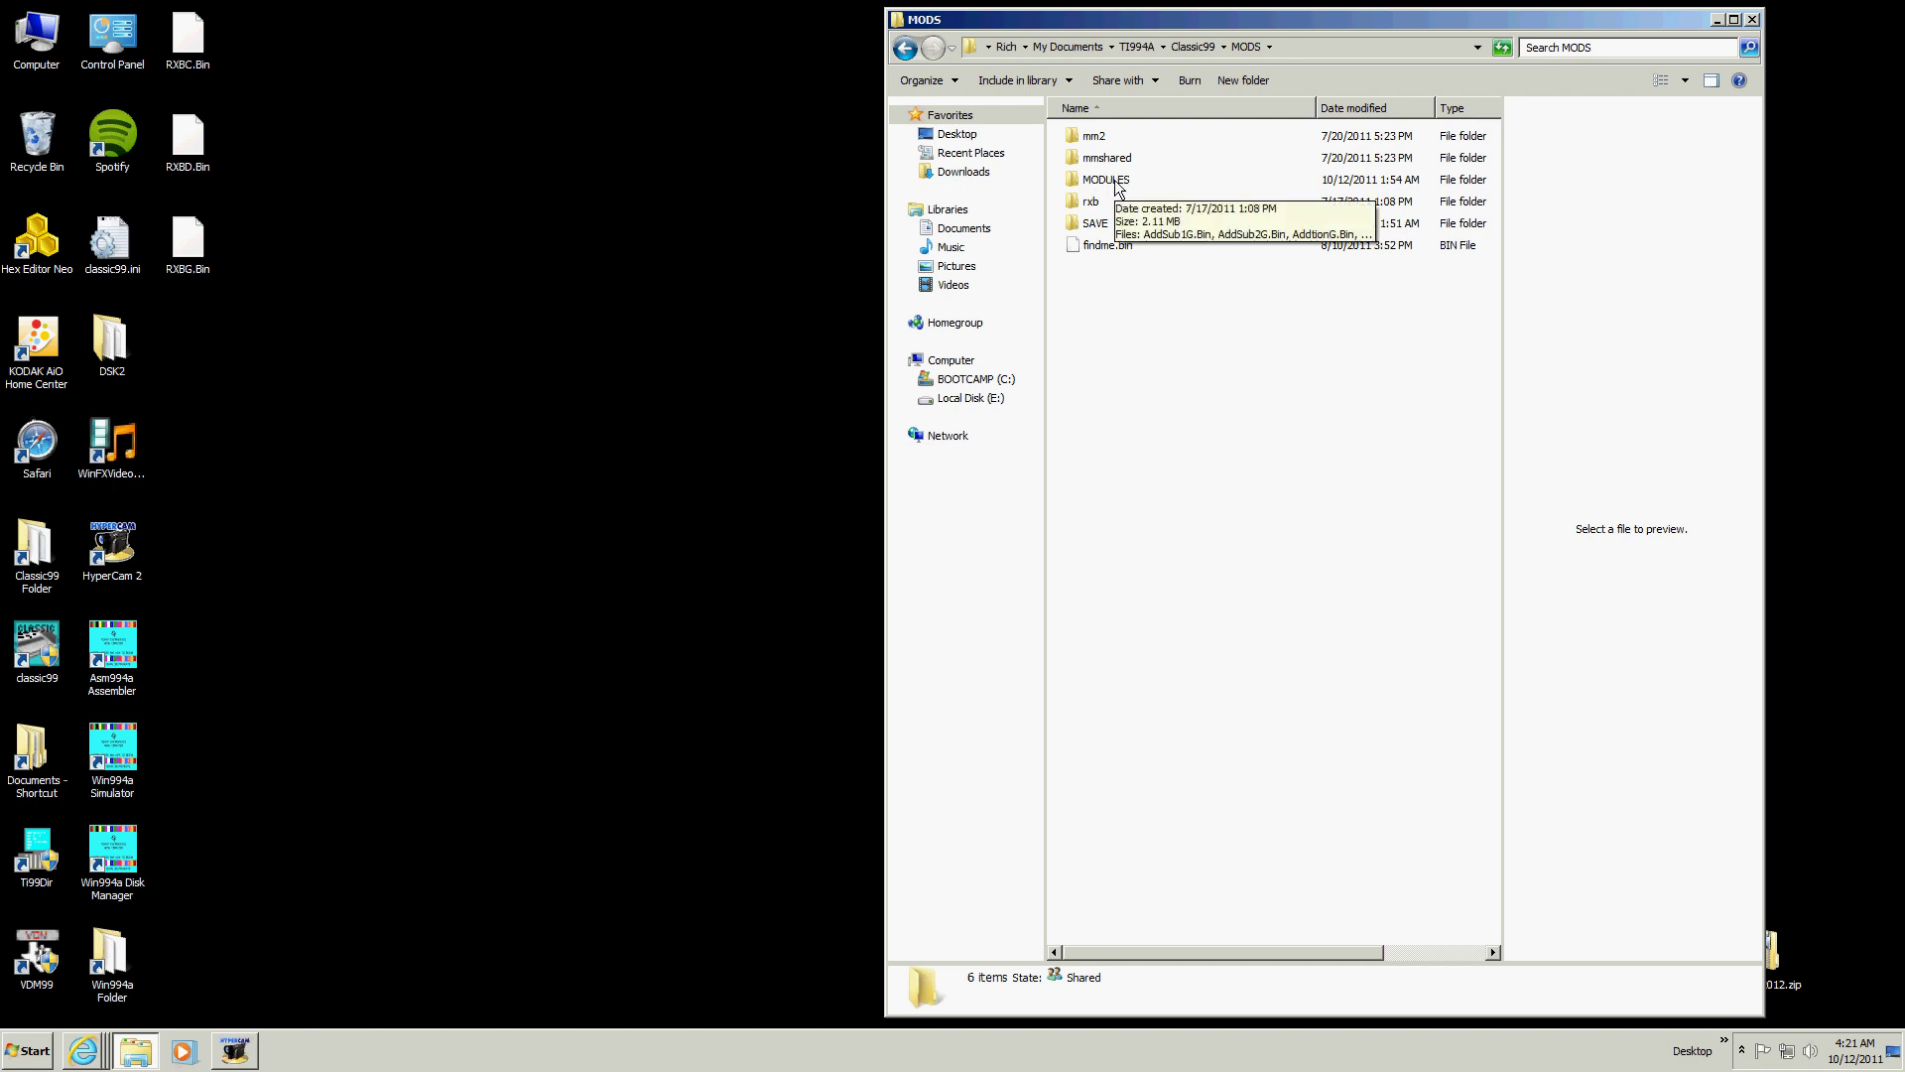
pyautogui.doubleClick(1116, 181)
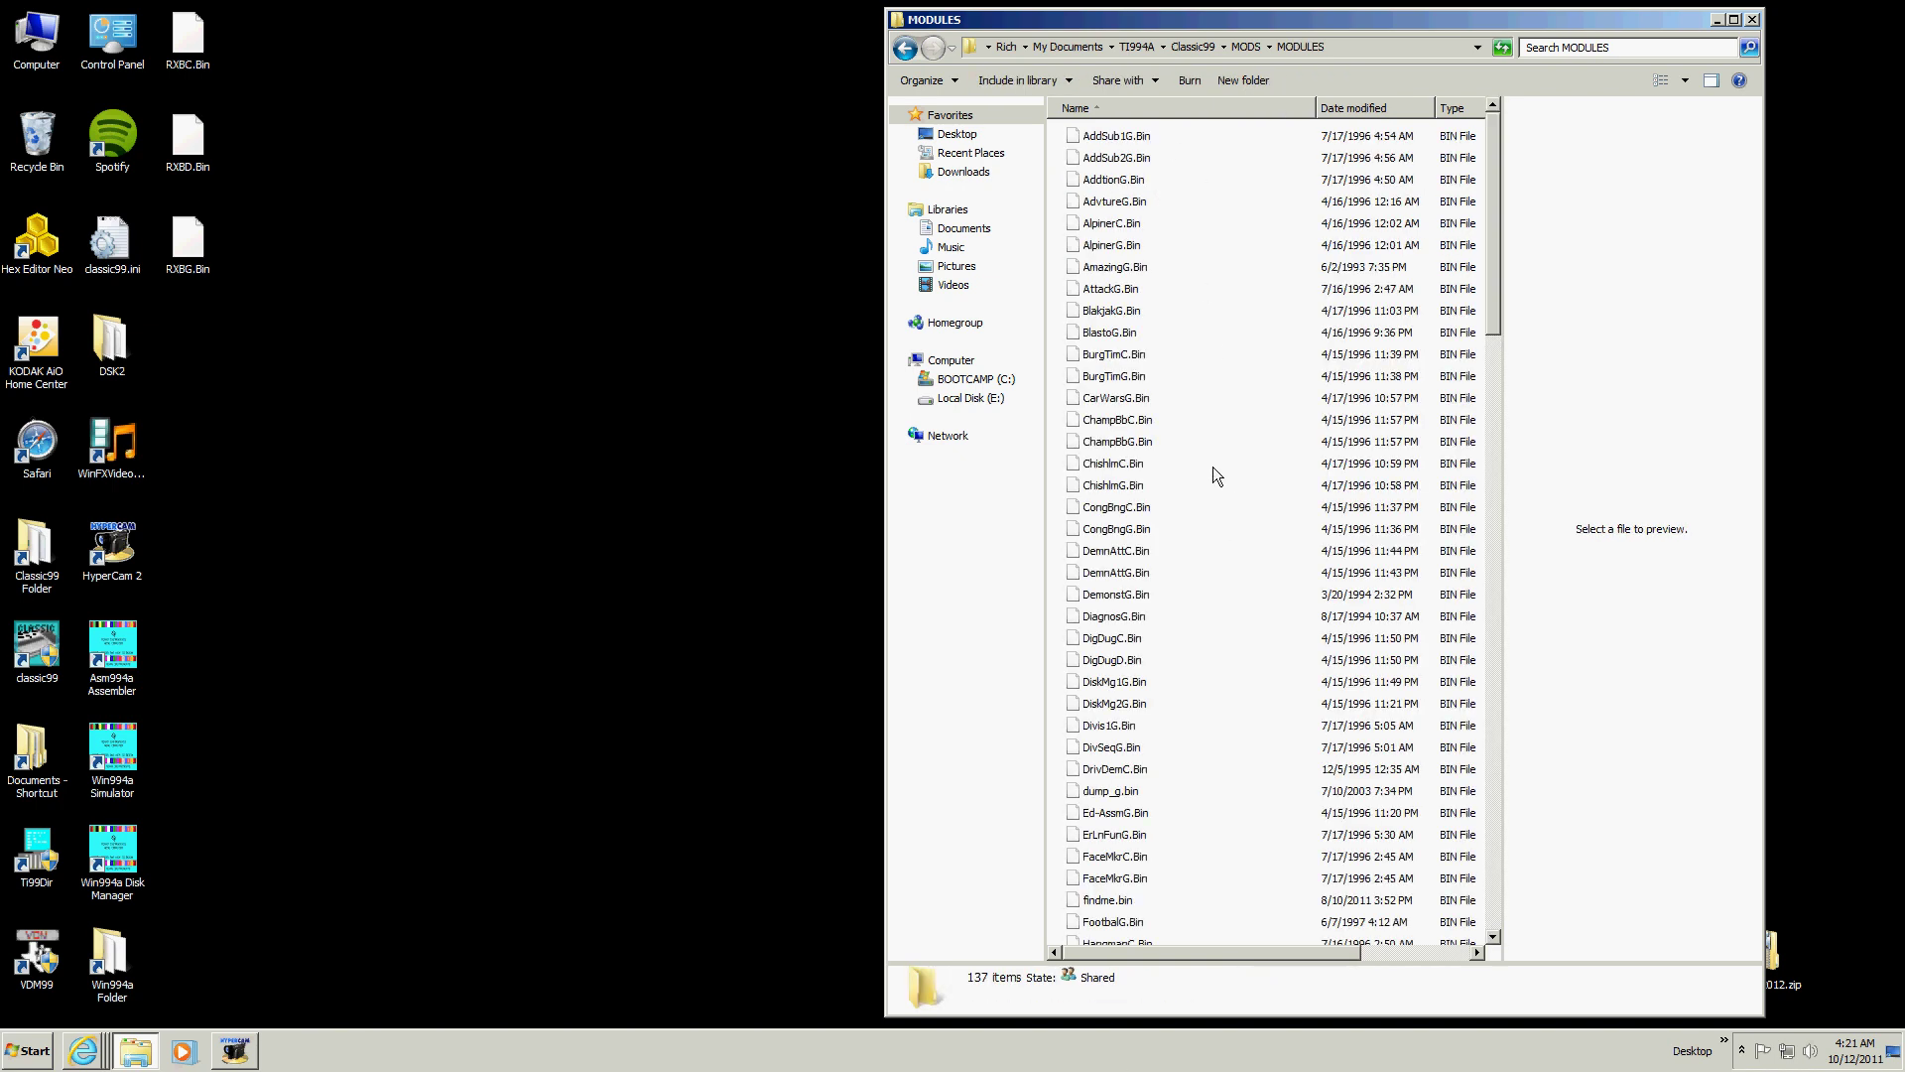
# Move RXBC.Bin, RXBD.Bin and RXBG.Bin from the desktop into MODULES, replacing the existing copies, and close the folder
pyautogui.moveTo(250, 316); pyautogui.dragTo(184, 45)
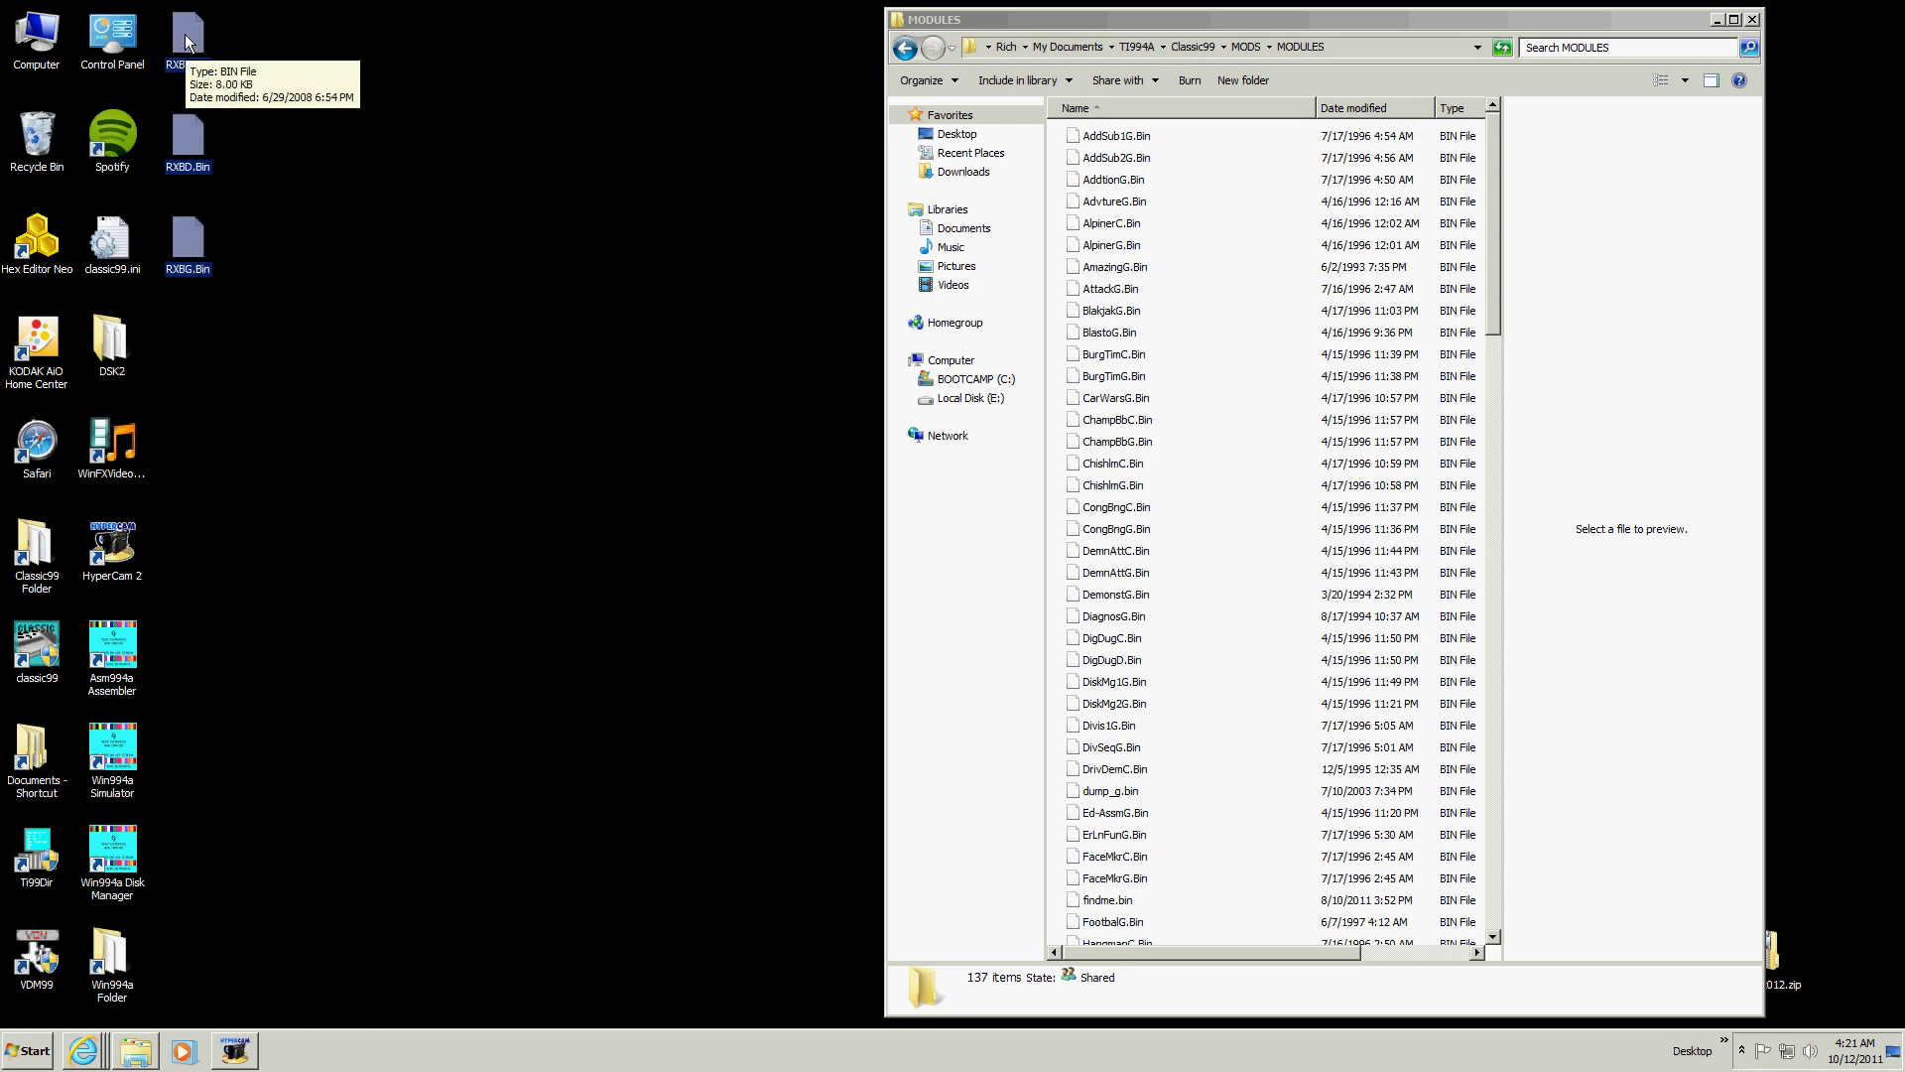
pyautogui.moveTo(1227, 411); pyautogui.dragTo(1245, 298)
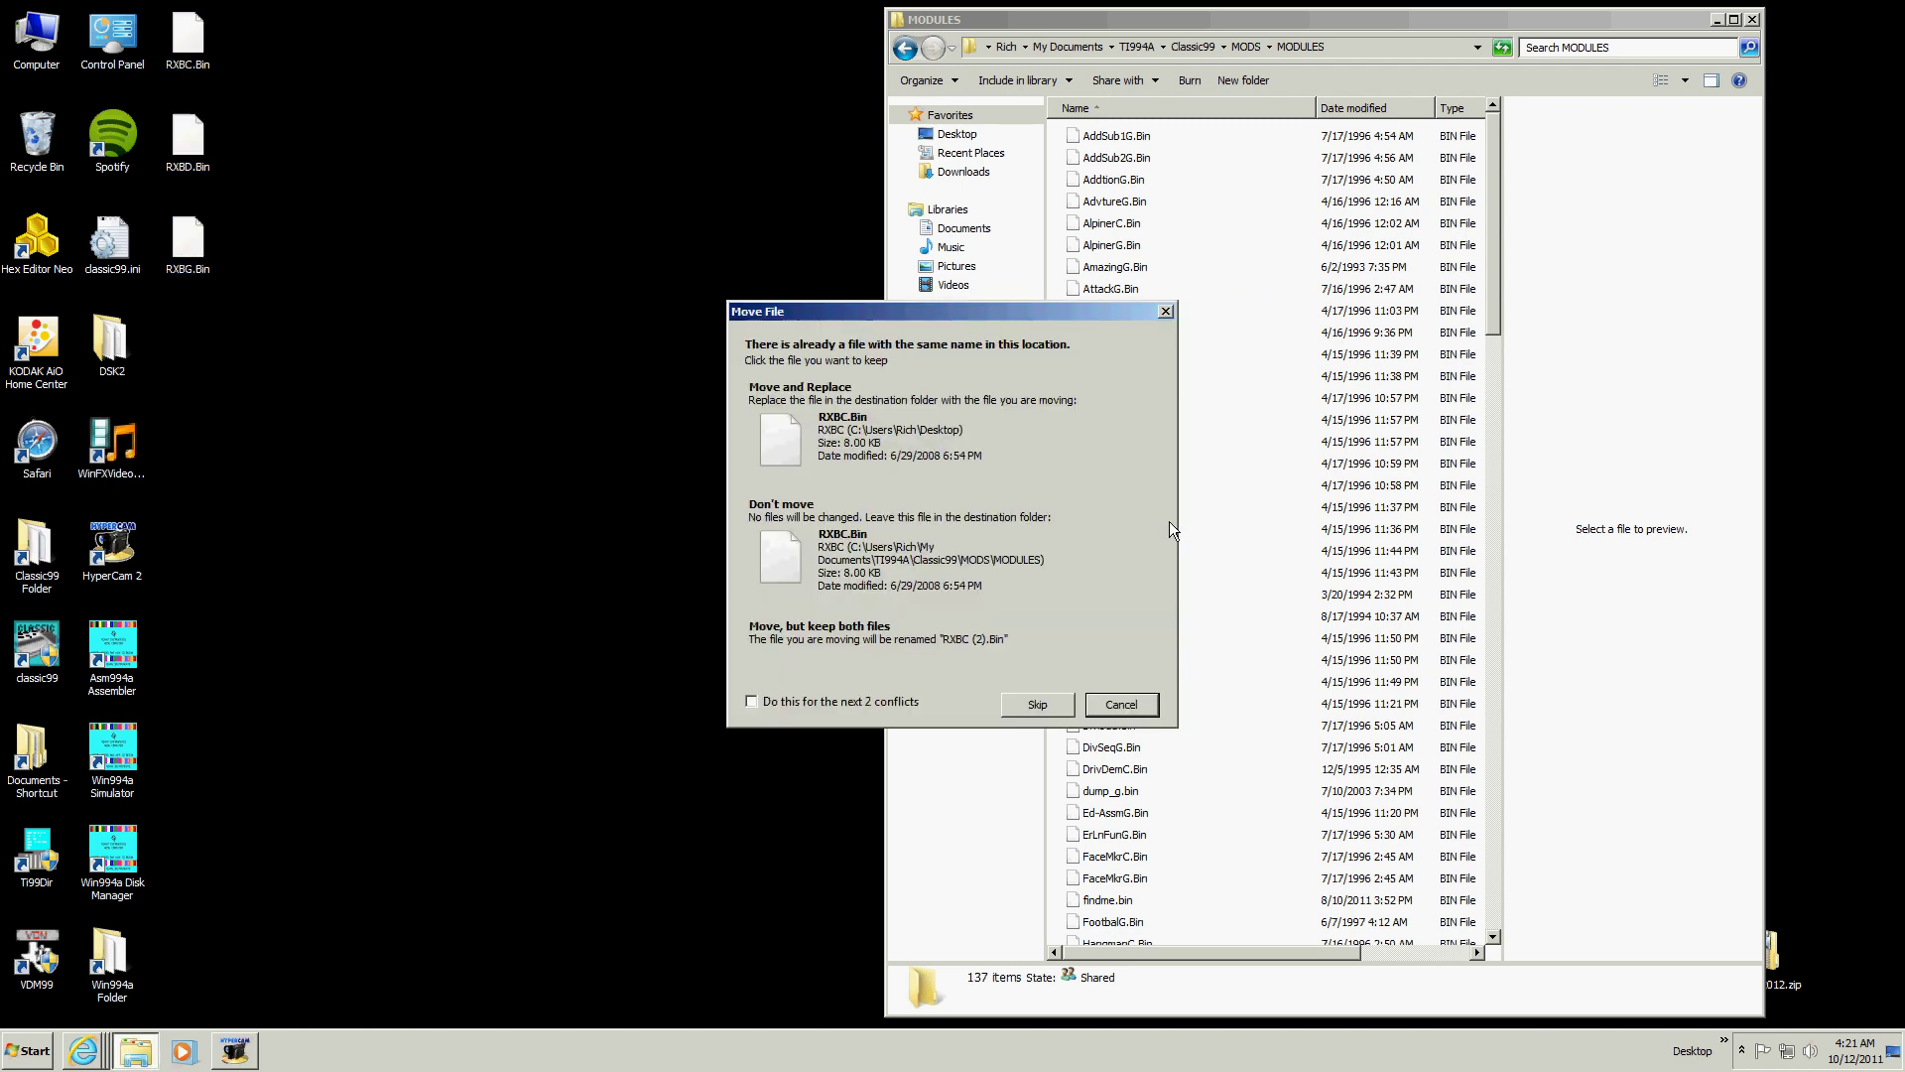
pyautogui.click(782, 422)
pyautogui.click(786, 416)
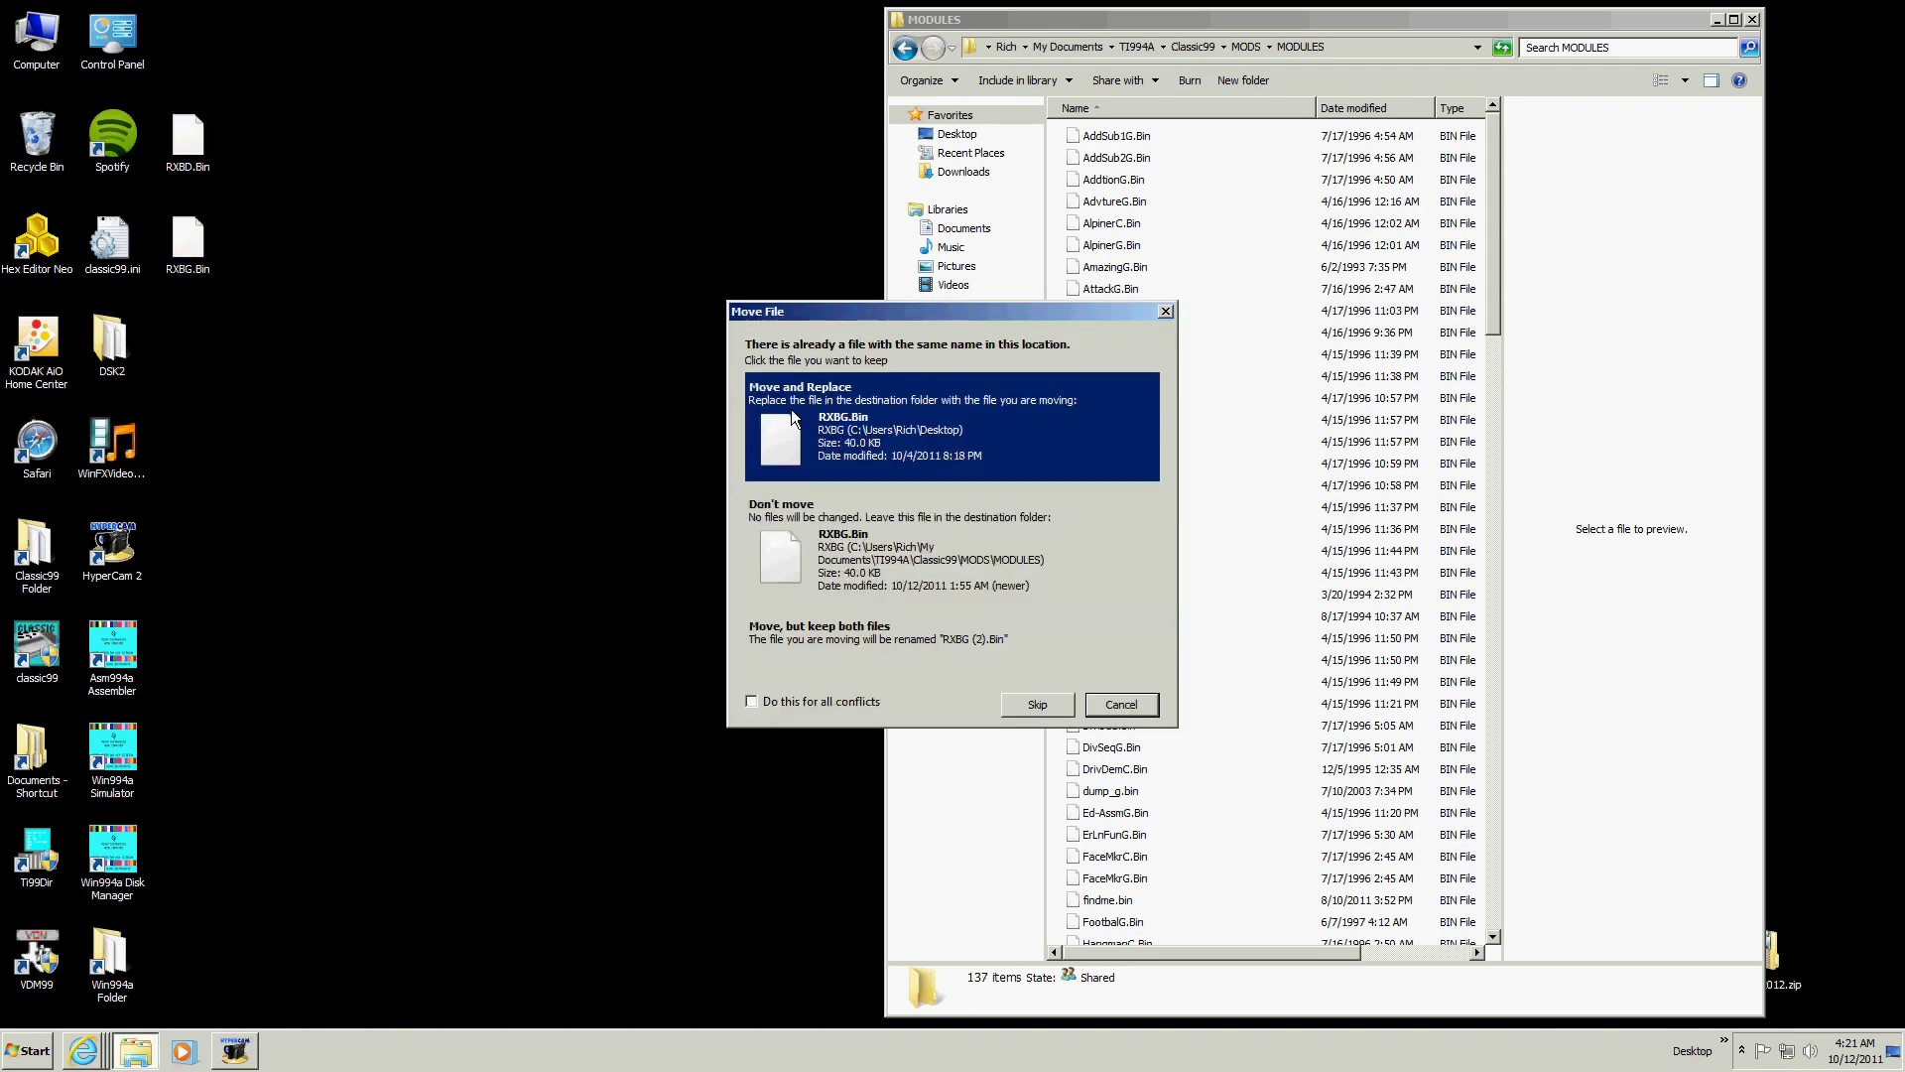
pyautogui.click(792, 411)
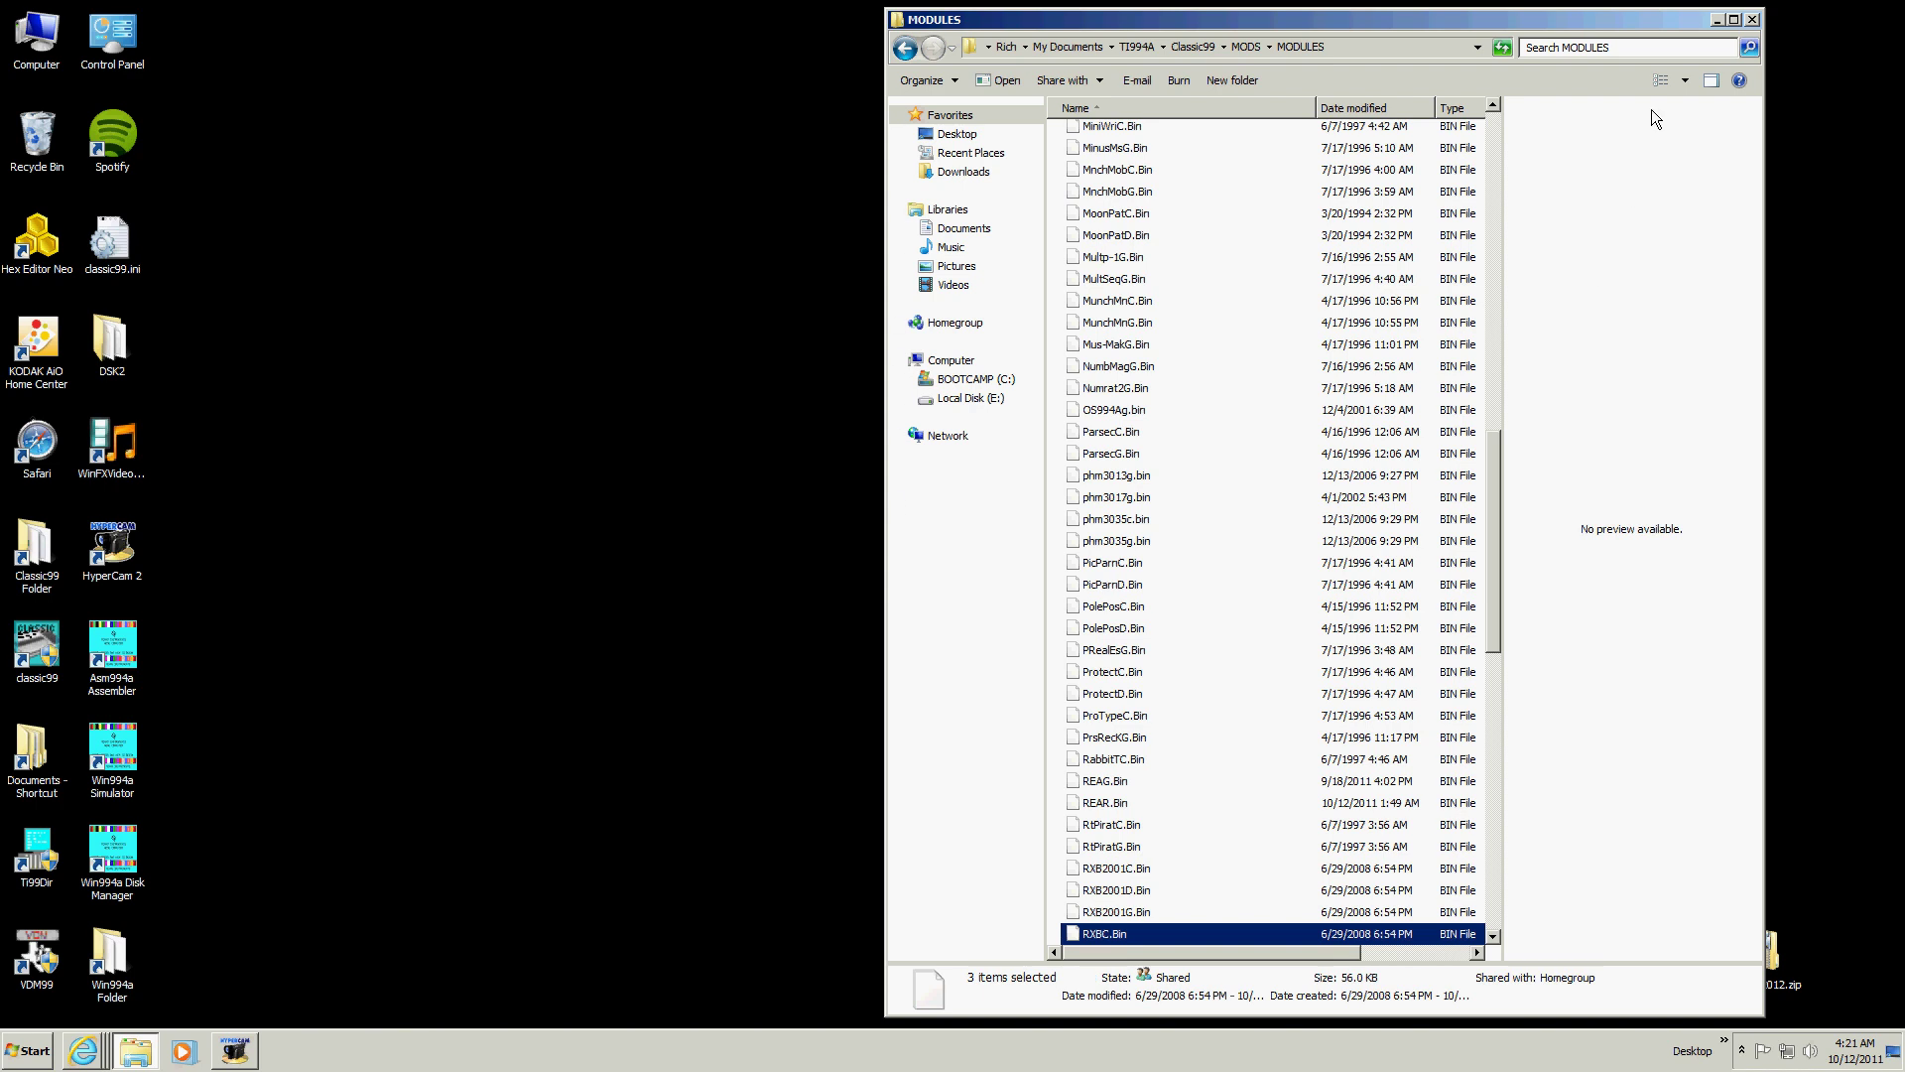
pyautogui.click(1754, 20)
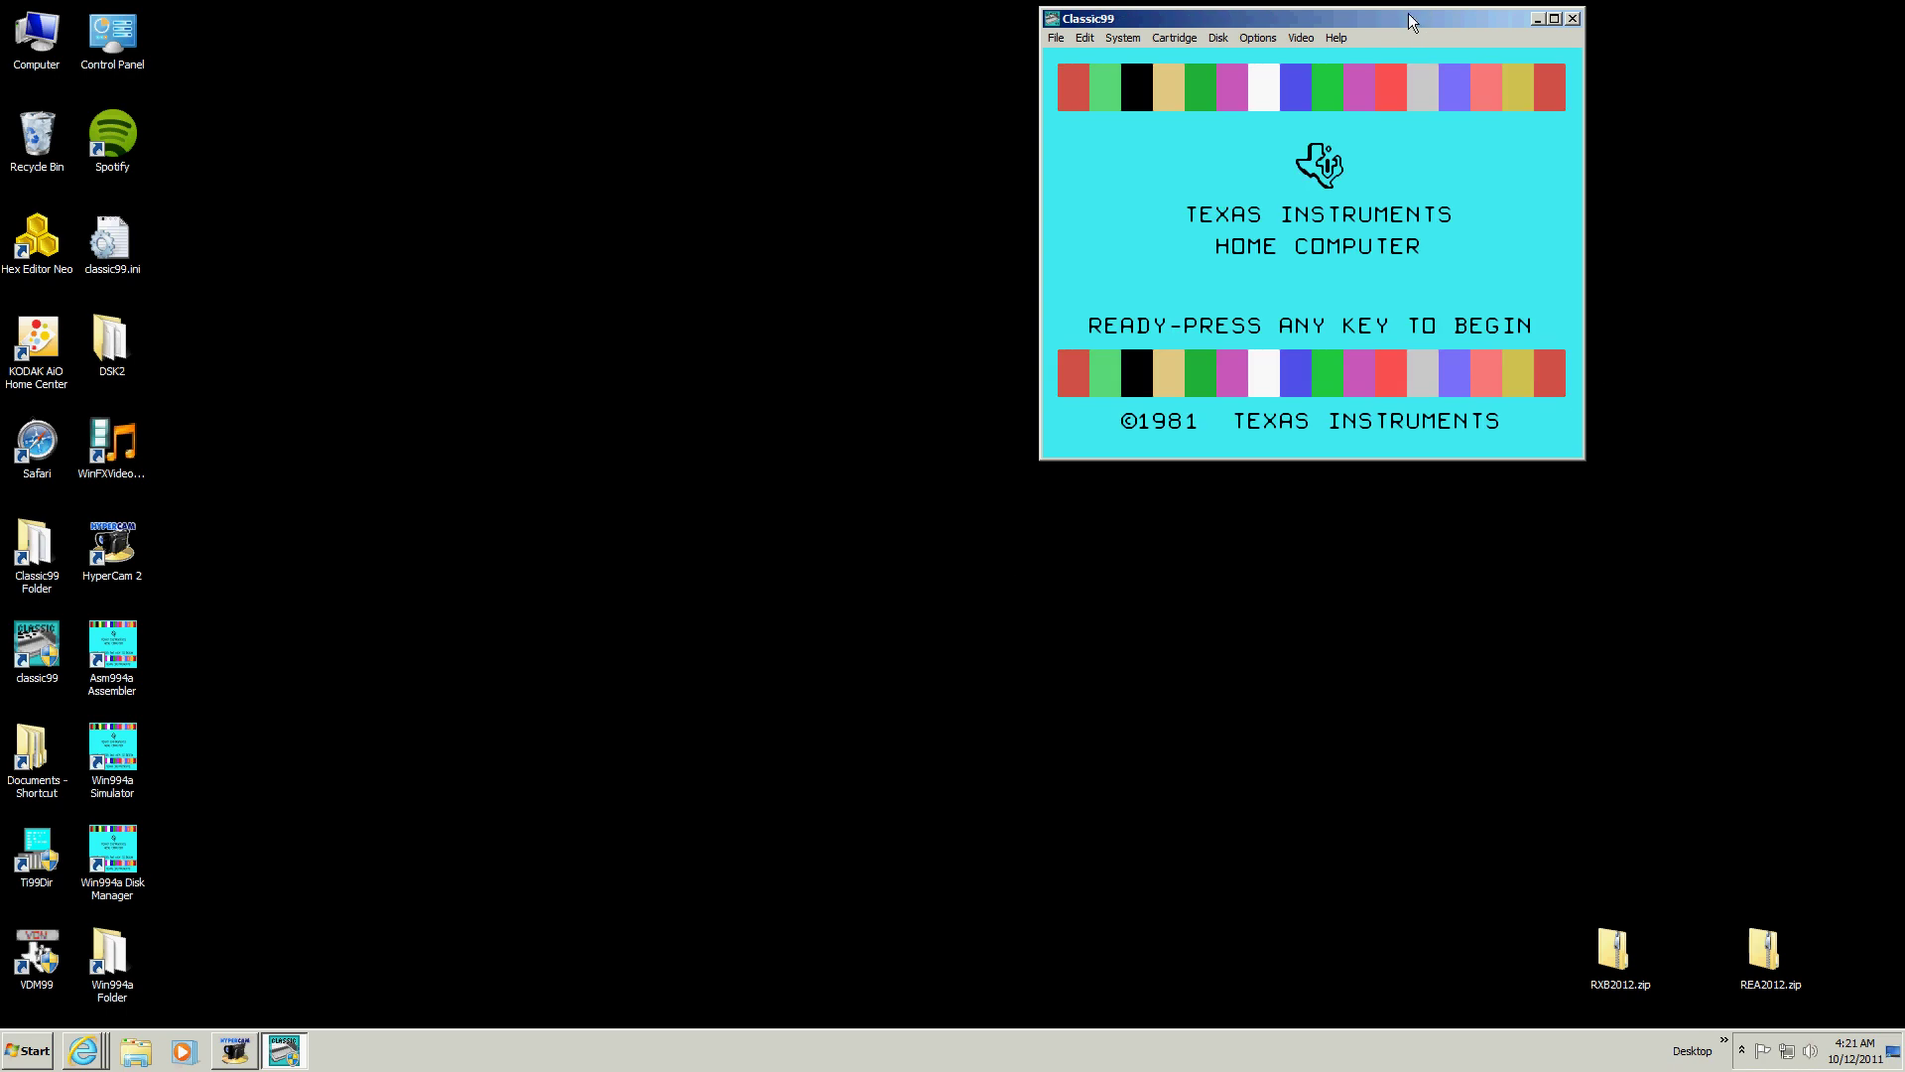
# Reposition and enlarge the Classic99 emulator window, and continue past the title screen to the program selection
pyautogui.moveTo(1410, 16); pyautogui.dragTo(801, 67)
pyautogui.moveTo(977, 335); pyautogui.dragTo(1663, 334)
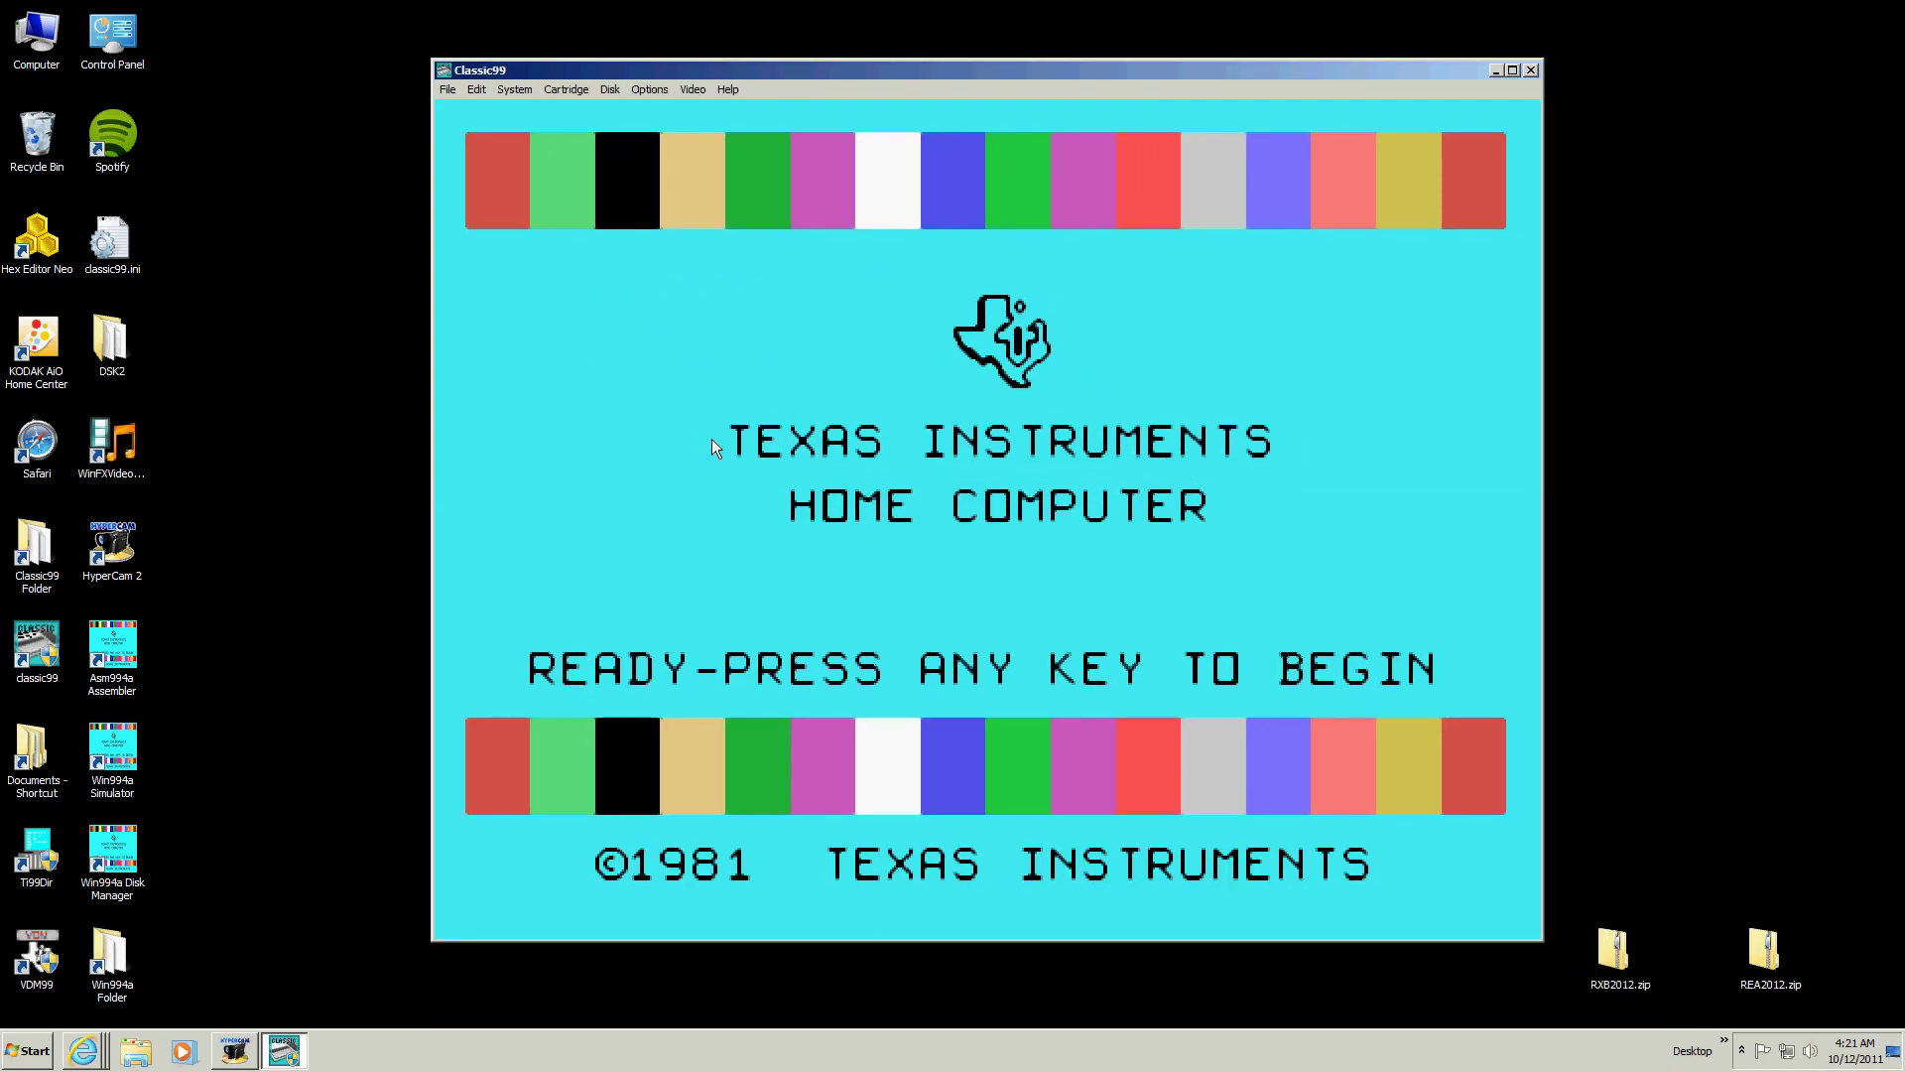
pyautogui.press('space')
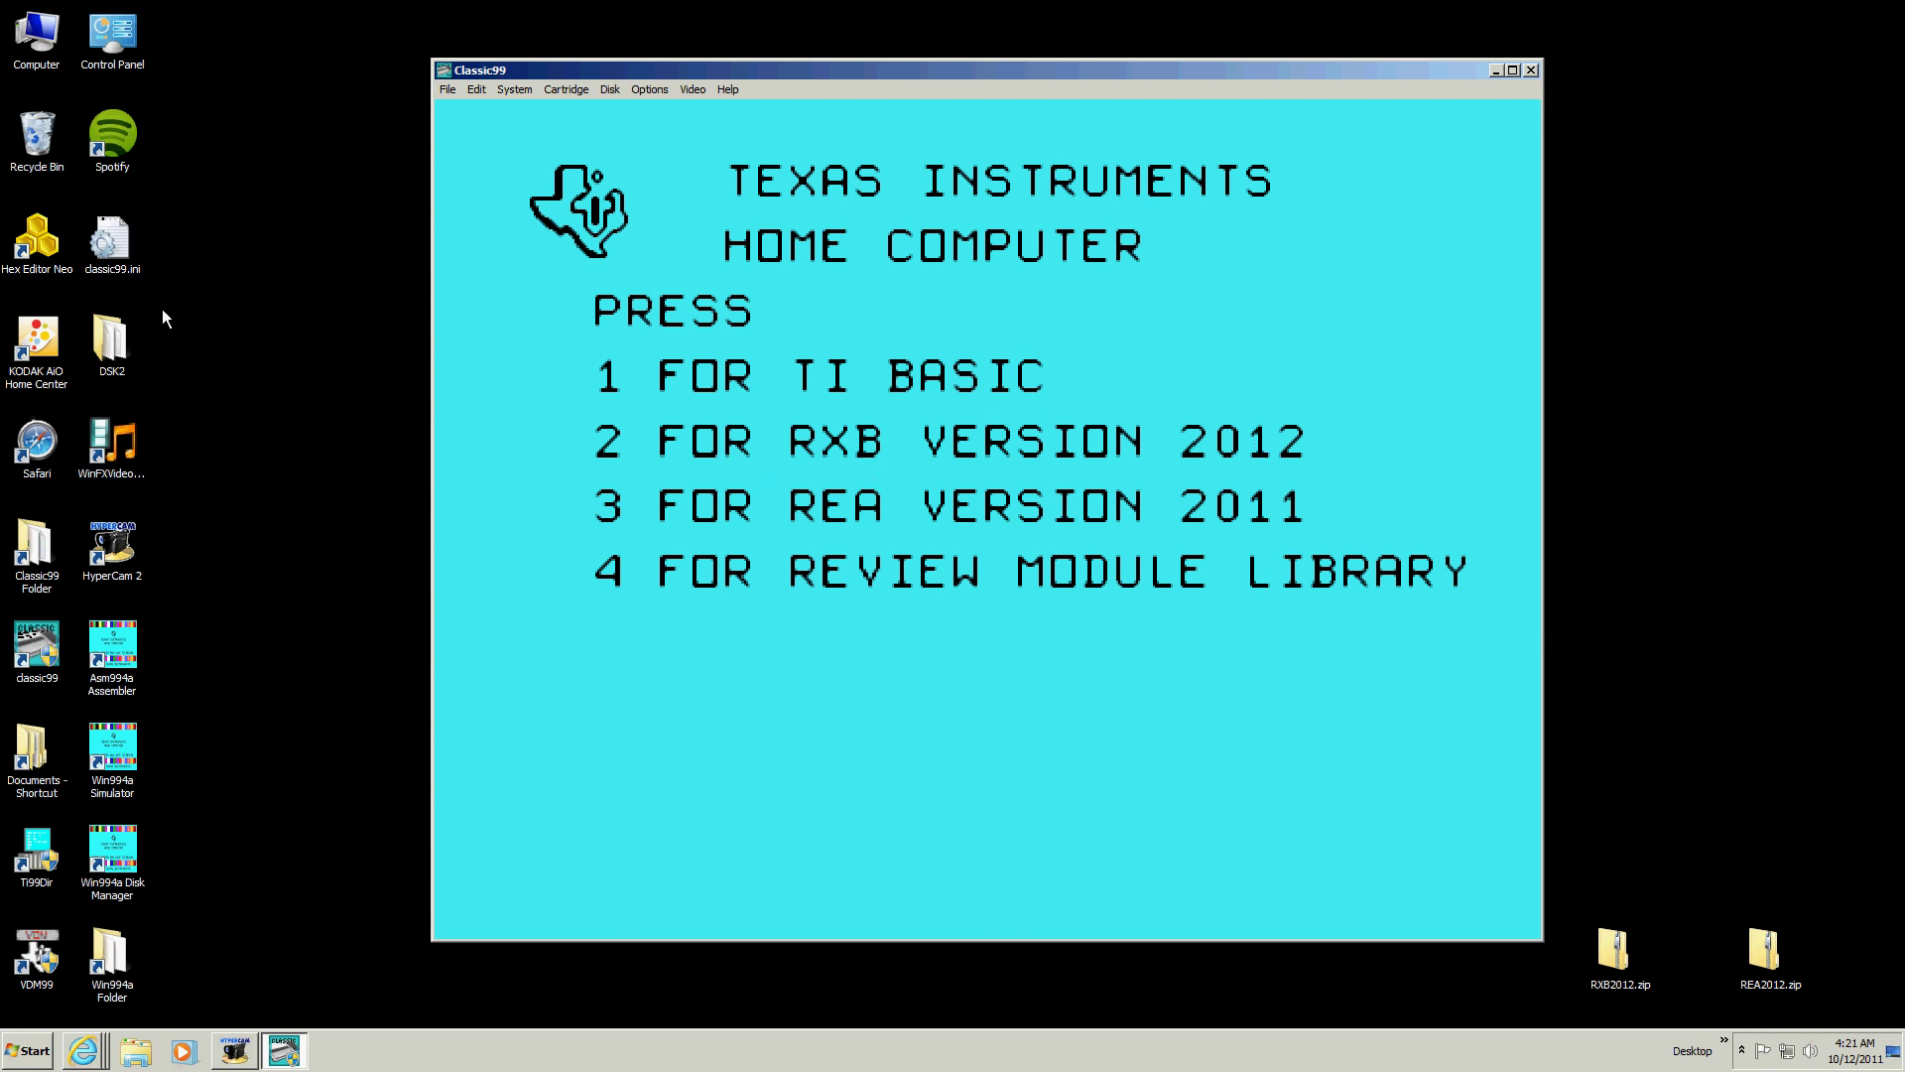
# Examine the UserCart0 cartridge entries at the end of classic99.ini in Notepad, and close the file
pyautogui.doubleClick(119, 243)
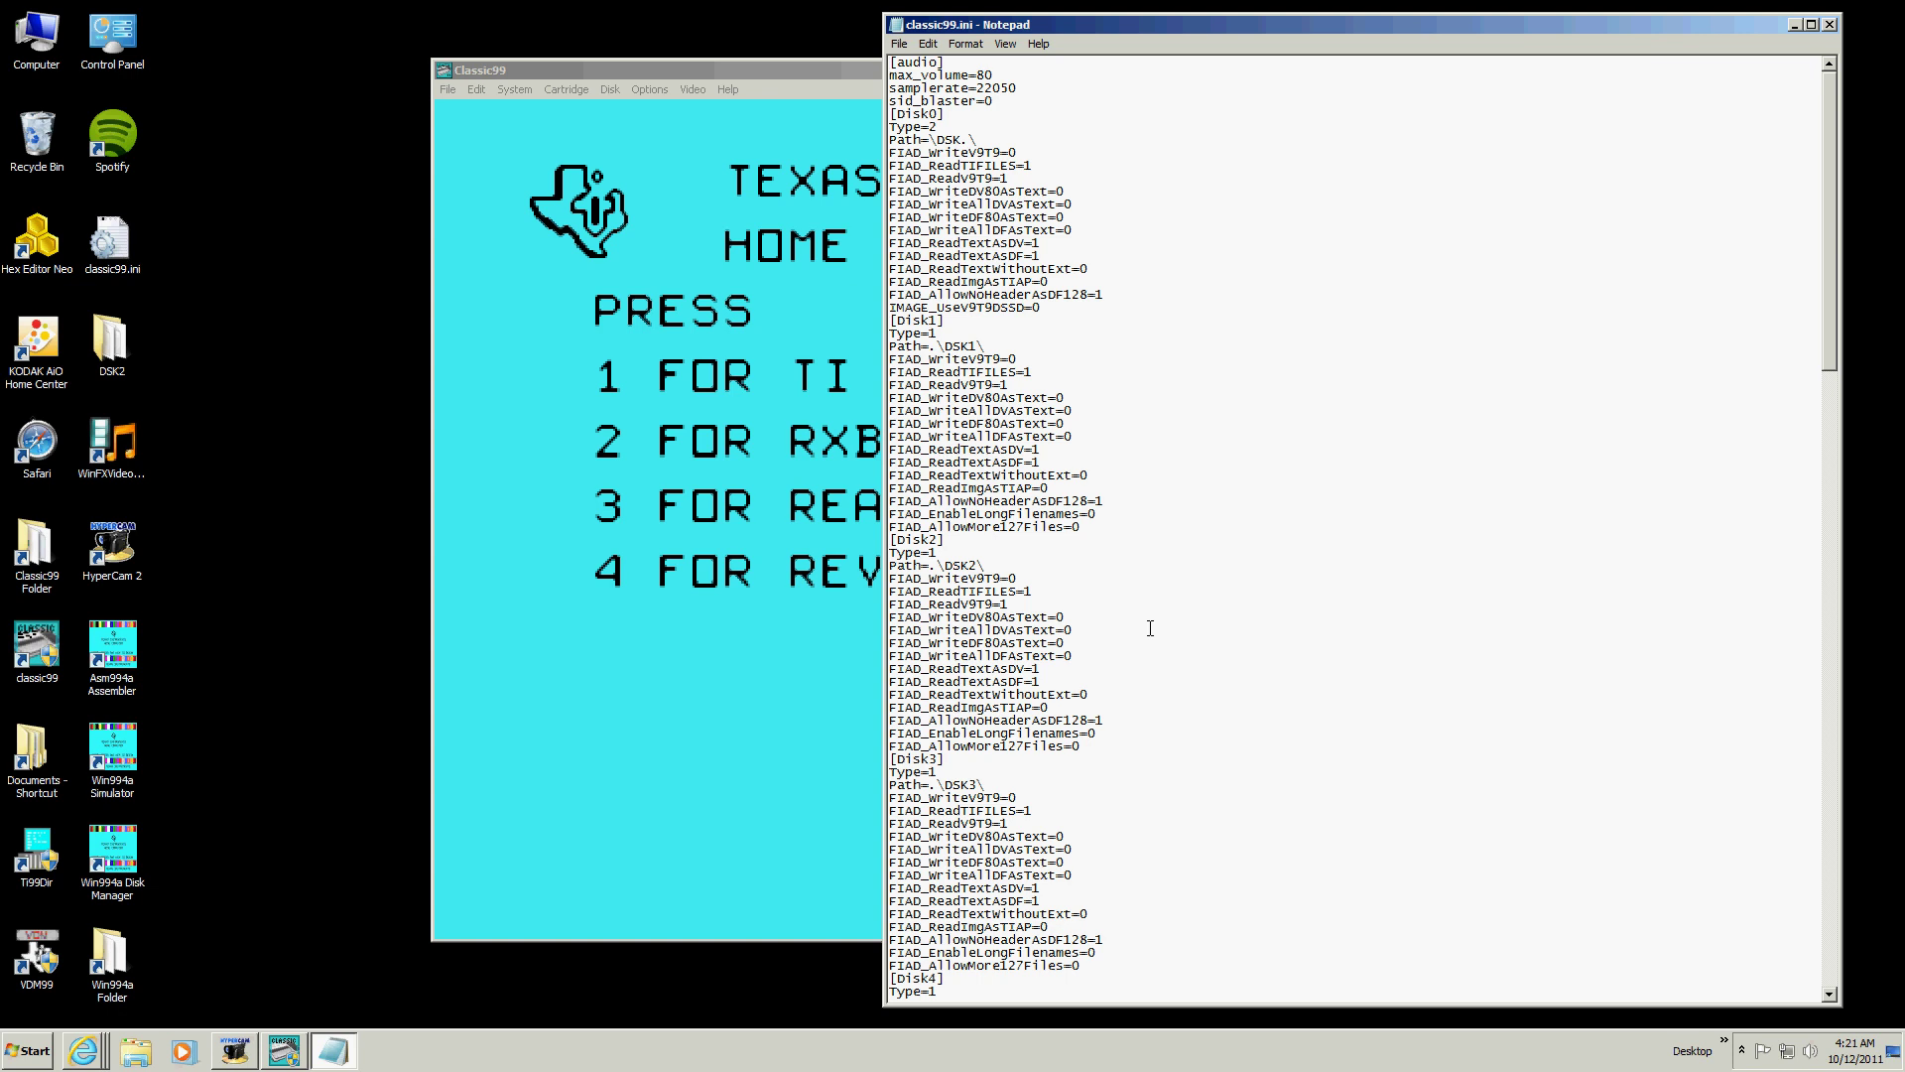
pyautogui.scroll(-15, 1150, 627)
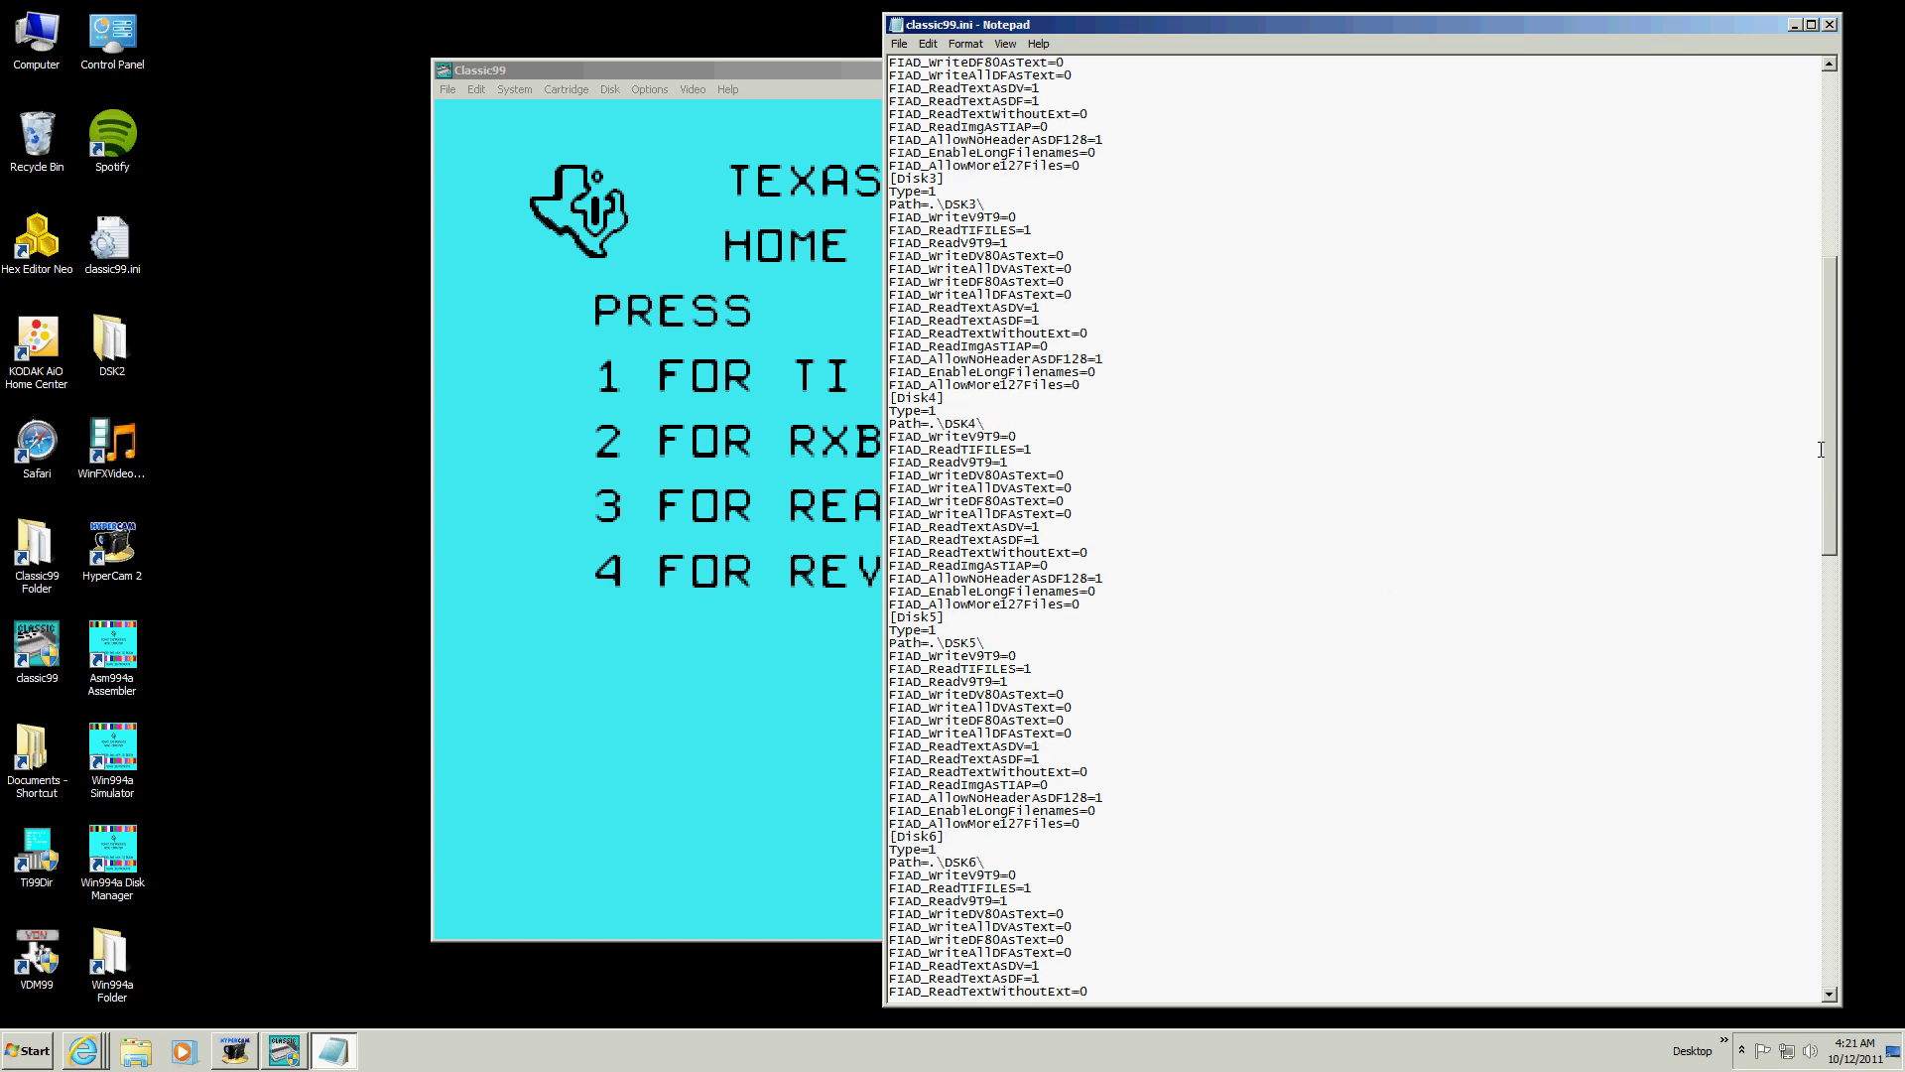
pyautogui.moveTo(1834, 458); pyautogui.dragTo(1834, 893)
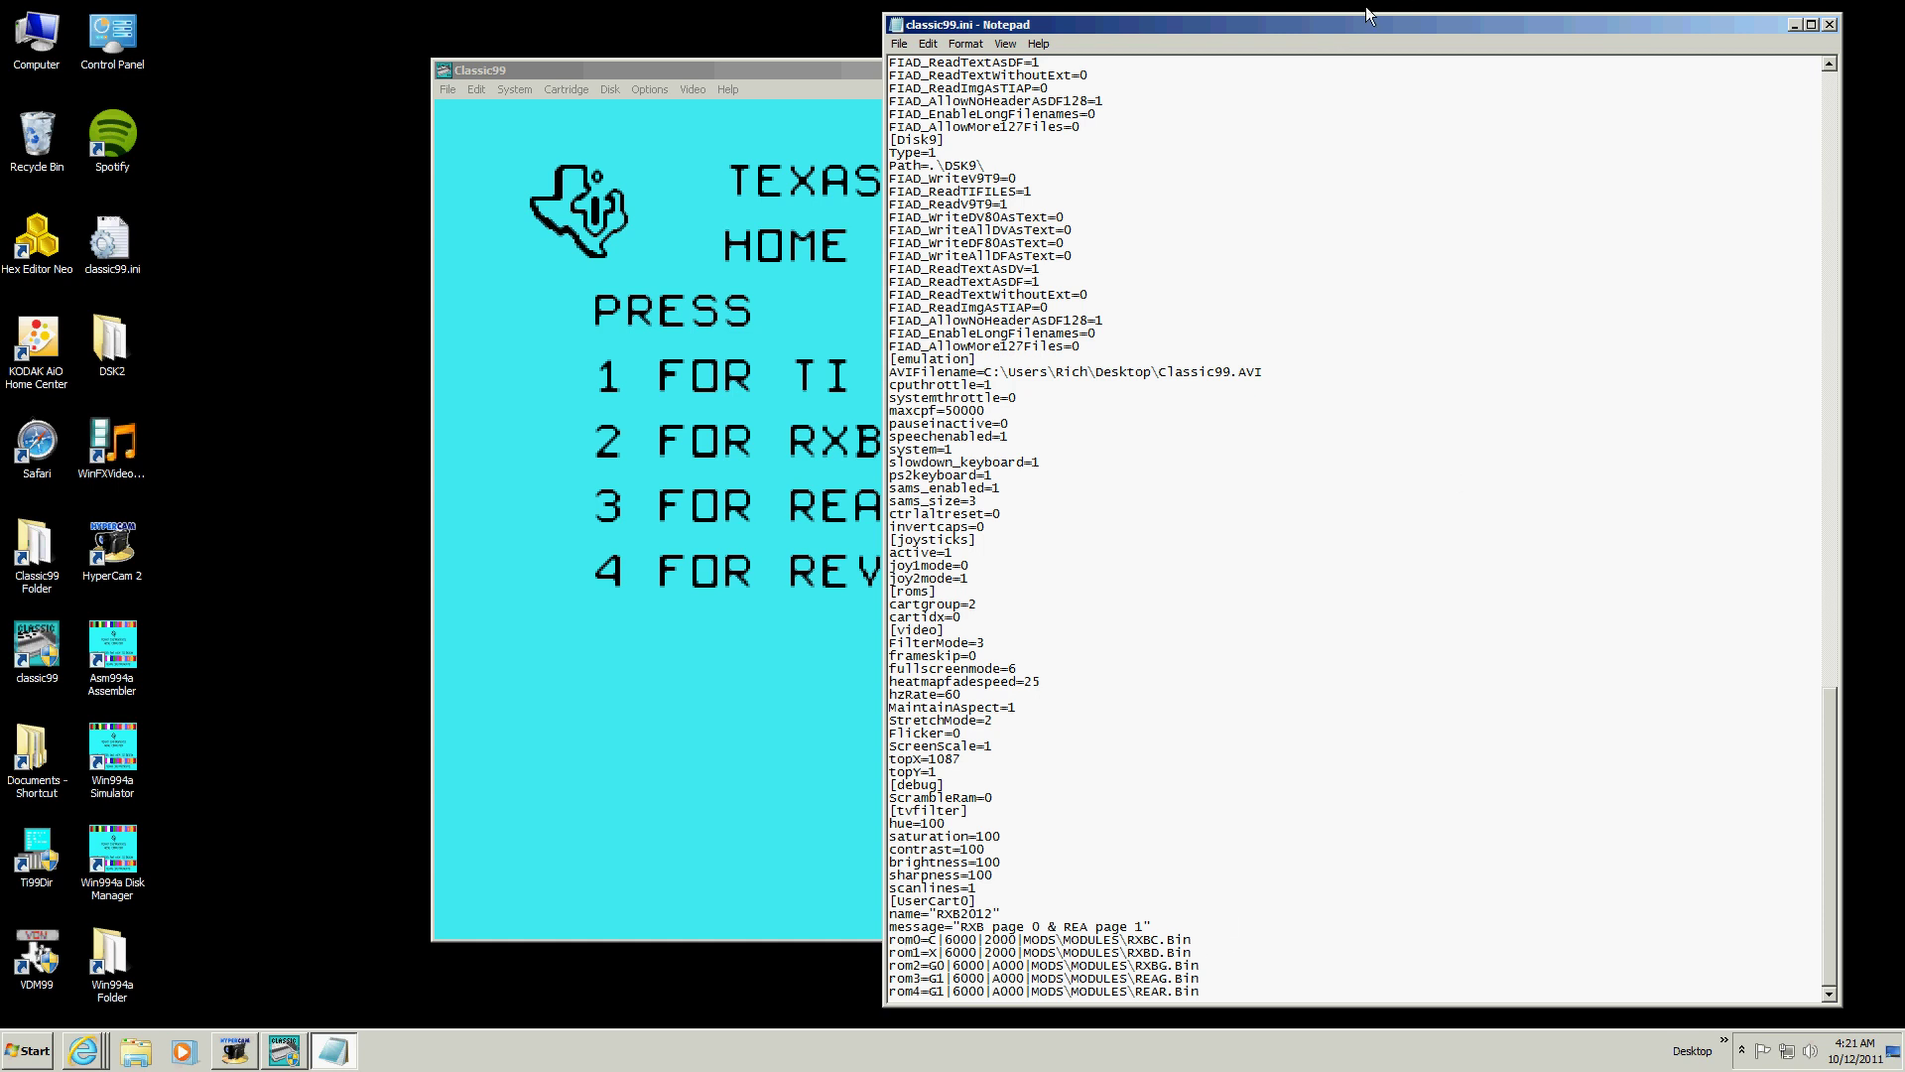
pyautogui.moveTo(1331, 24); pyautogui.dragTo(1332, 11)
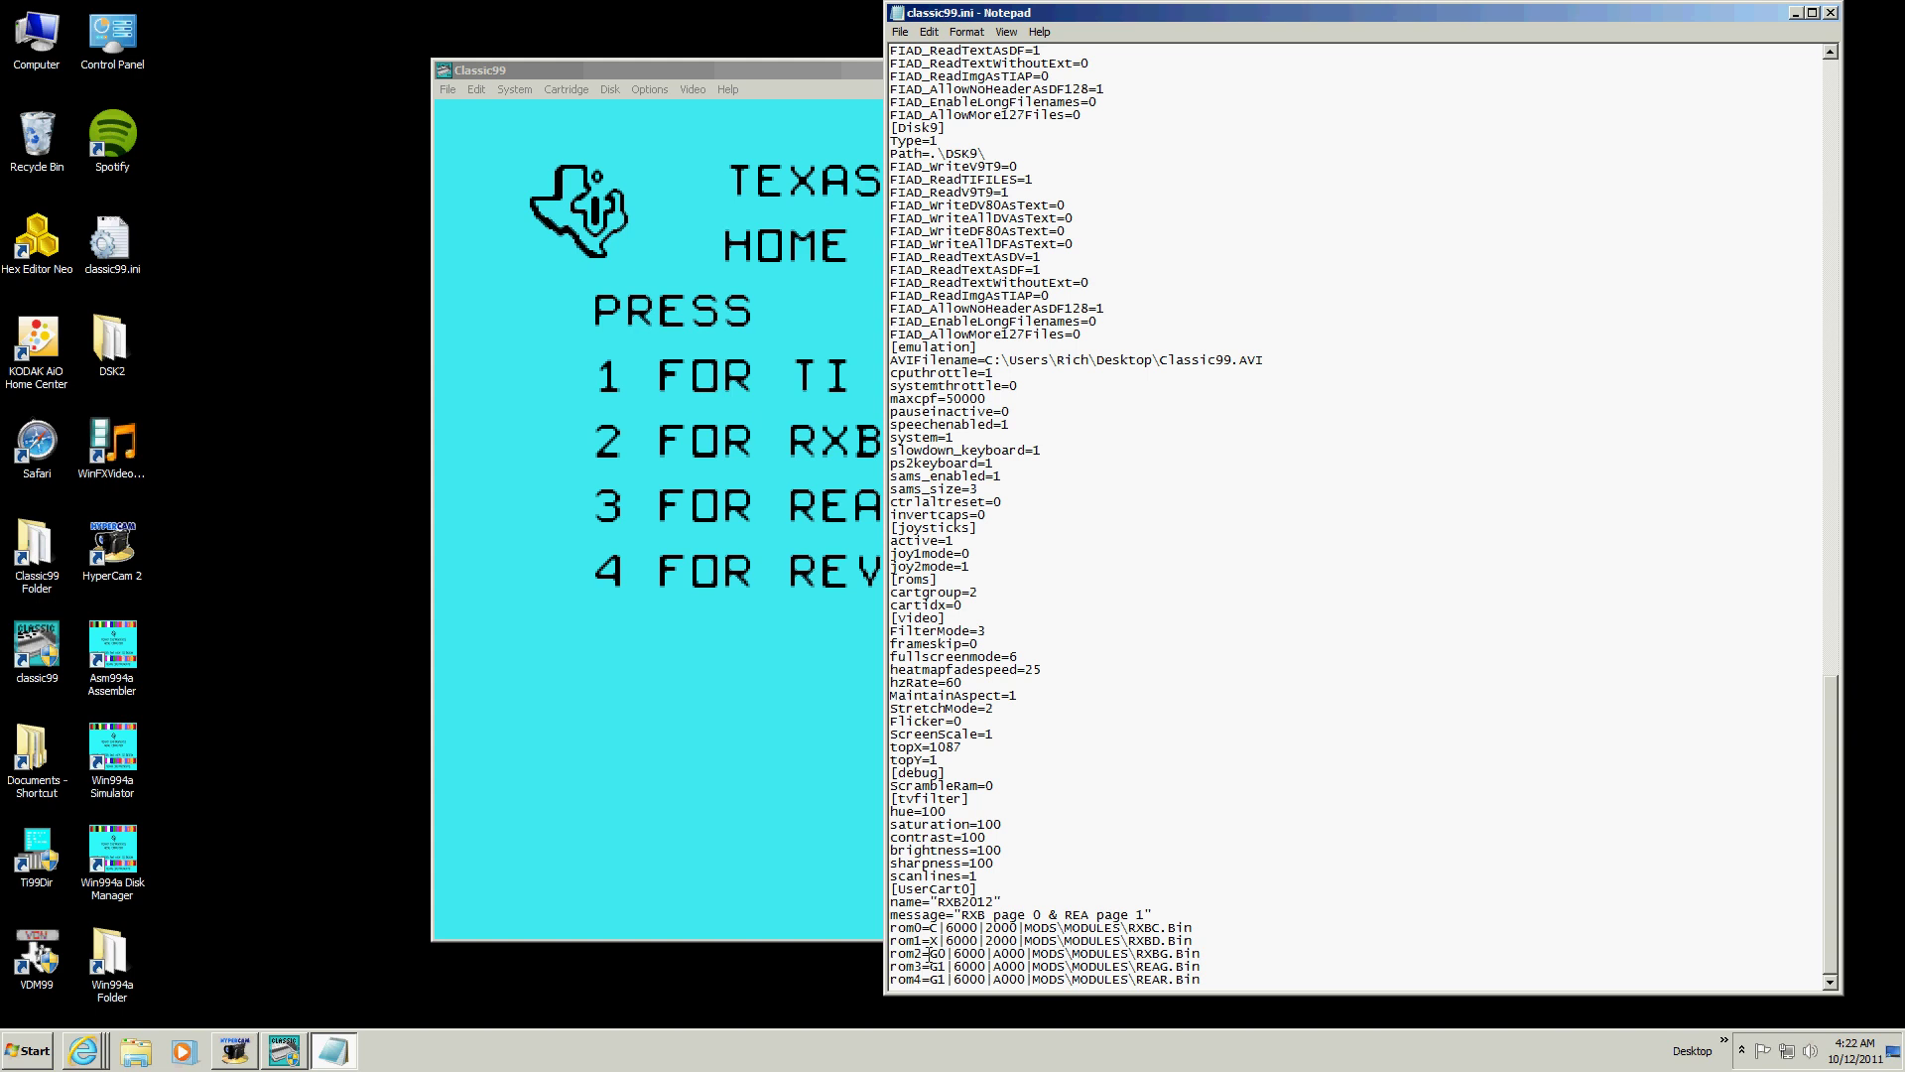
pyautogui.doubleClick(936, 953)
pyautogui.click(1831, 12)
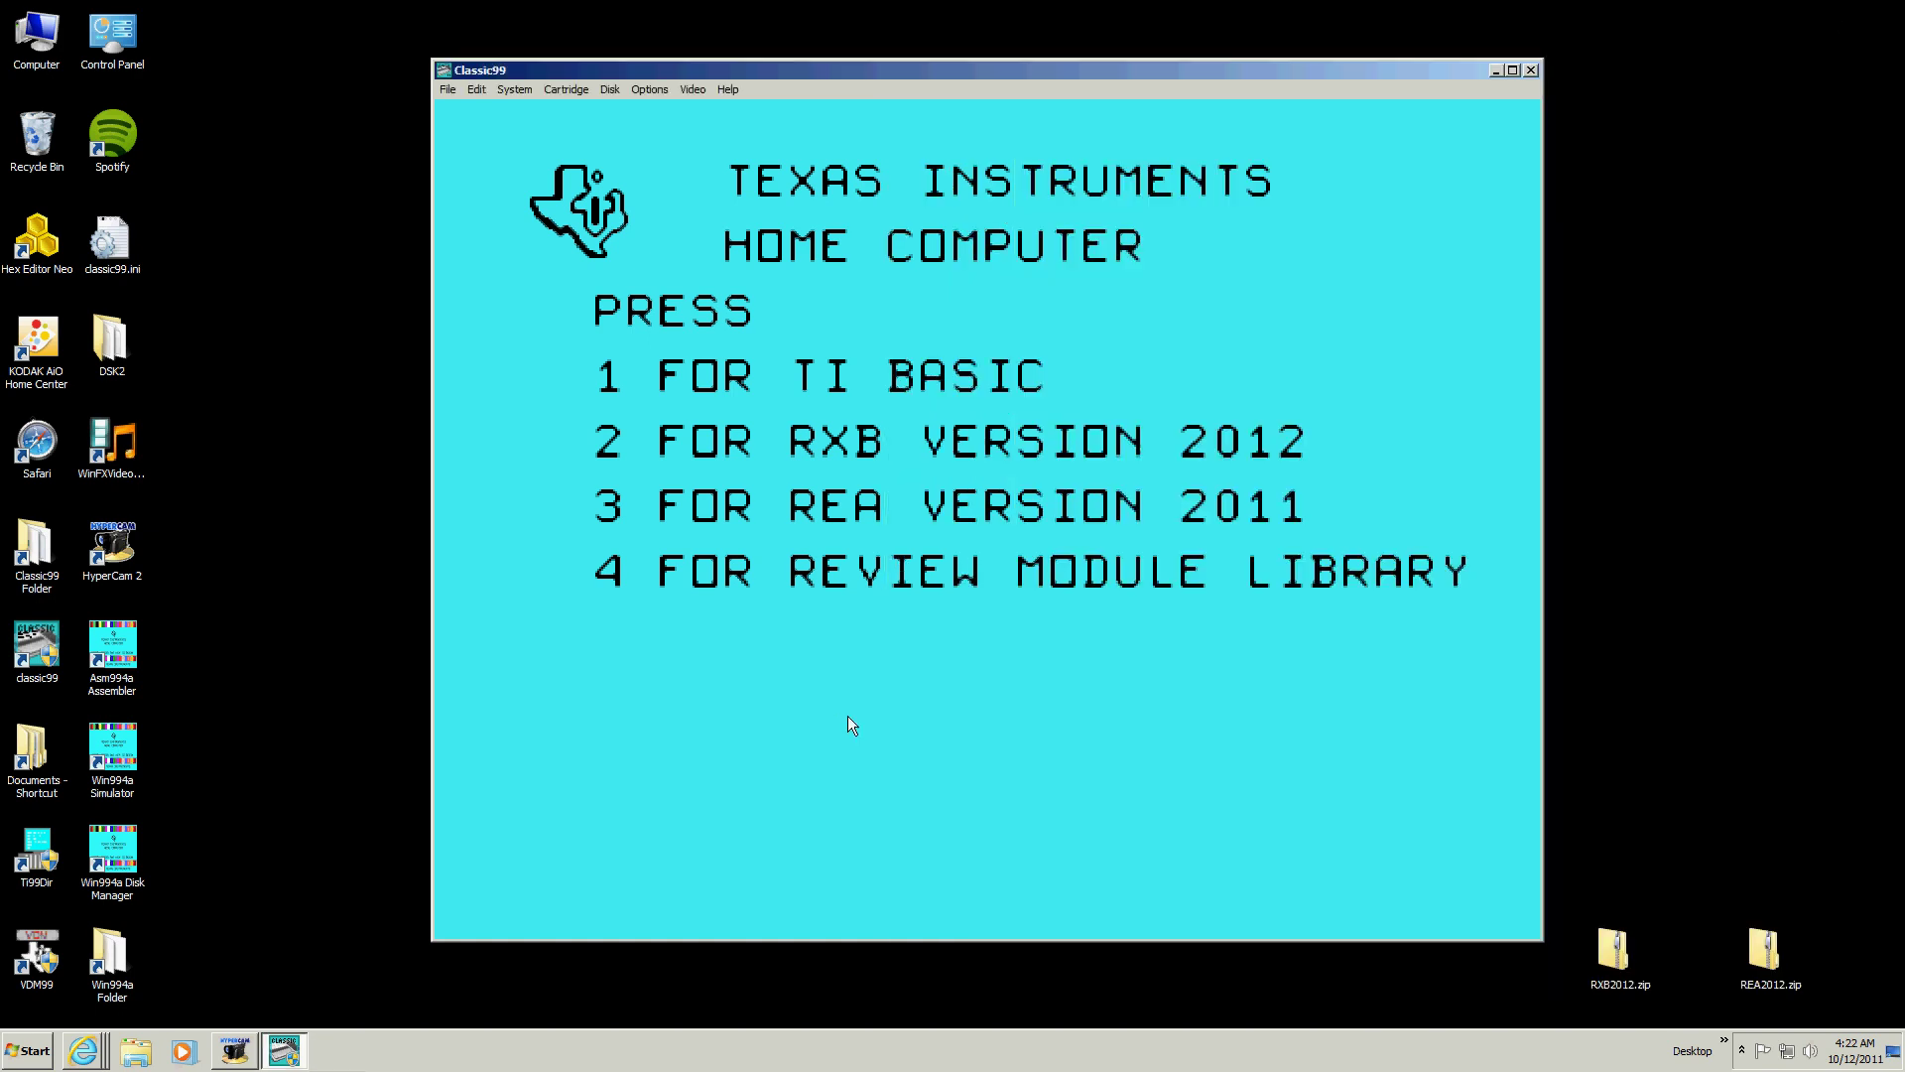
# Start RXB Version 2012 in the Classic99 emulator, and close the emulator once it has loaded
pyautogui.press('2')
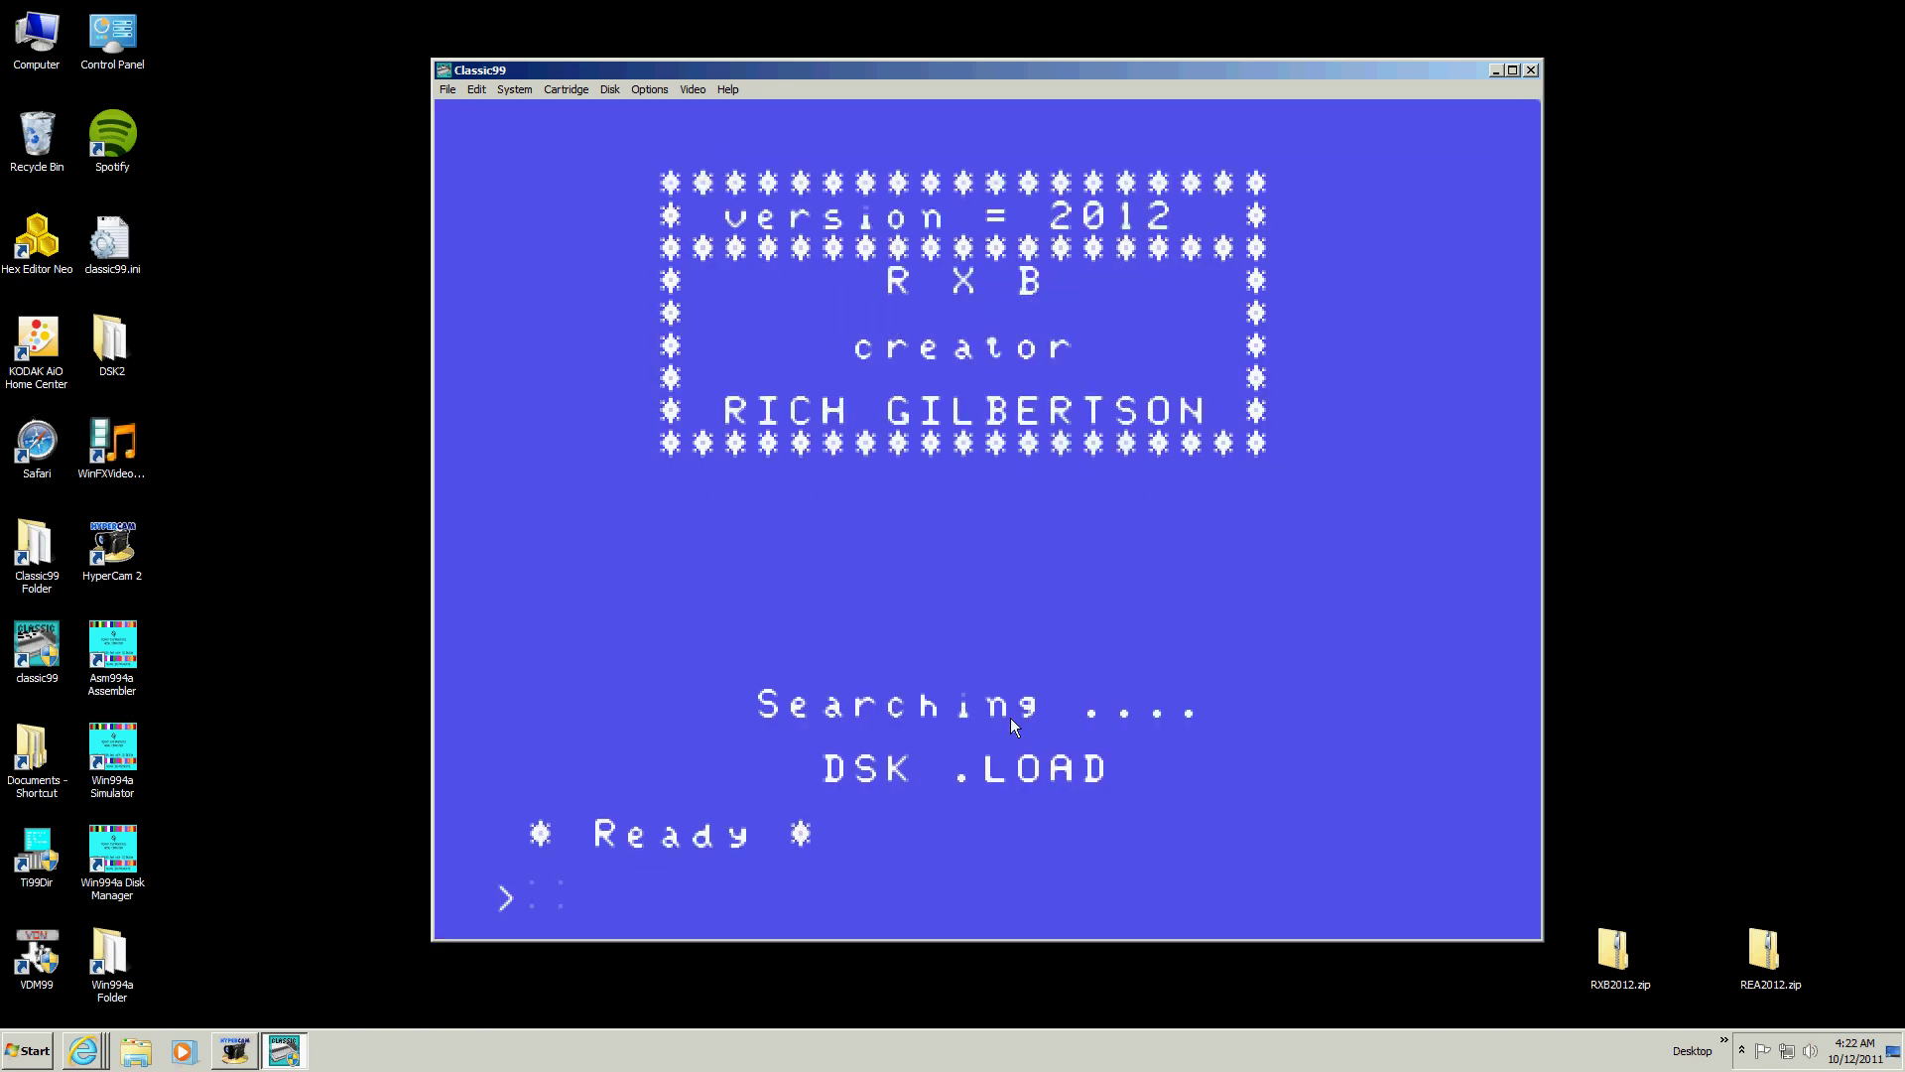
pyautogui.click(1531, 70)
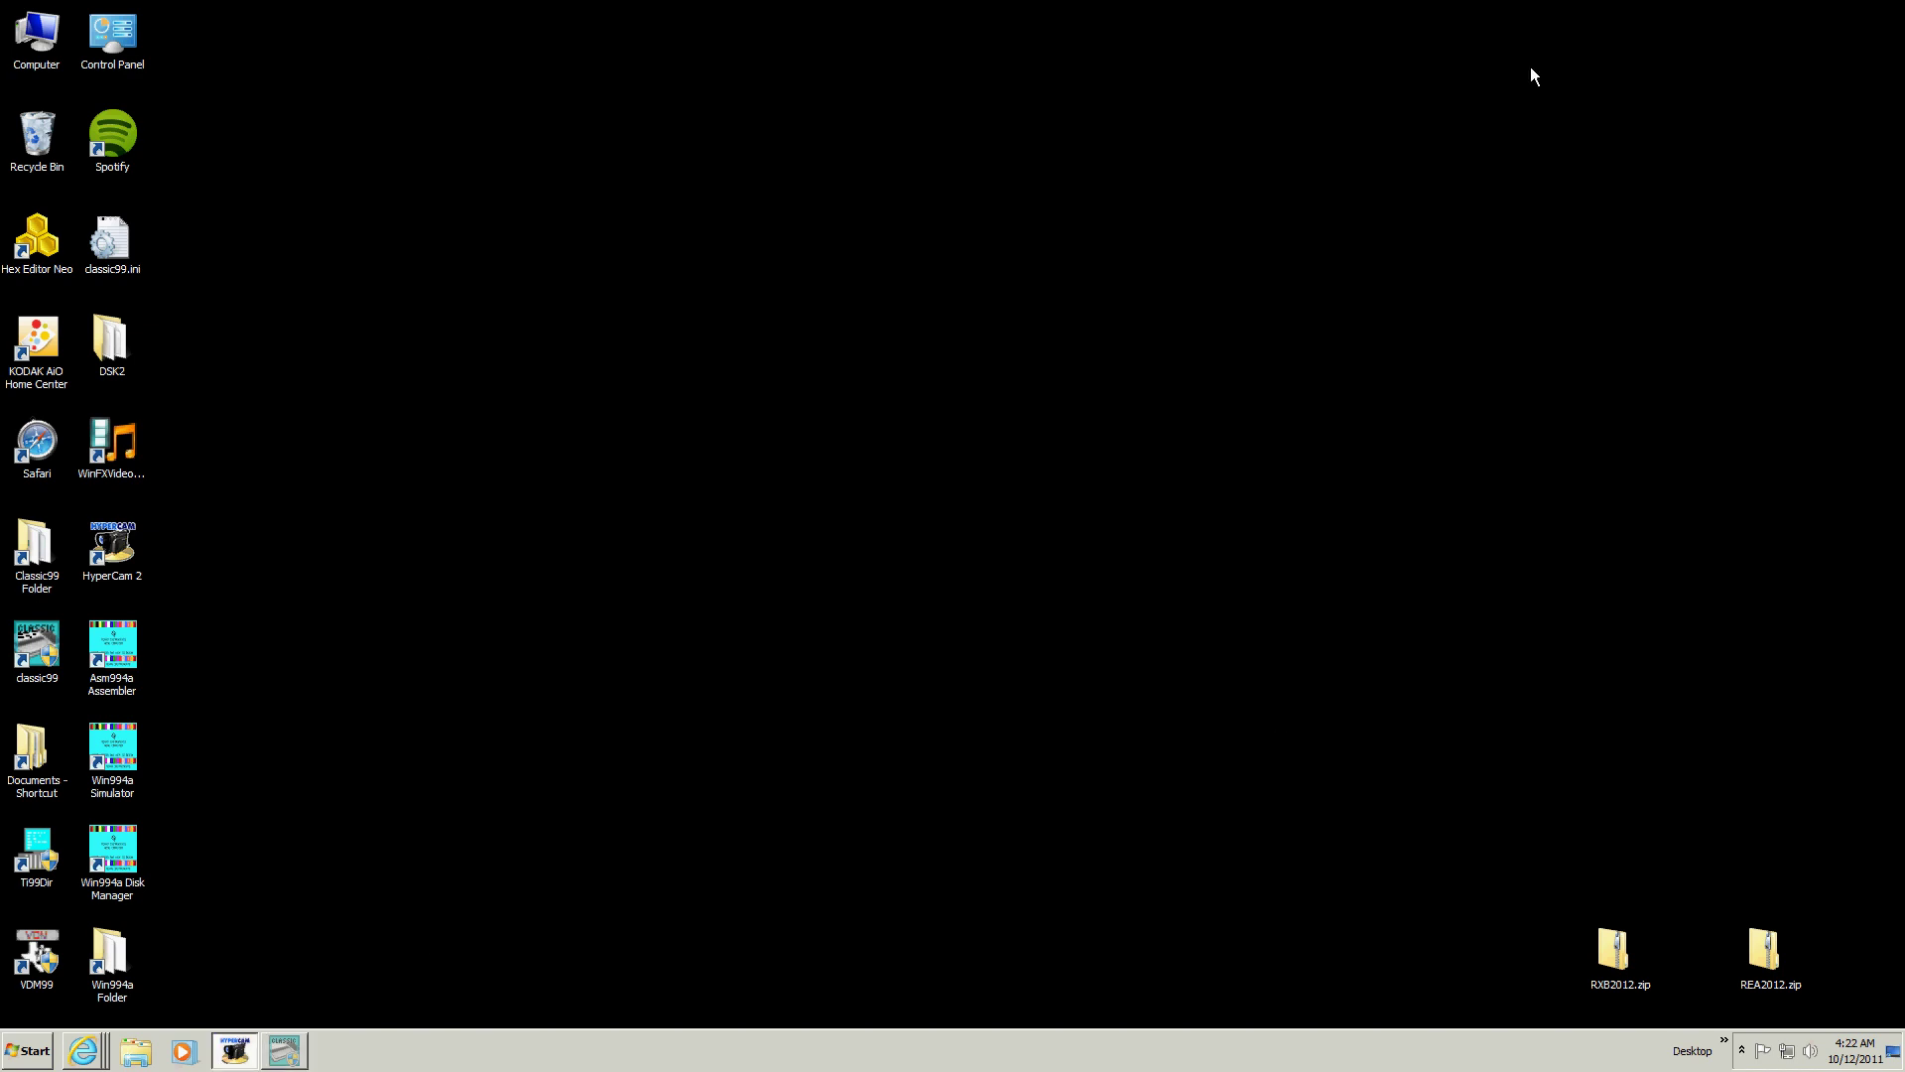
# View the contents of the REA2012 folder inside REA2012.zip, and close the window
pyautogui.doubleClick(1762, 946)
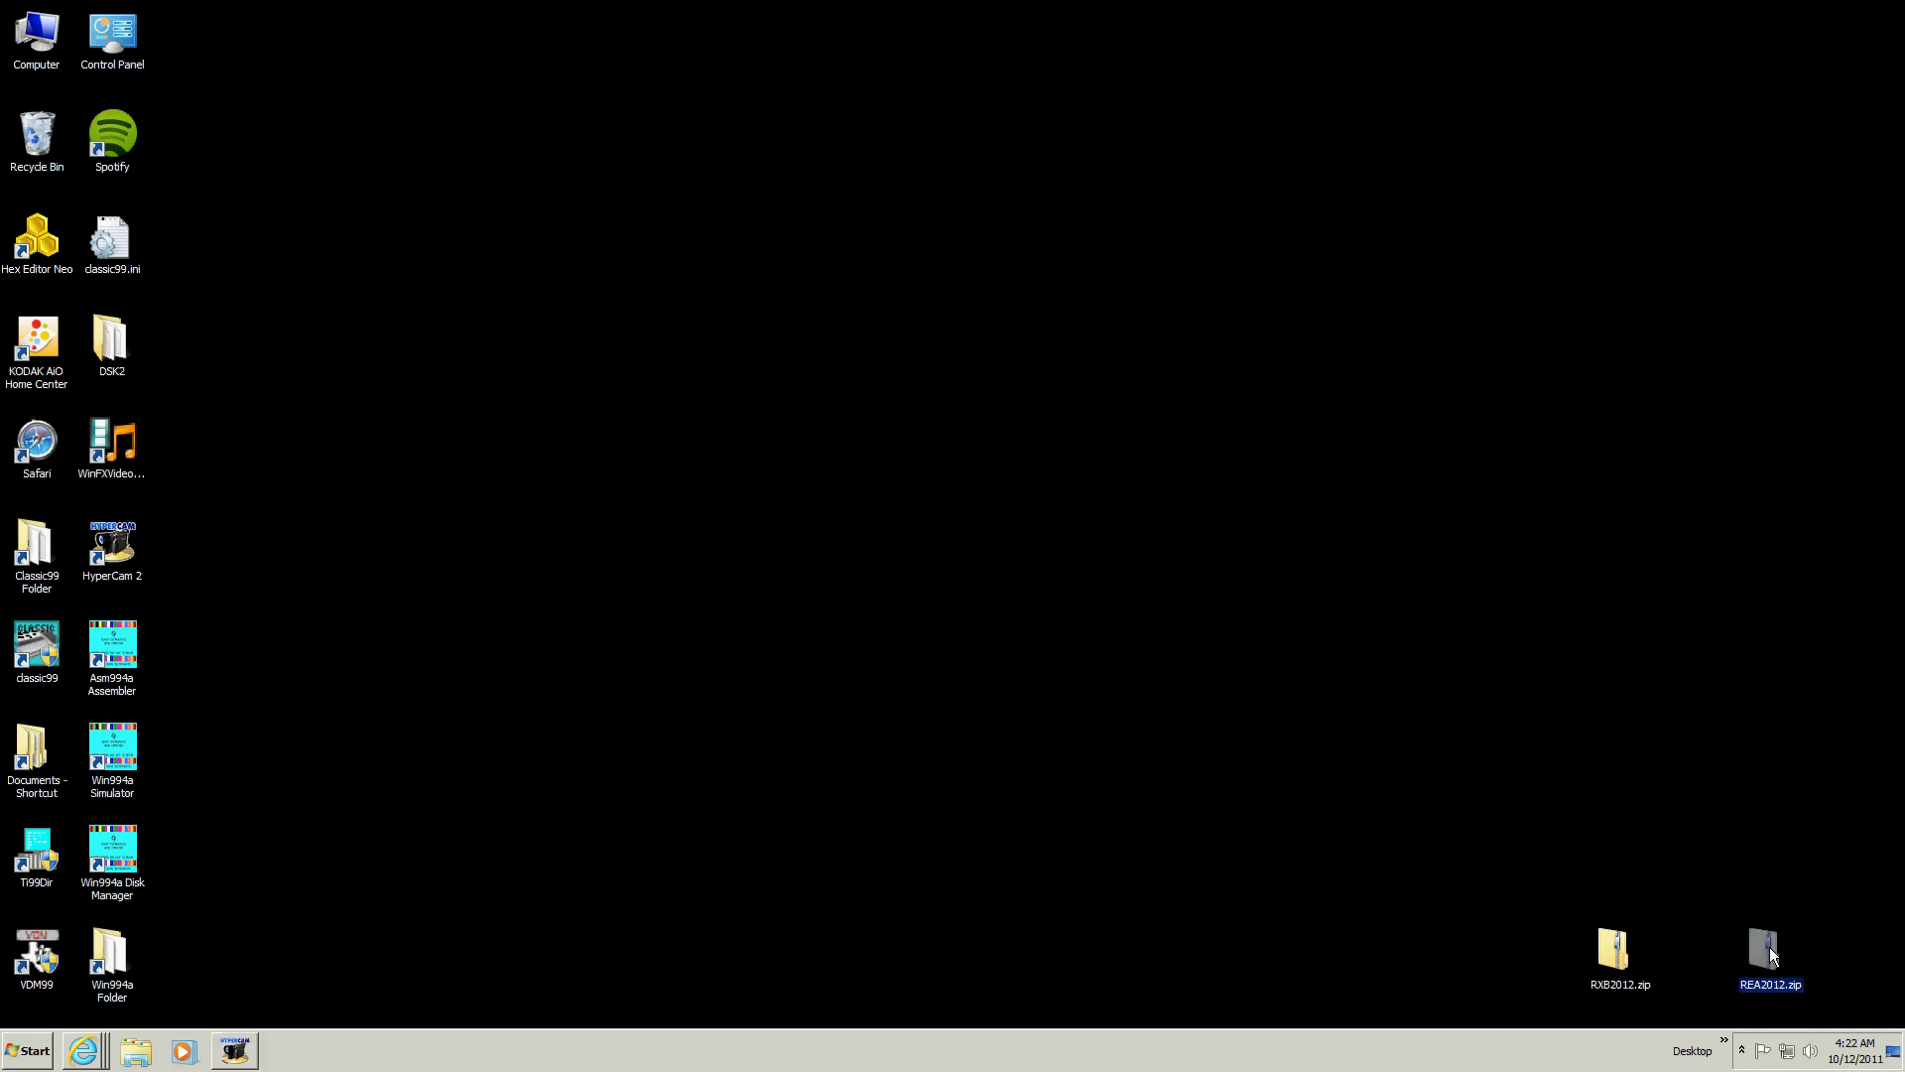
pyautogui.doubleClick(1101, 135)
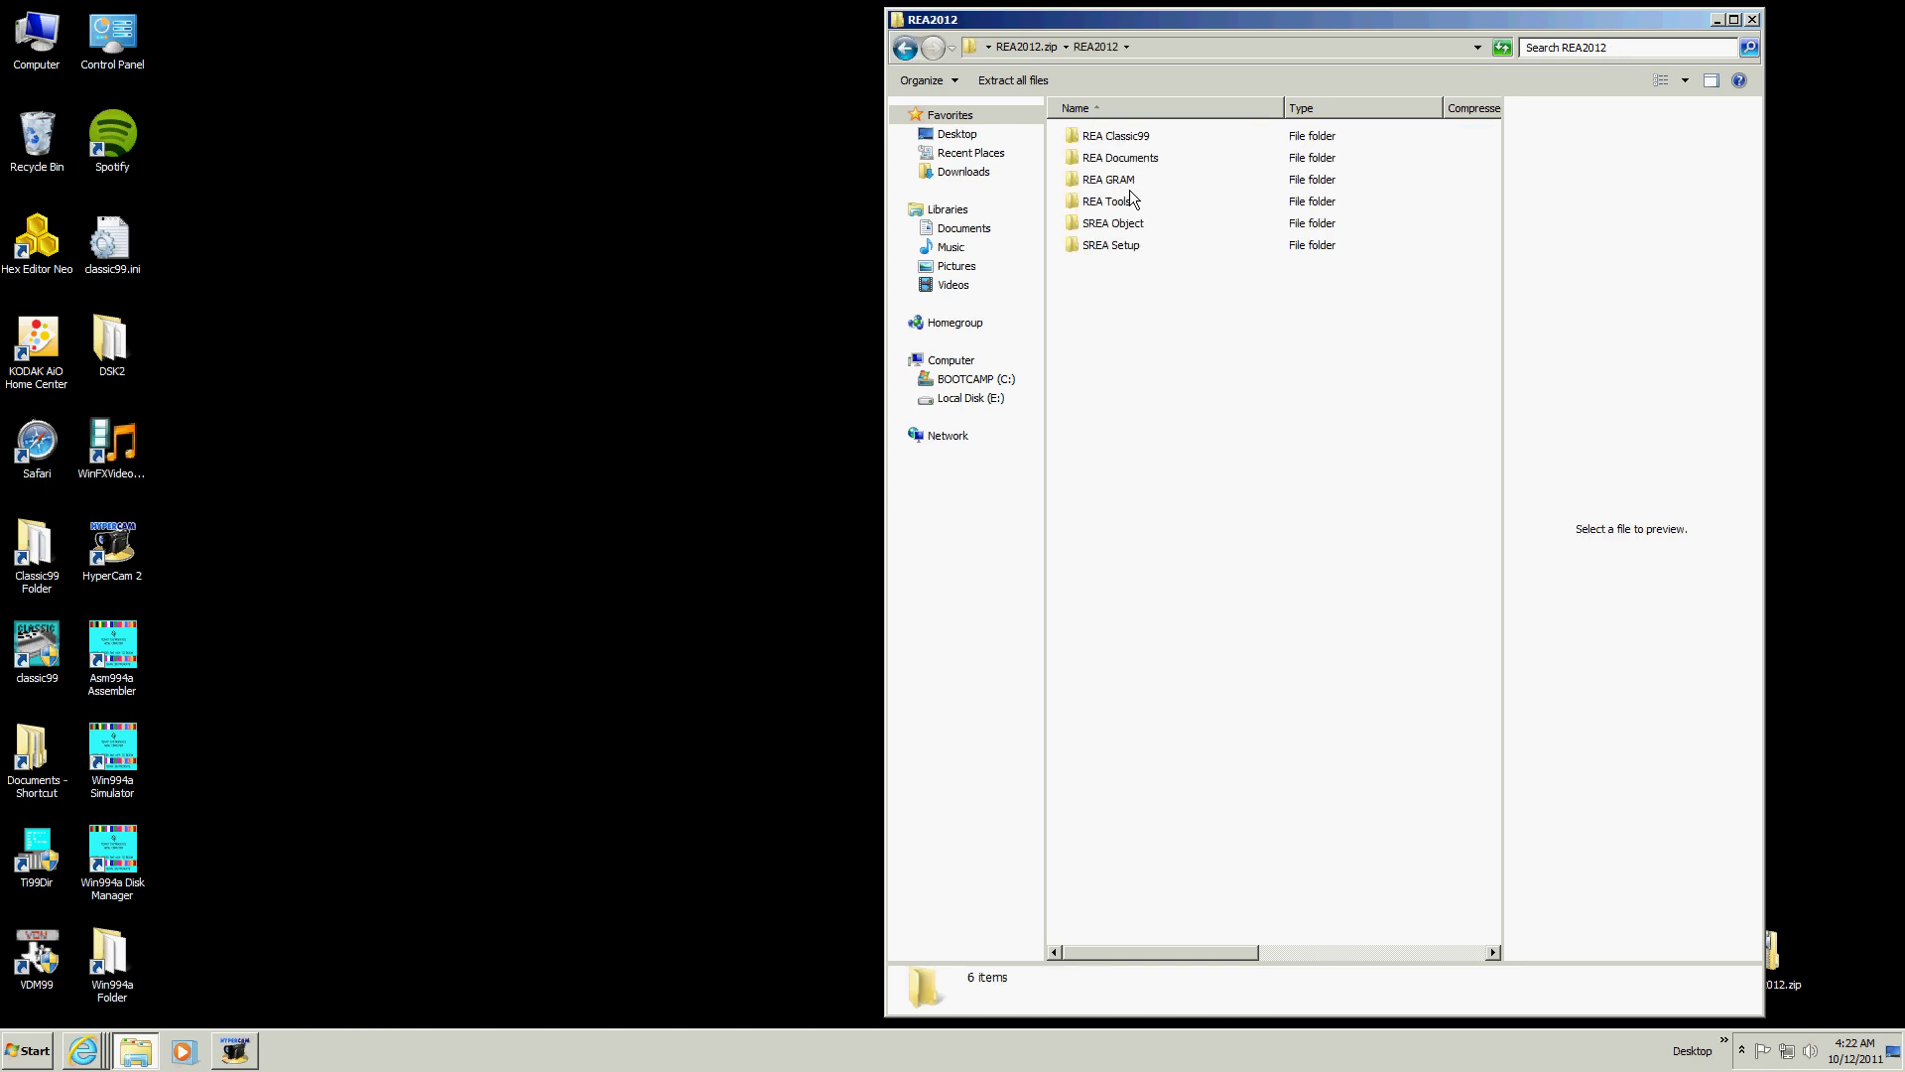
pyautogui.click(1753, 20)
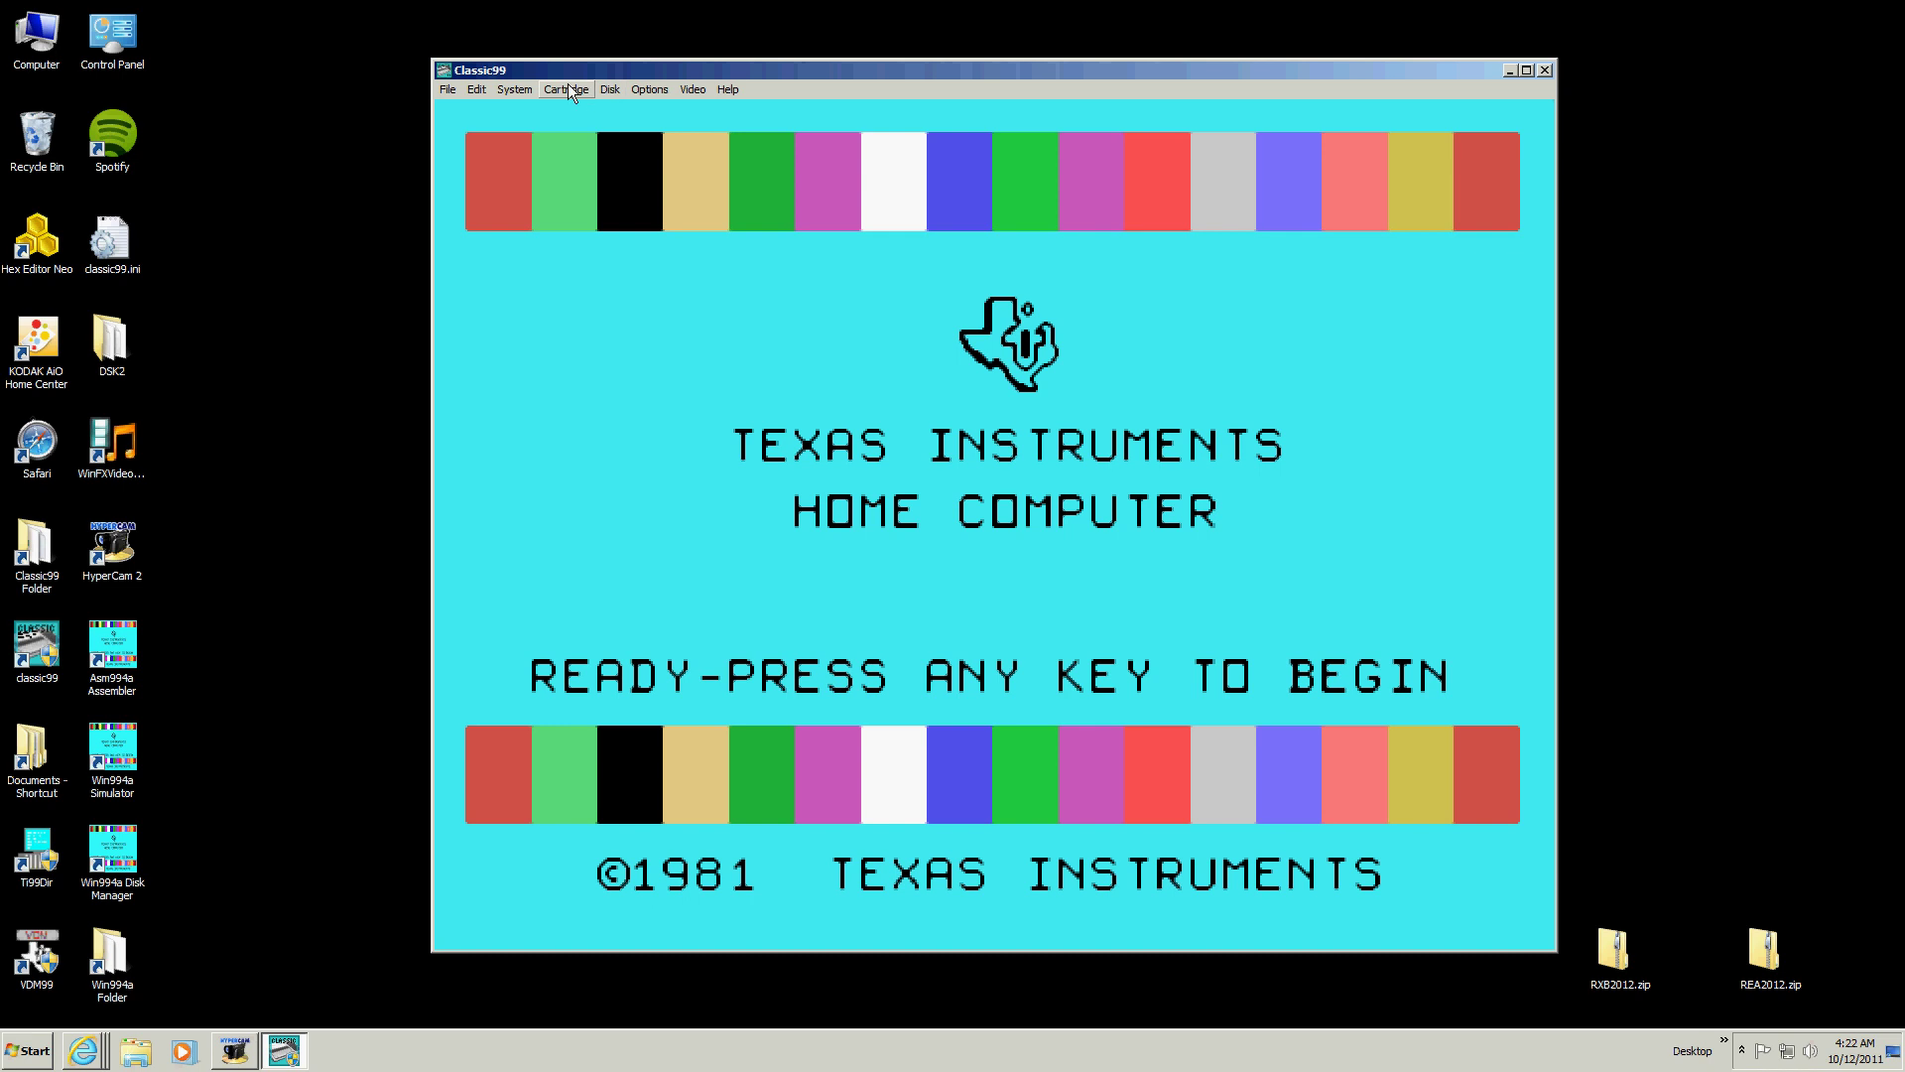
pyautogui.click(569, 87)
pyautogui.moveTo(574, 140)
pyautogui.click(640, 141)
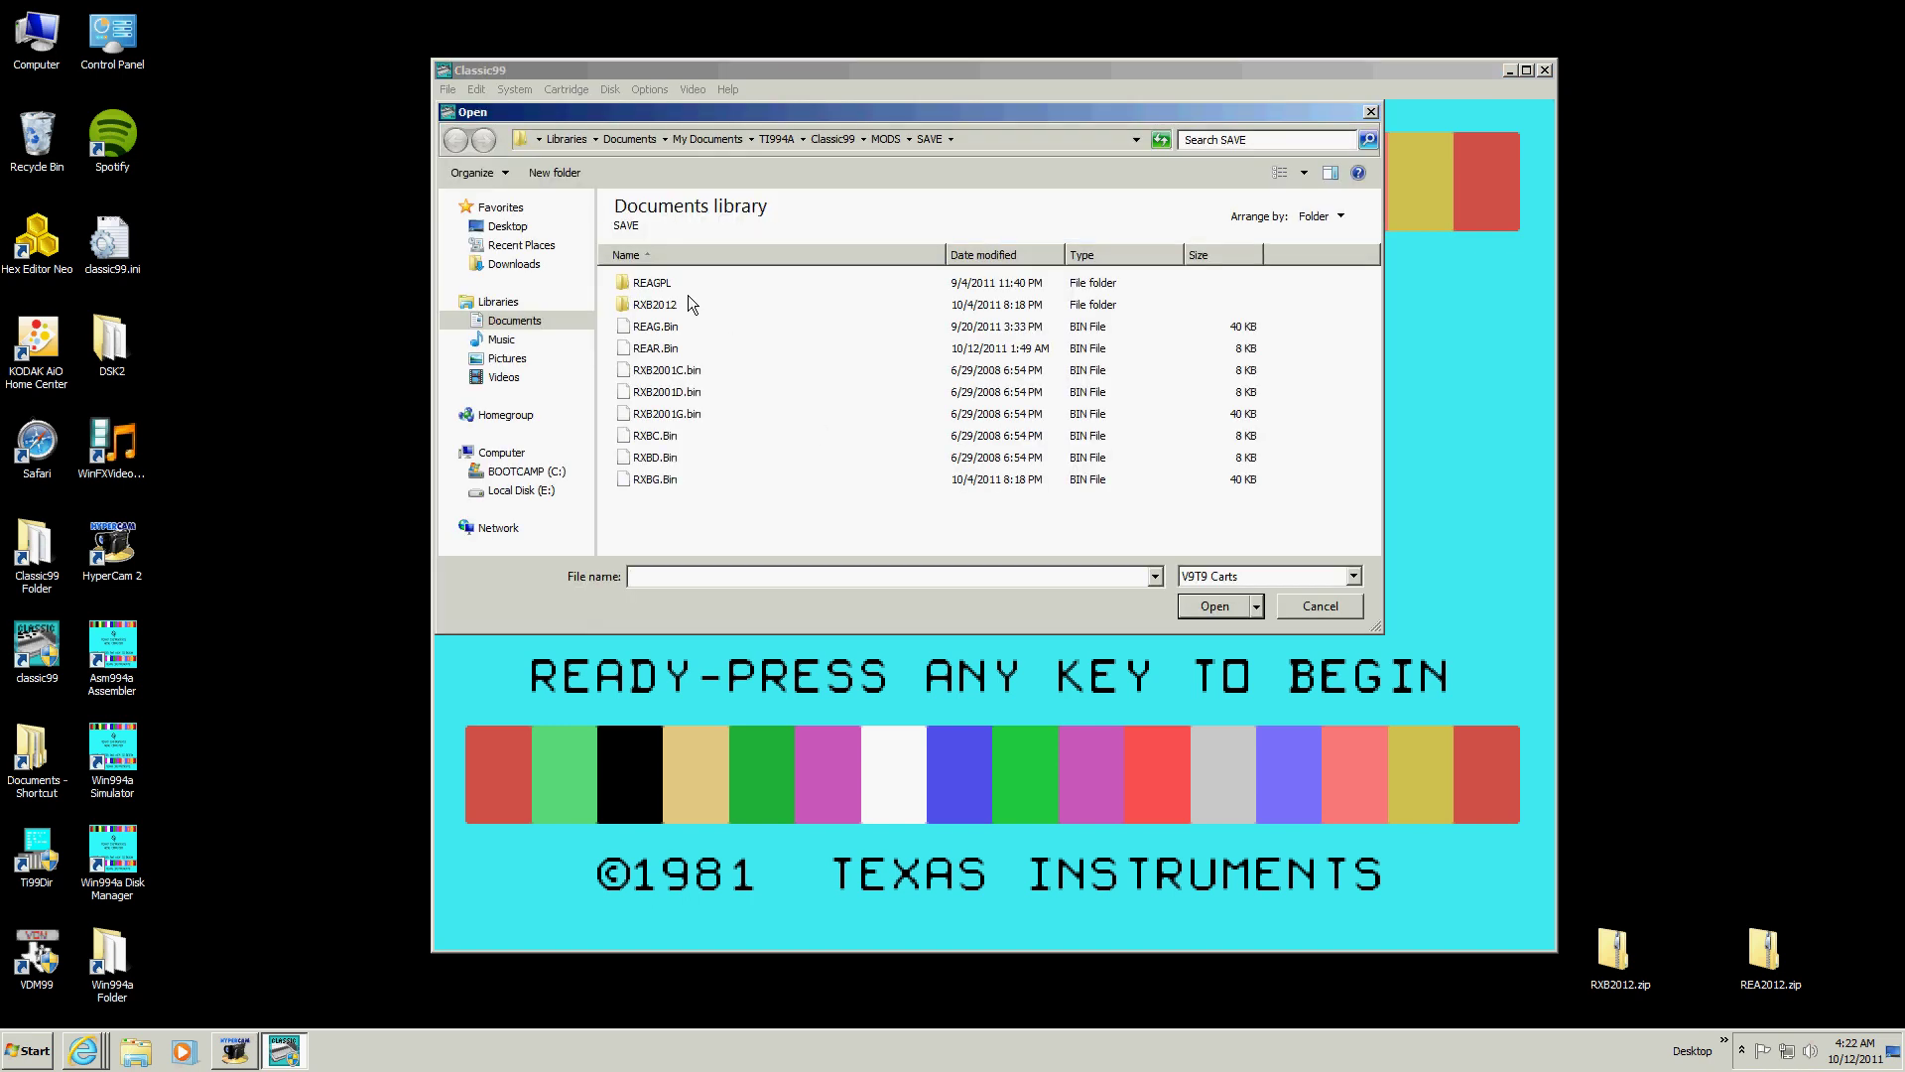
pyautogui.click(885, 139)
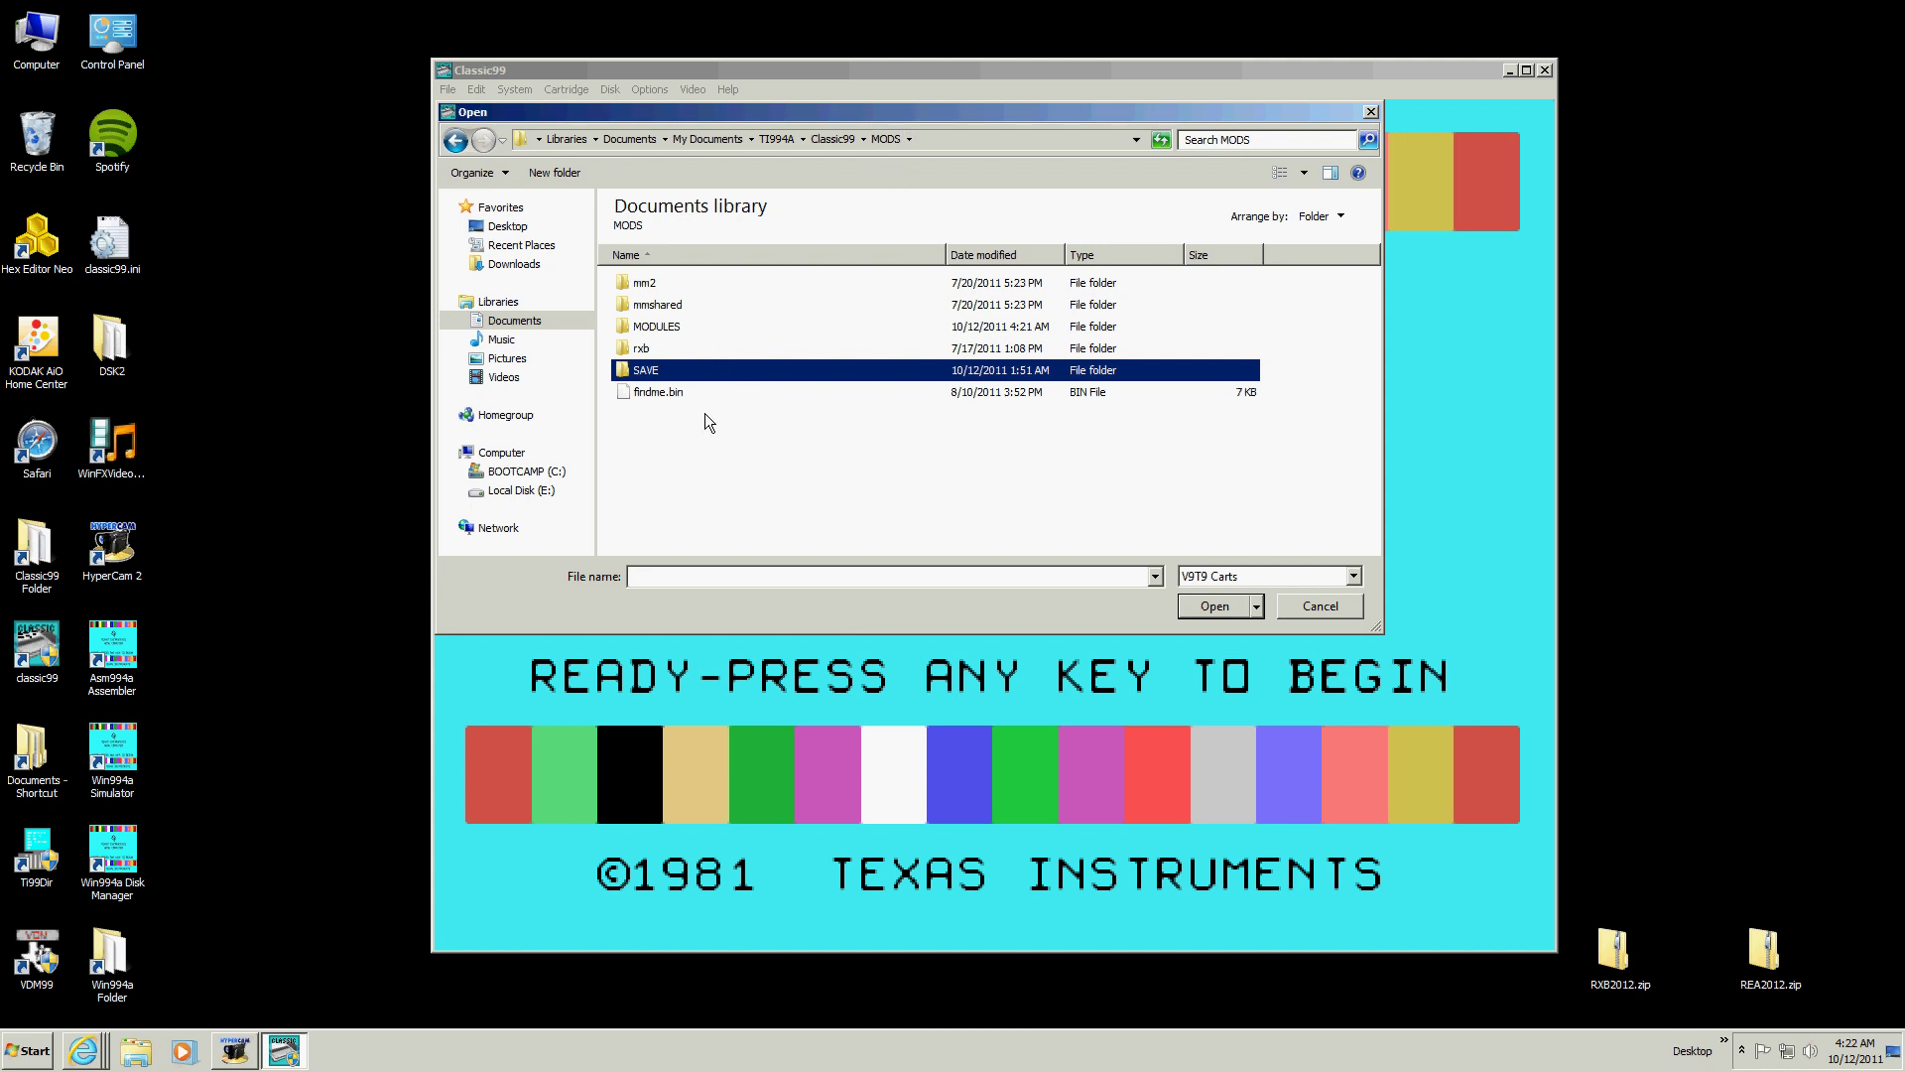
pyautogui.click(659, 325)
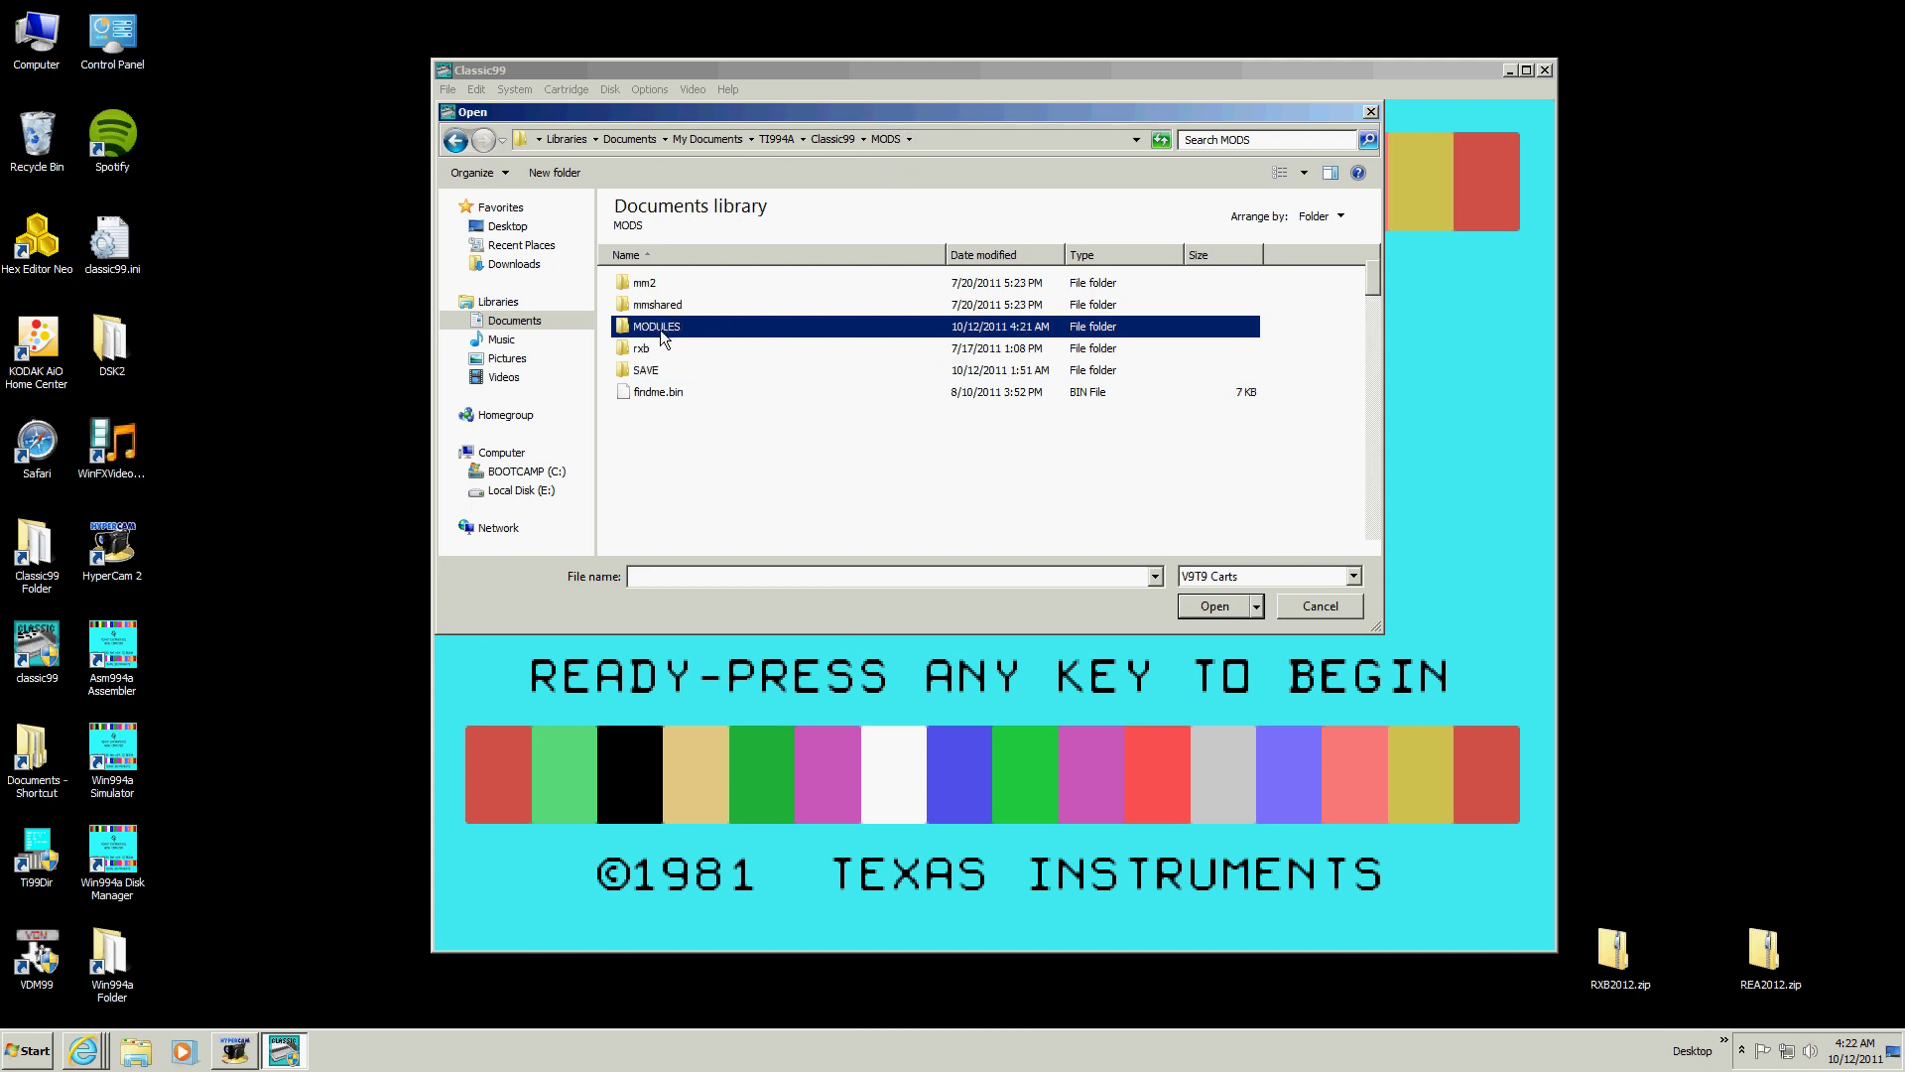
pyautogui.press('Escape')
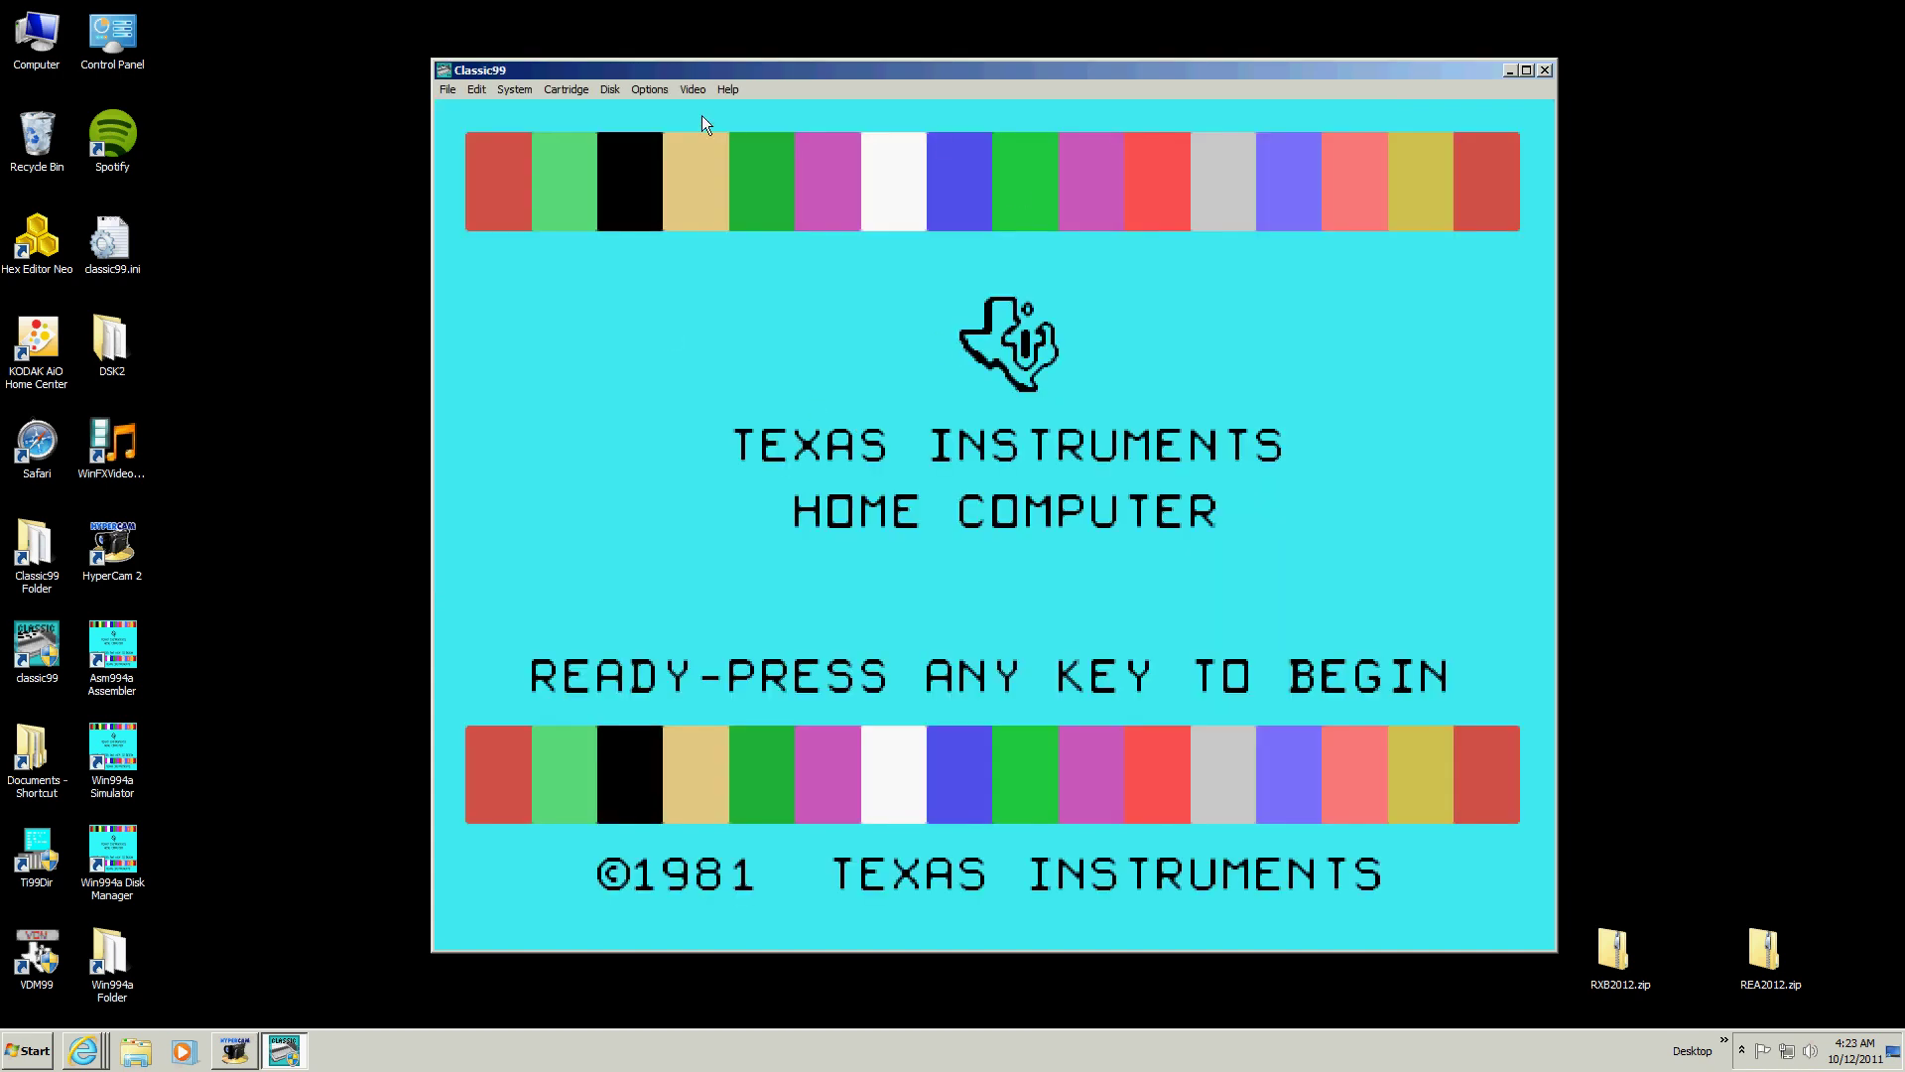
# Load RXBC.Bin from the MODULES folder as a user cartridge, and continue to the program selection before closing the emulator
pyautogui.click(563, 90)
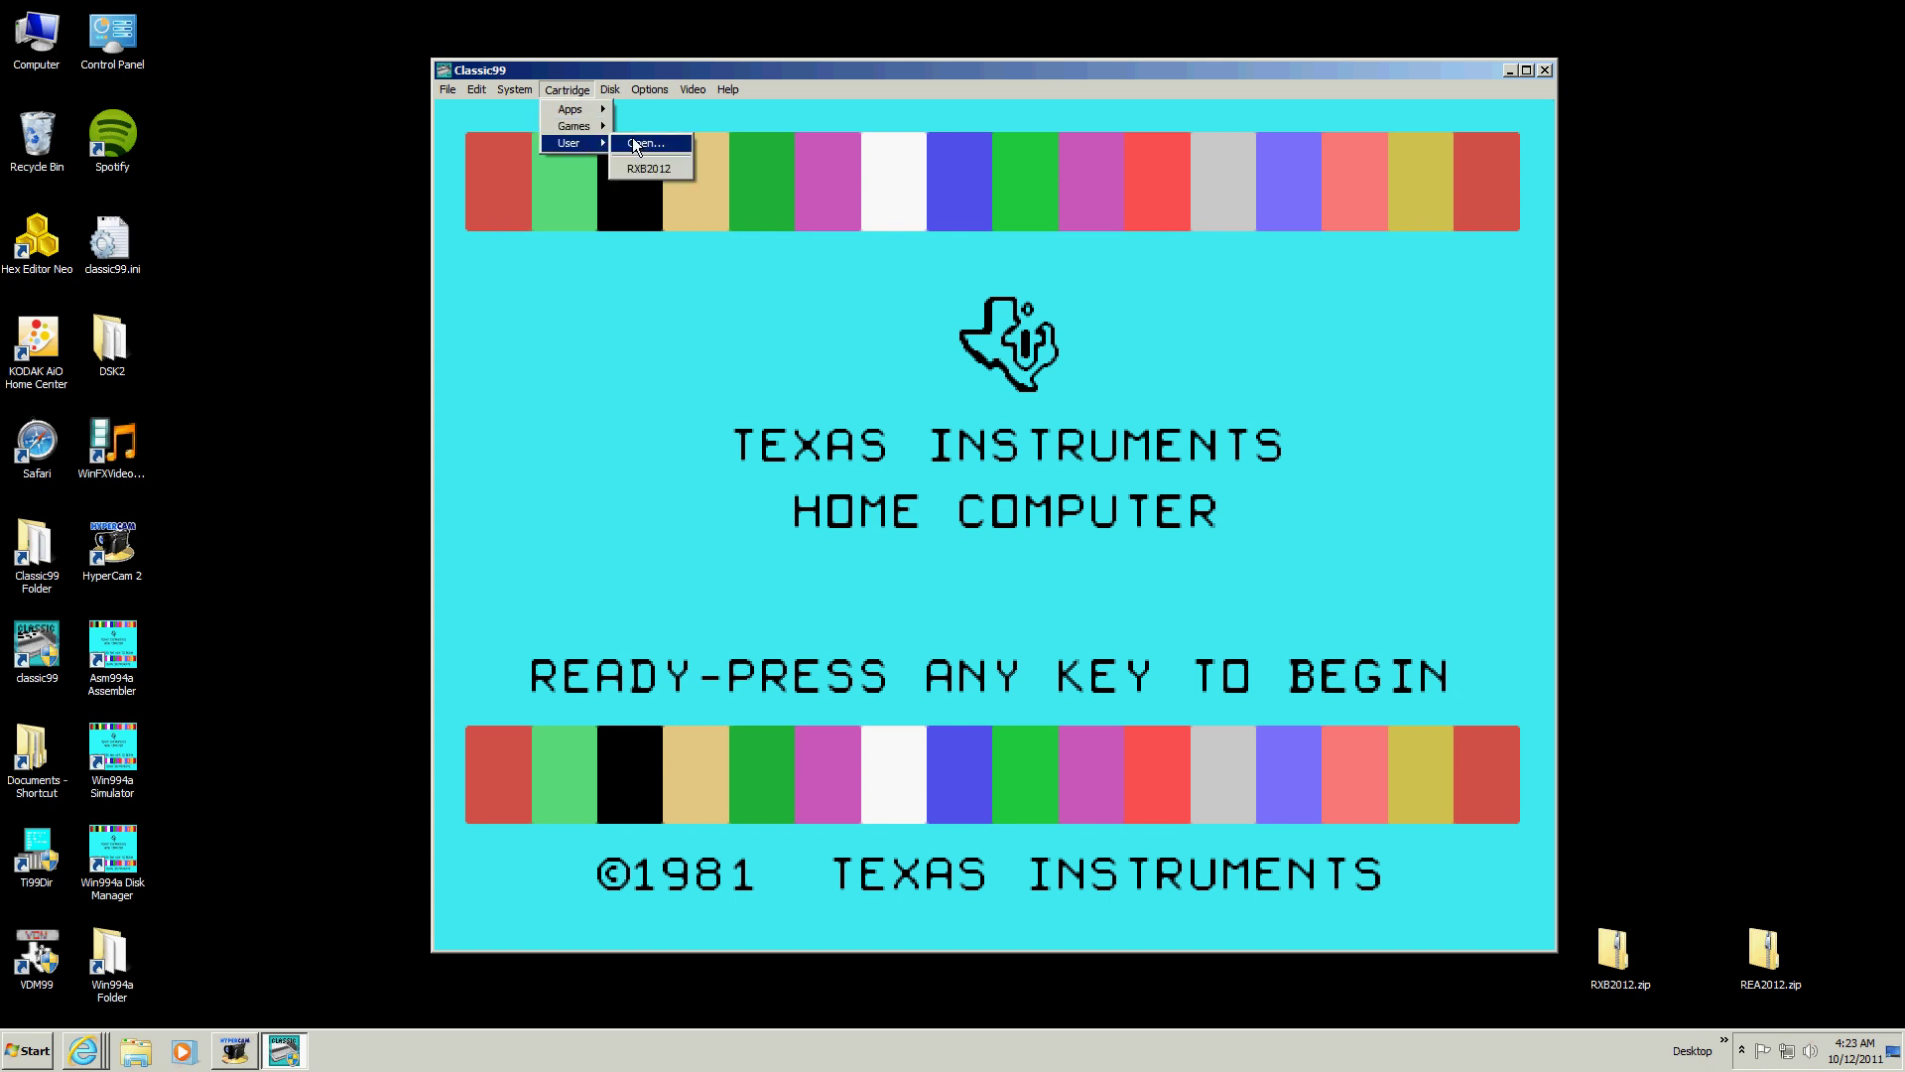
pyautogui.click(641, 140)
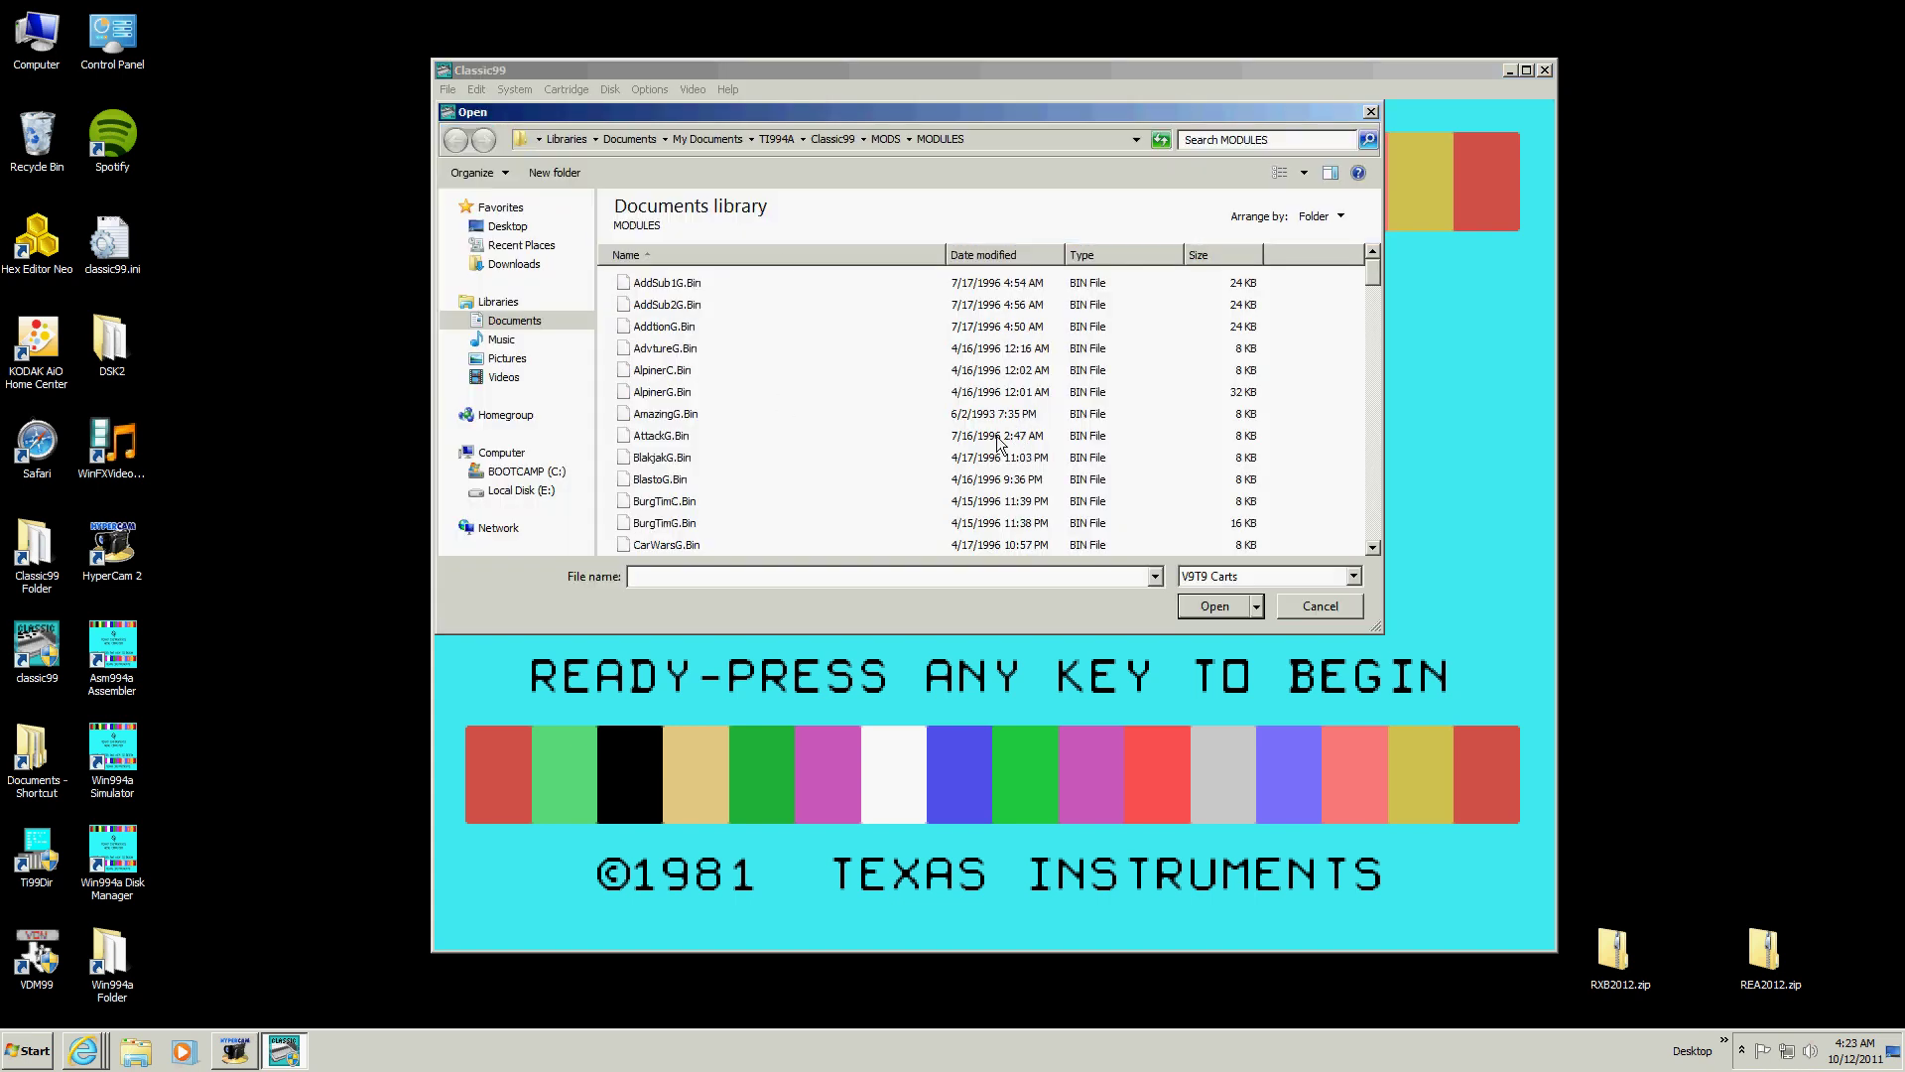
pyautogui.moveTo(1372, 284); pyautogui.dragTo(1365, 453)
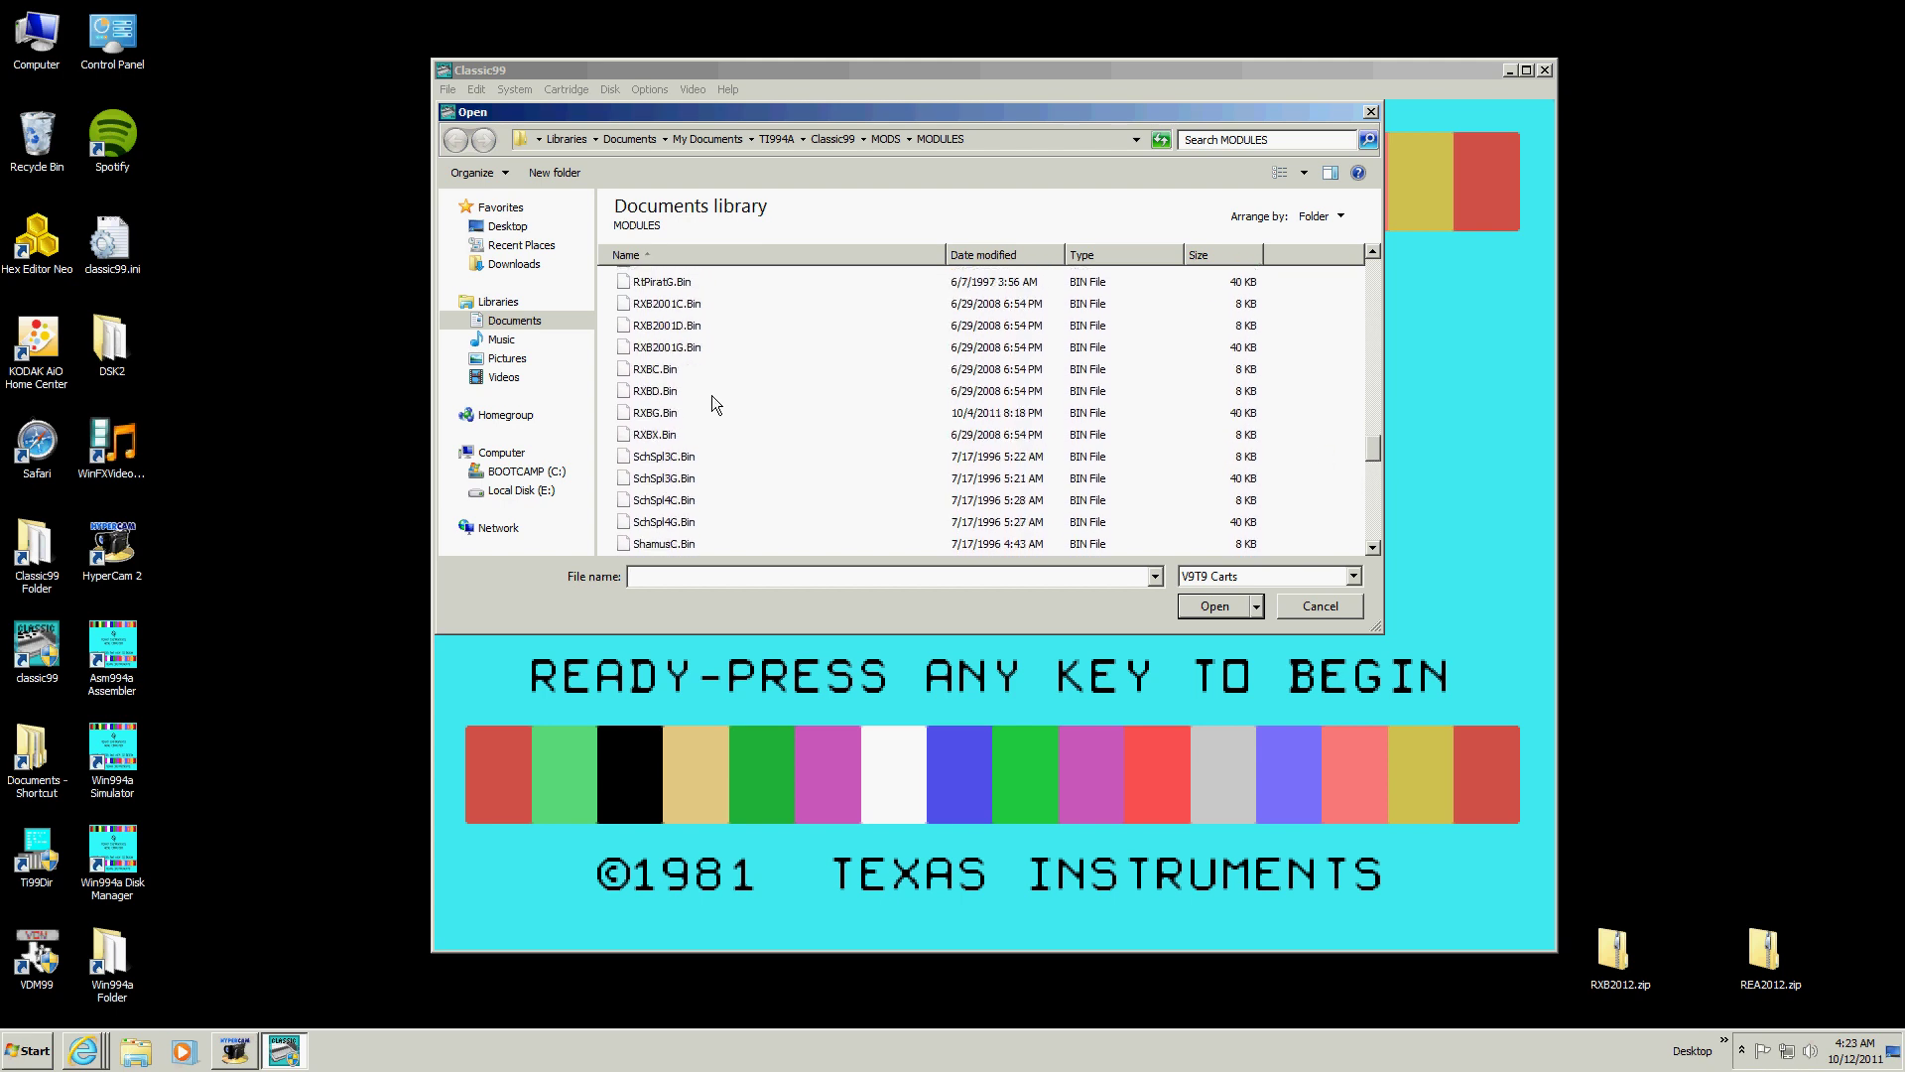
pyautogui.click(648, 369)
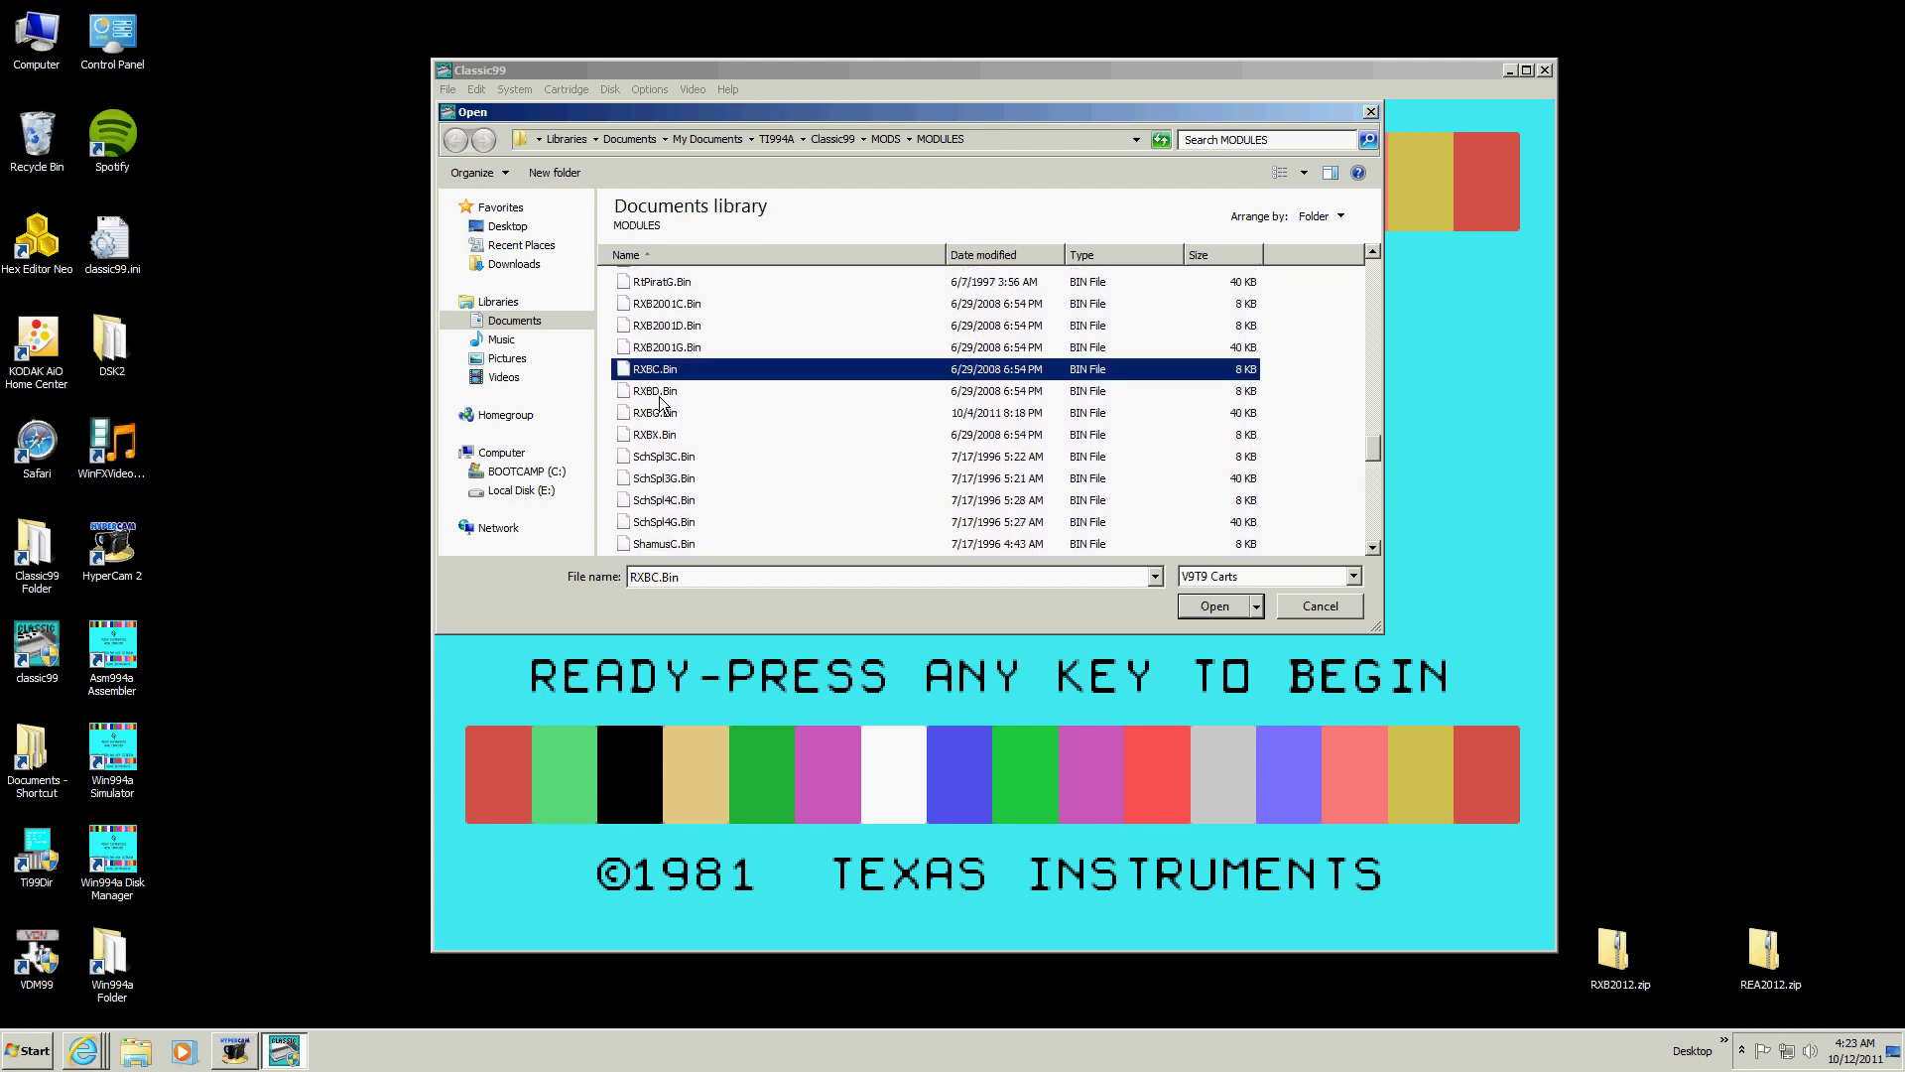
pyautogui.click(1215, 606)
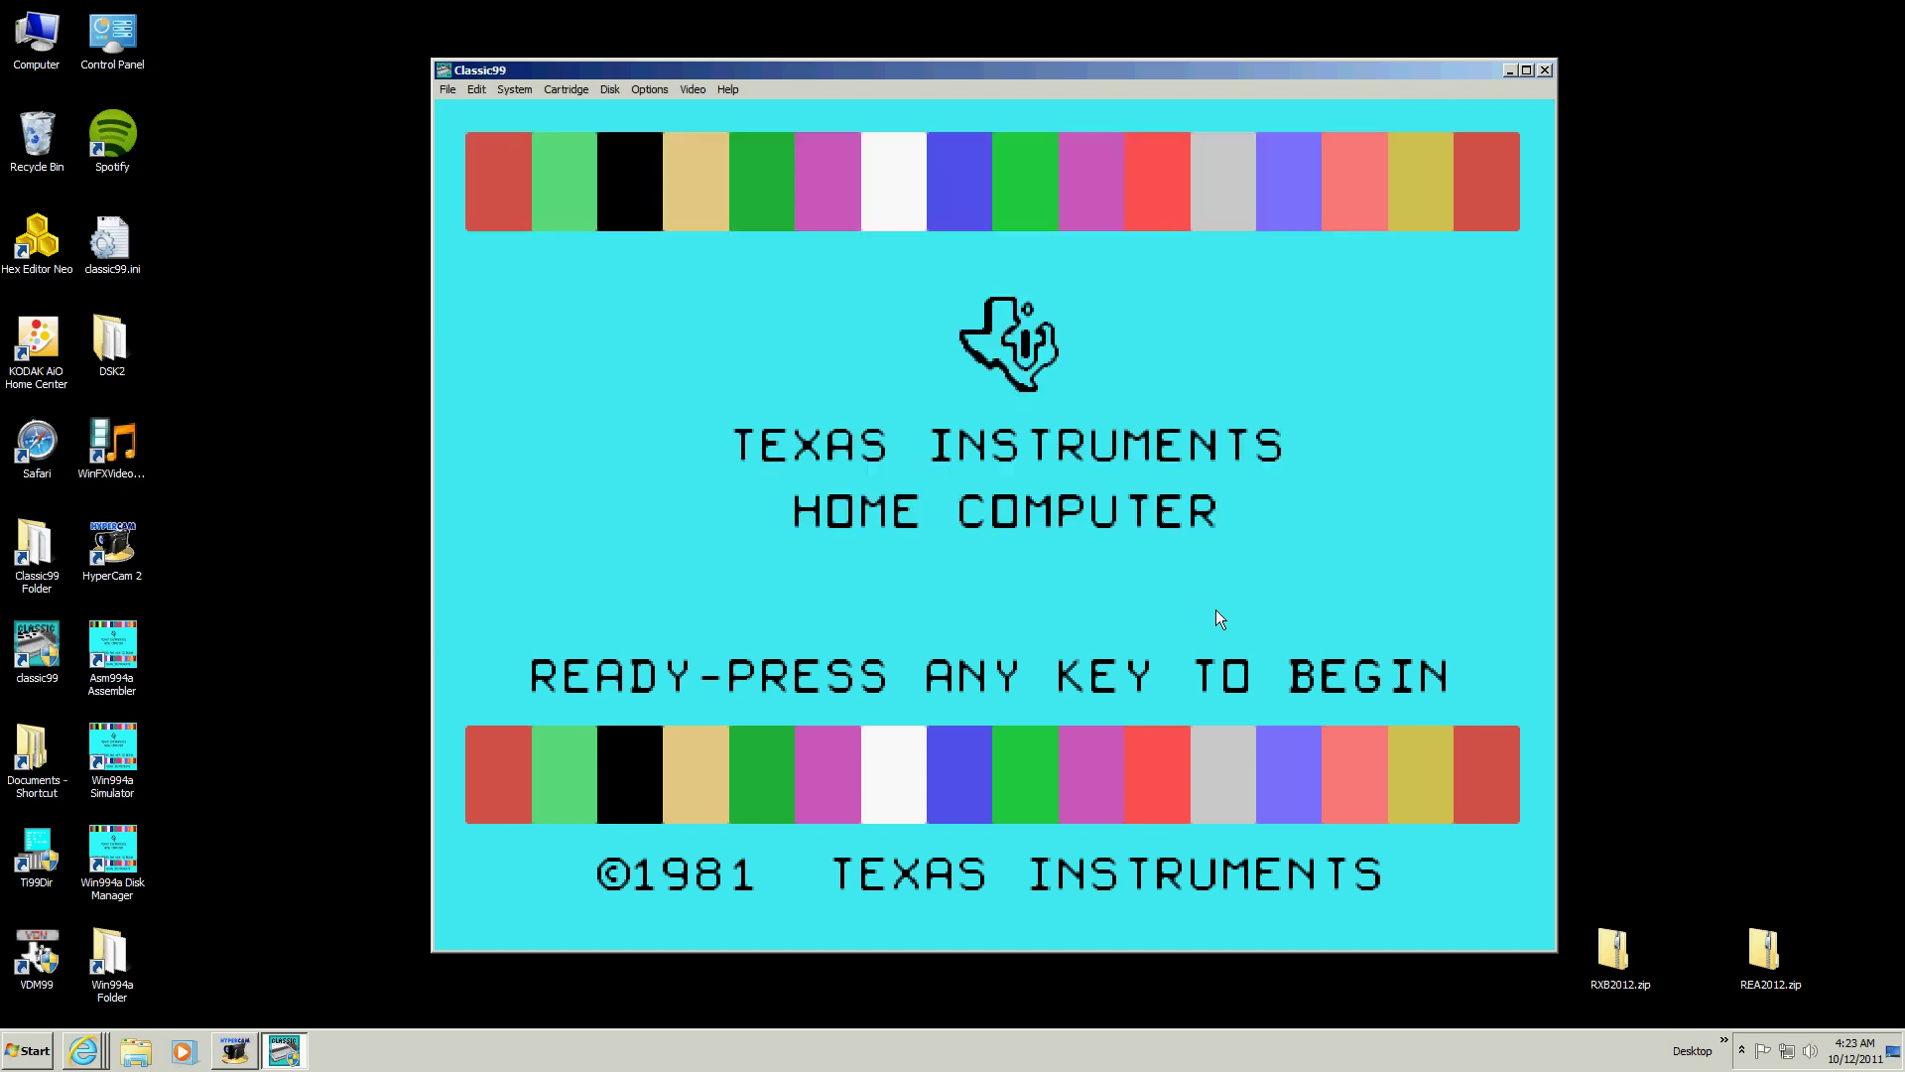
pyautogui.press('space')
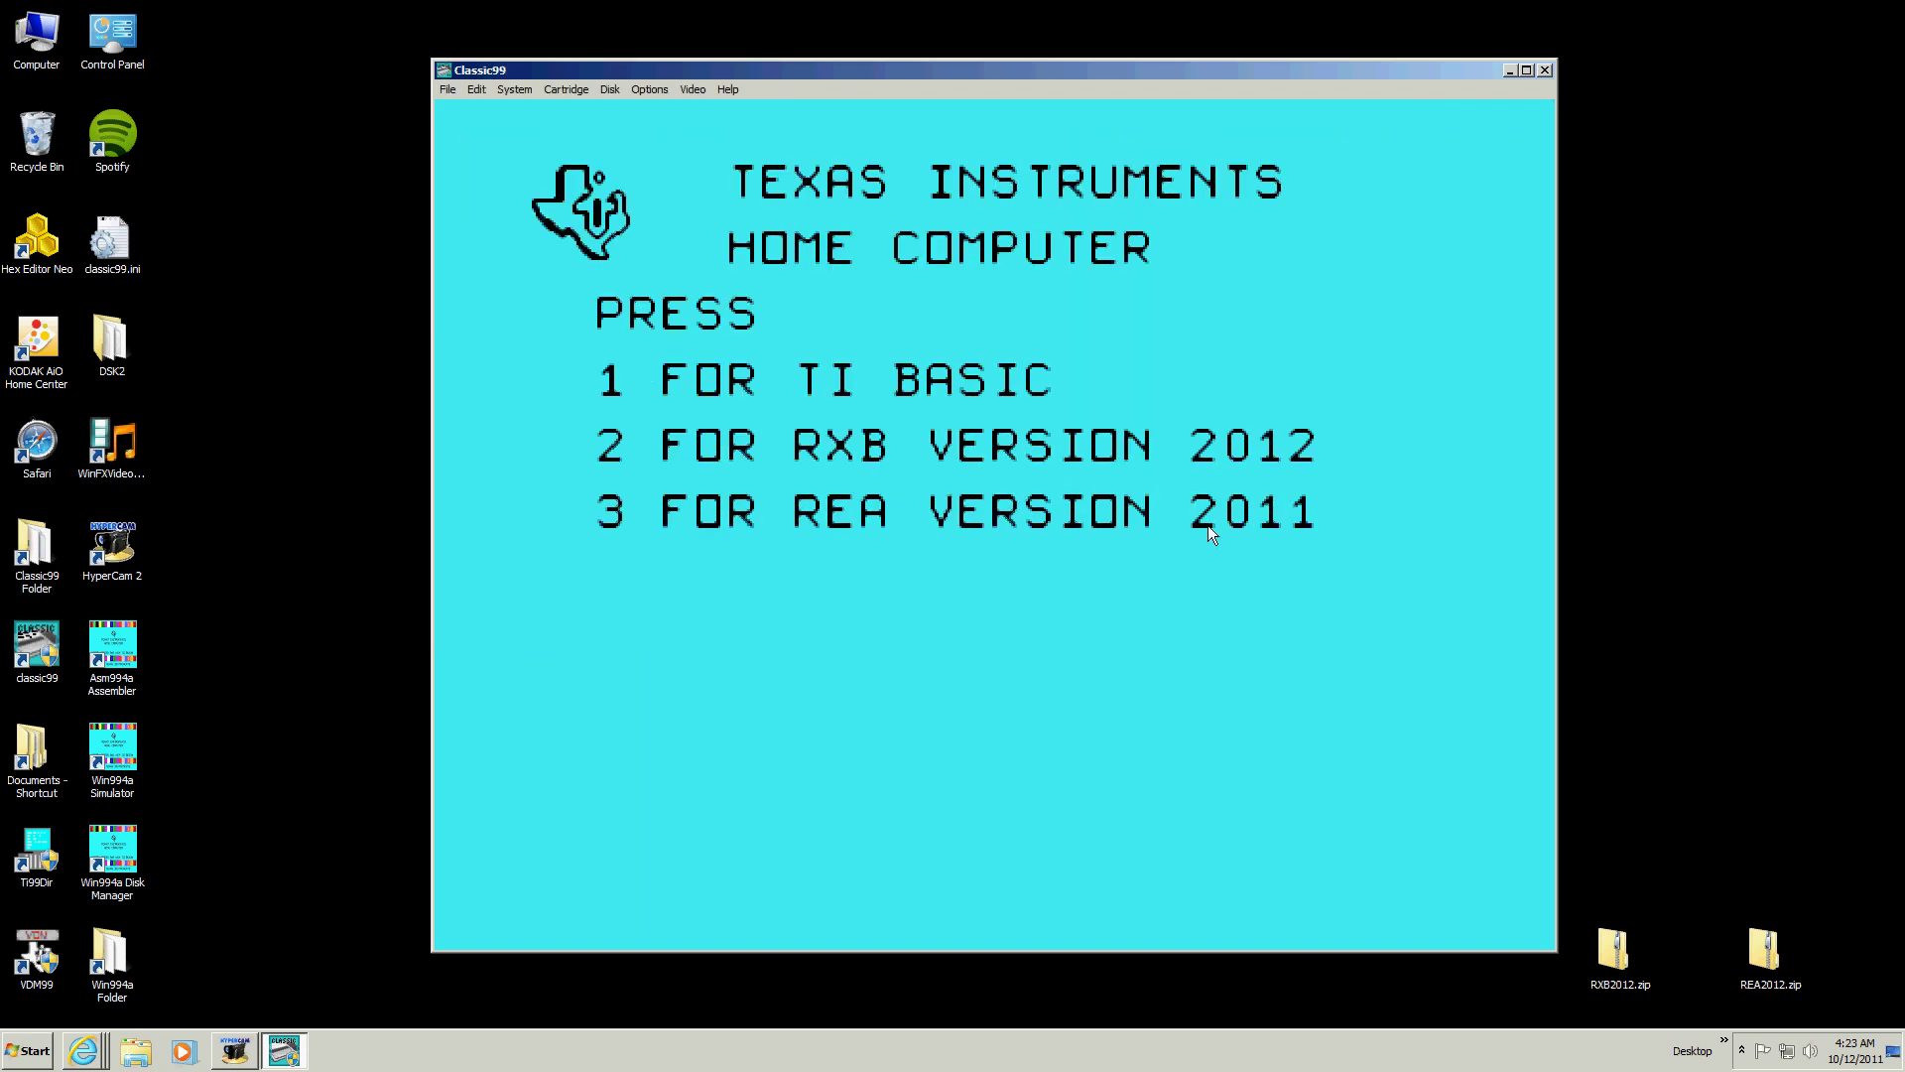
pyautogui.click(1545, 69)
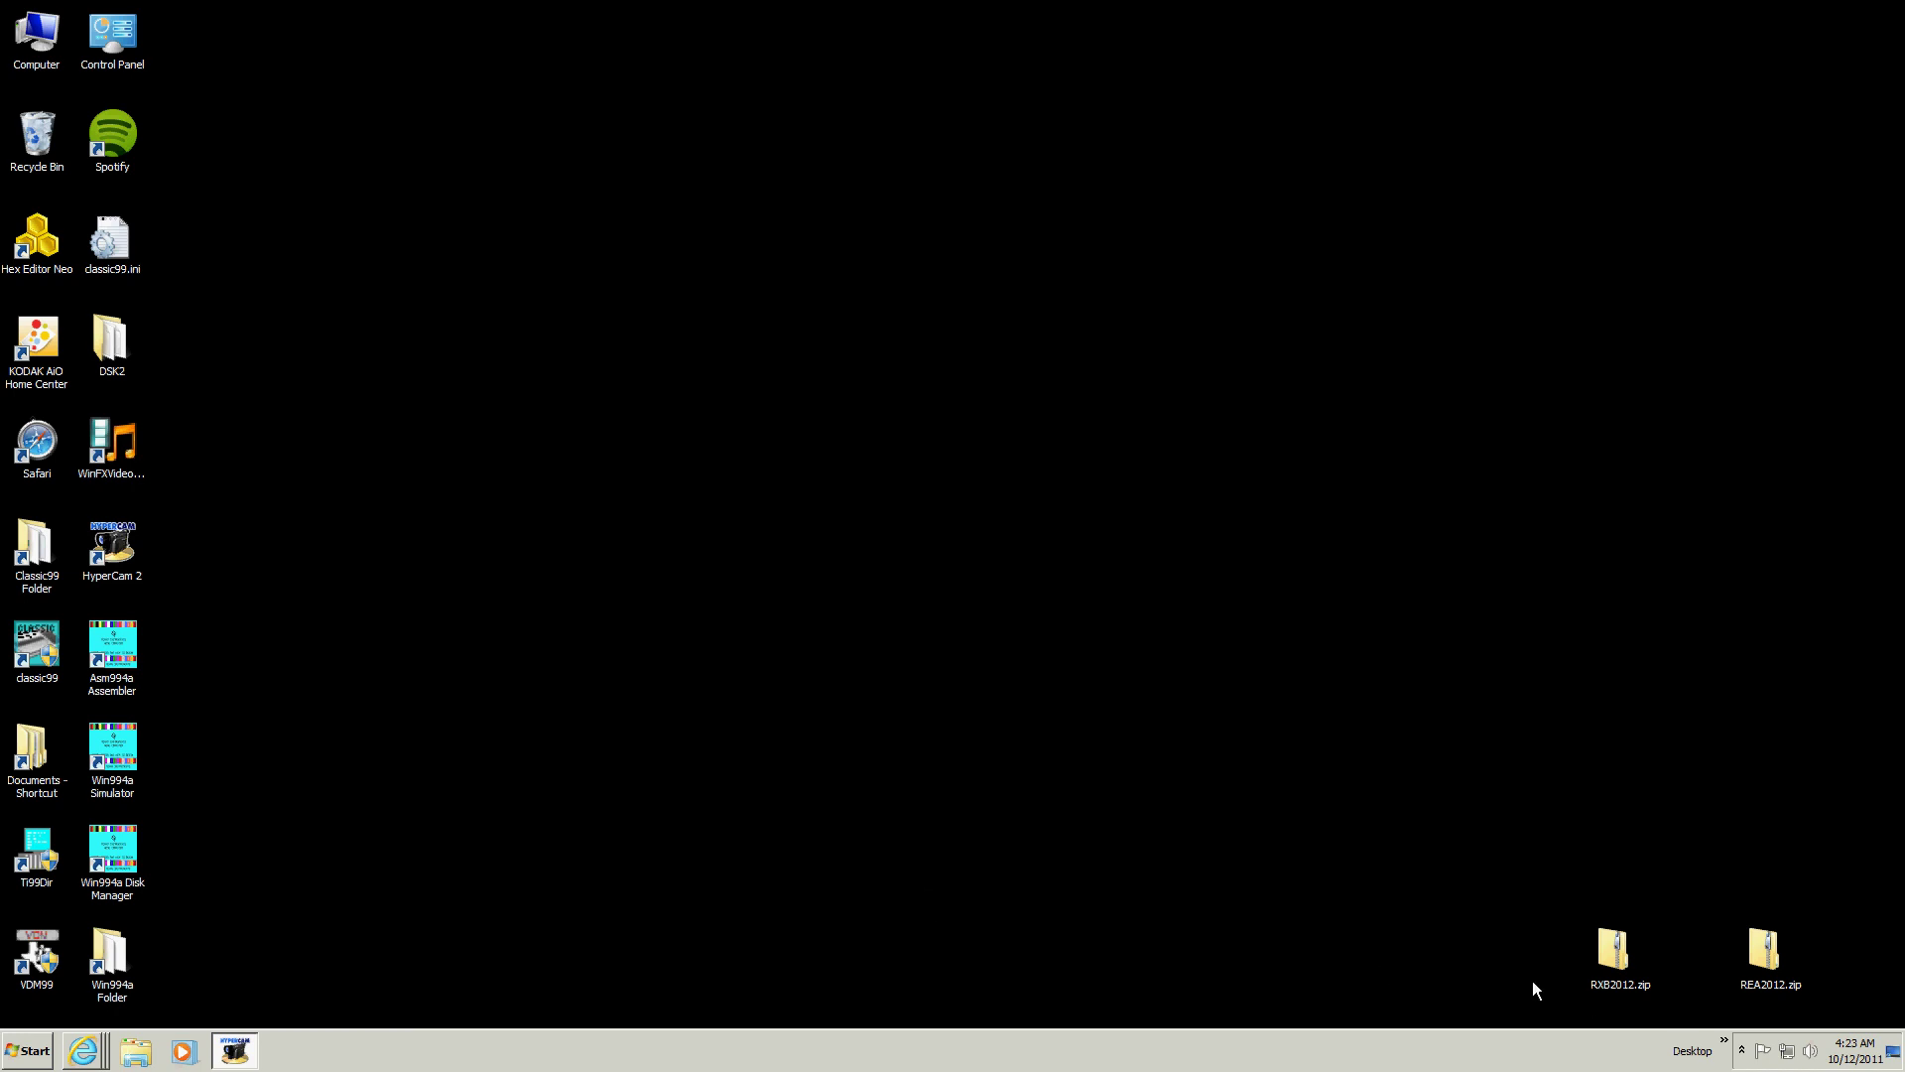
# Copy [ReadmeClassic99].txt, REAG.Bin and REAR.Bin from the REA Classic99 folder inside REA2012.zip to the desktop
pyautogui.click(1772, 942)
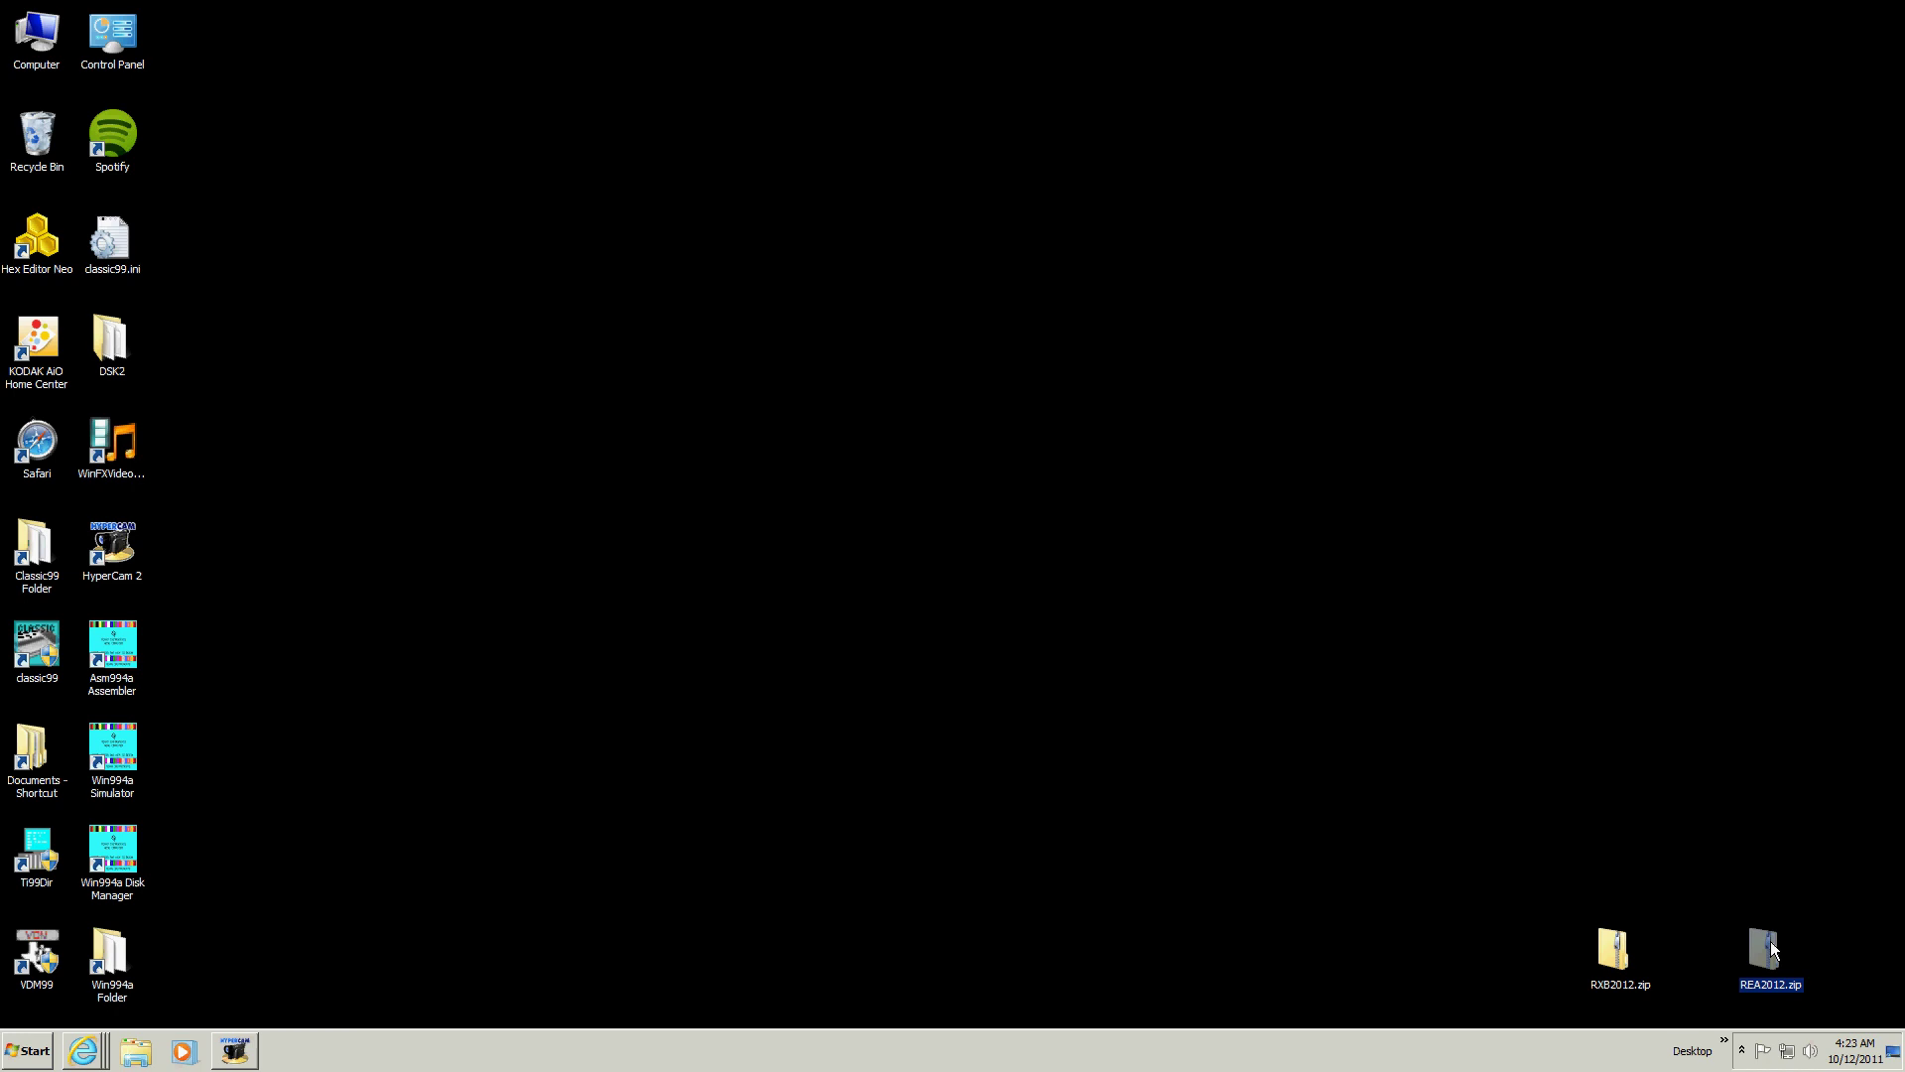
pyautogui.doubleClick(1776, 945)
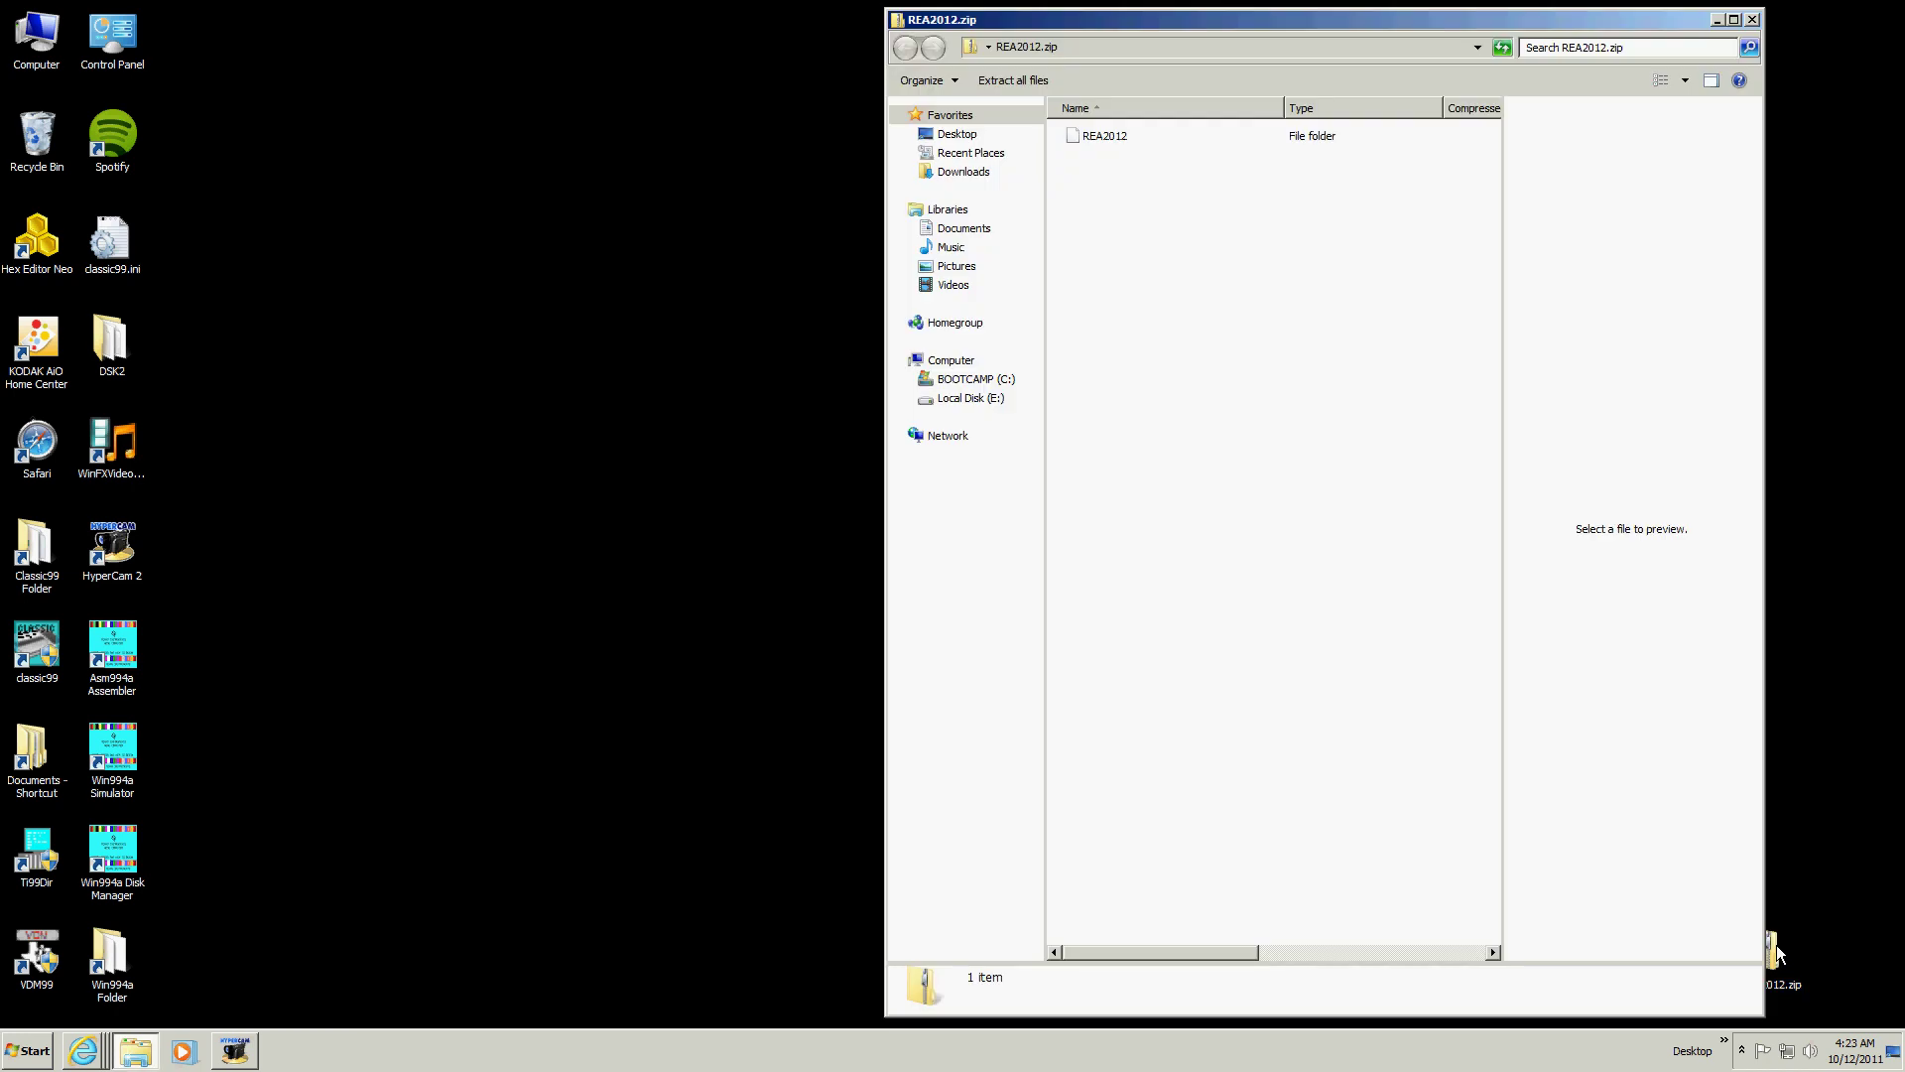
pyautogui.doubleClick(1110, 136)
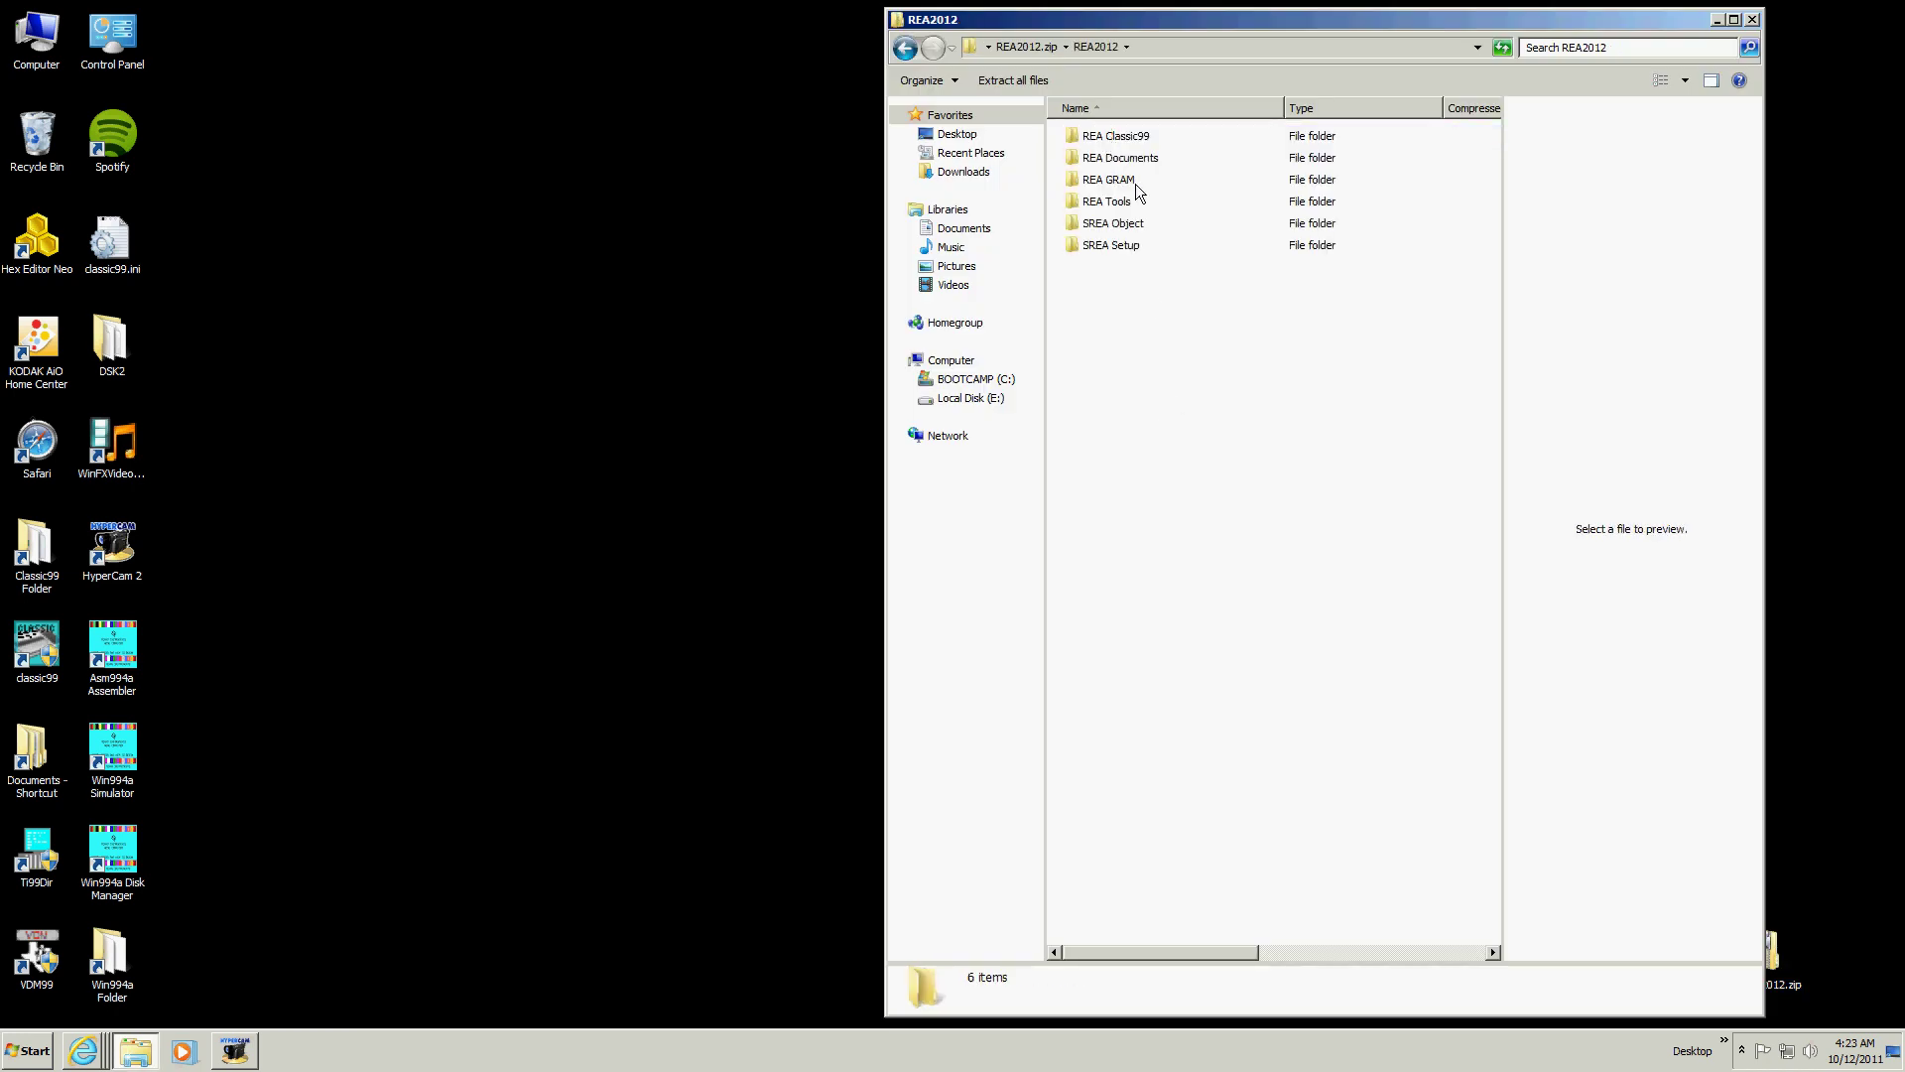
pyautogui.doubleClick(1117, 138)
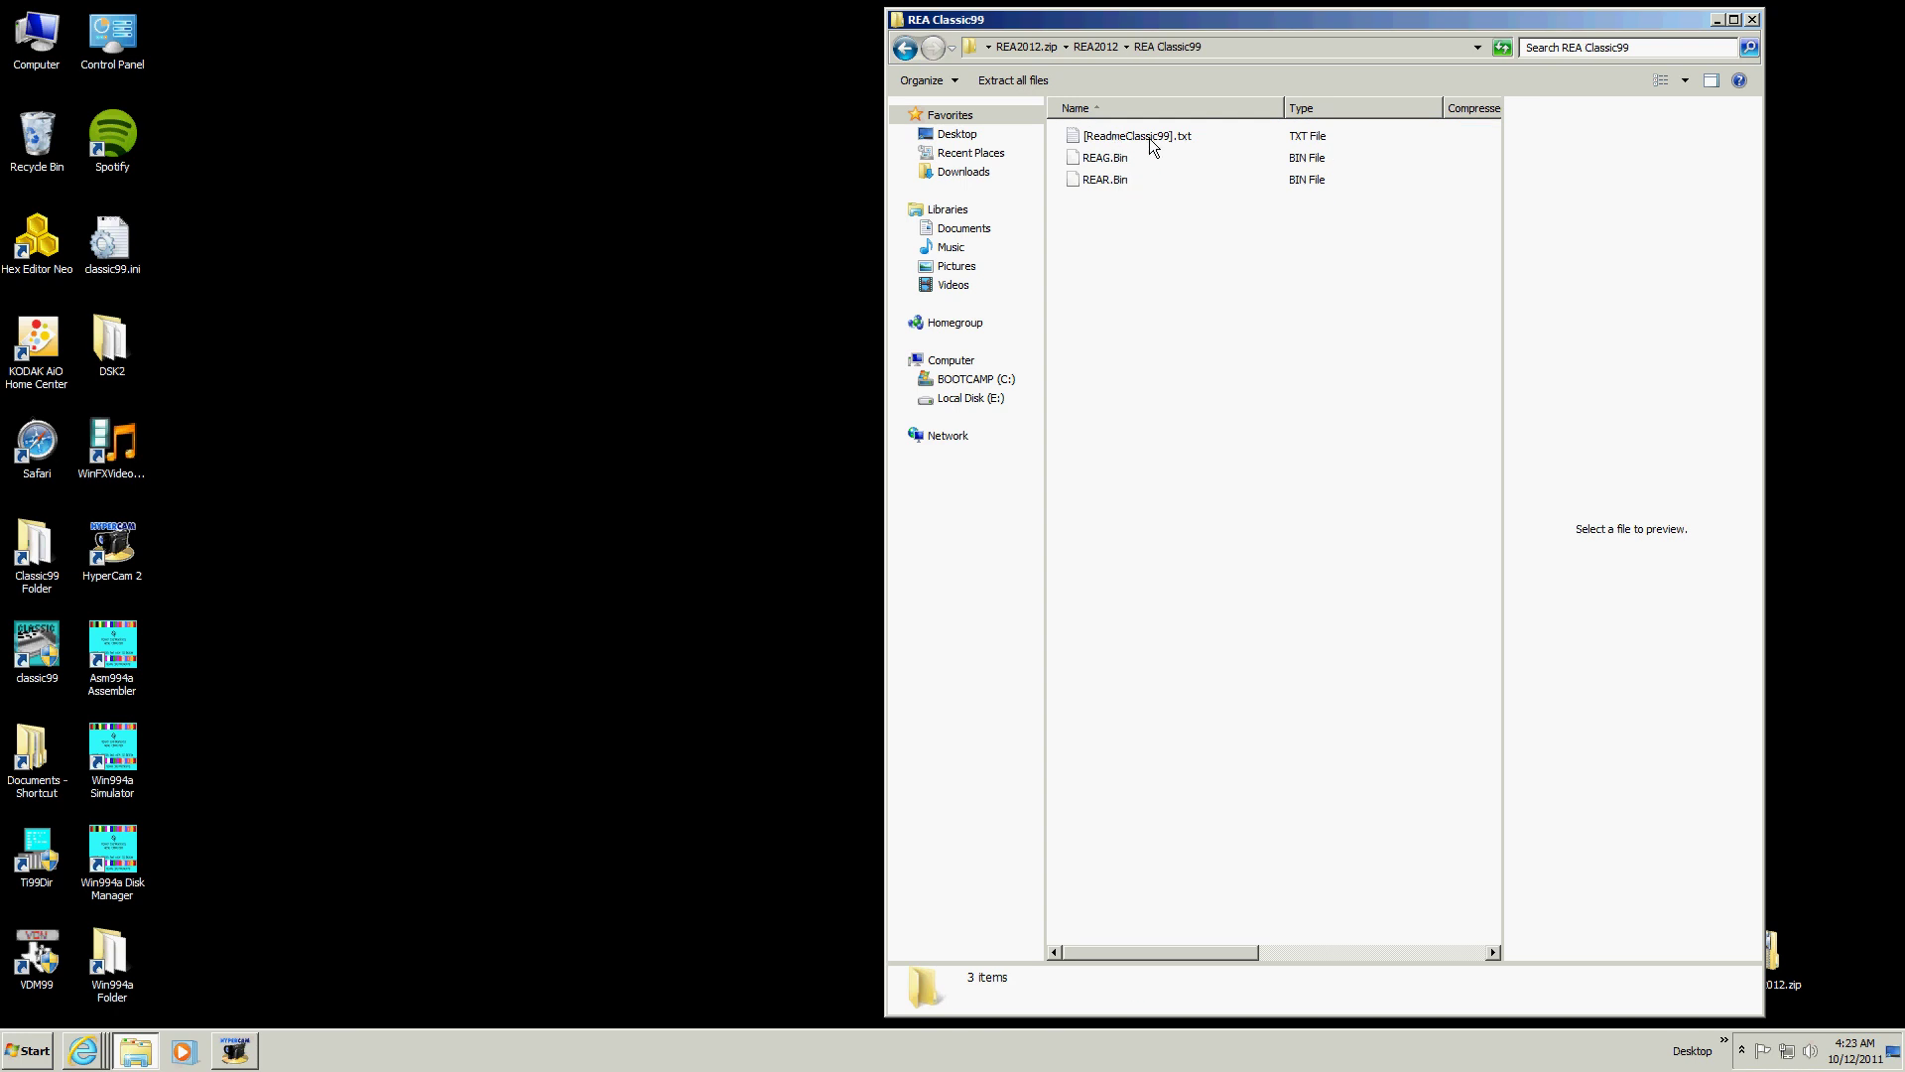
pyautogui.moveTo(1127, 221); pyautogui.dragTo(1104, 154)
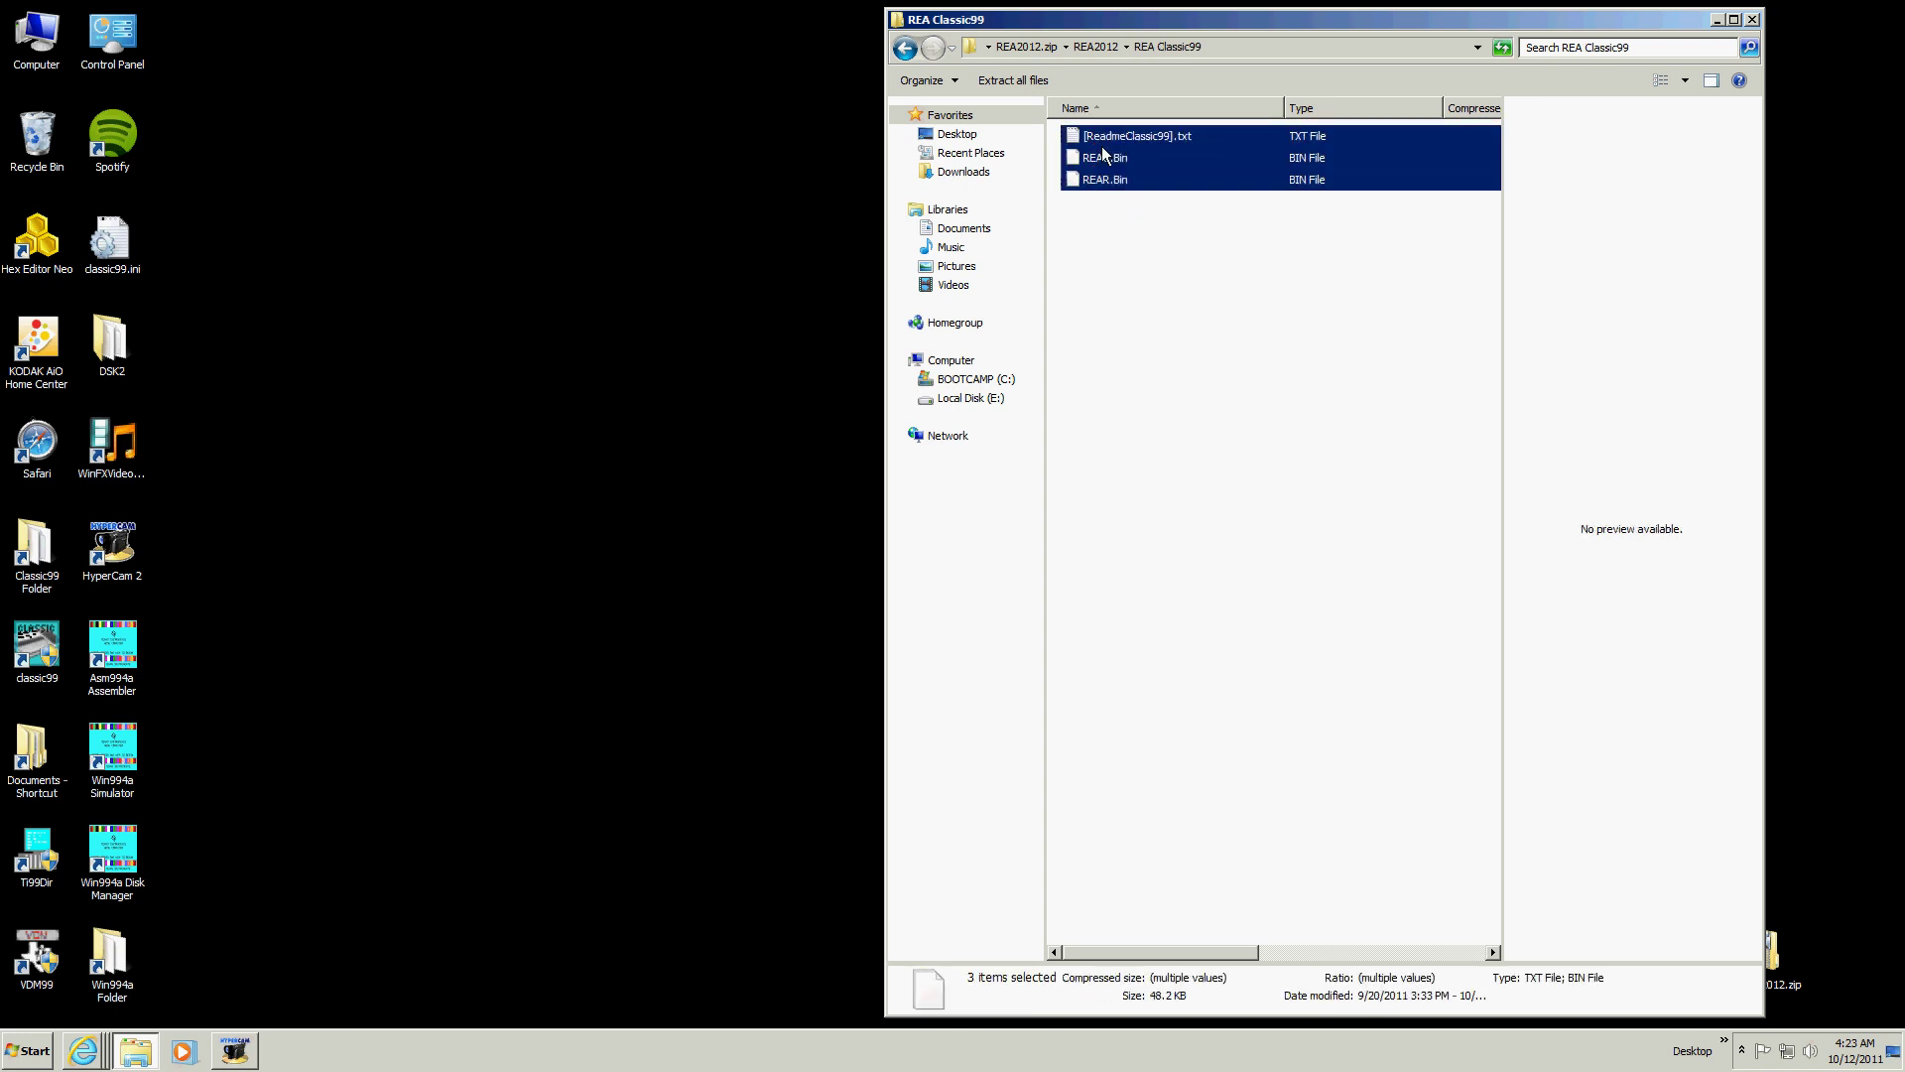
pyautogui.rightClick(1104, 145)
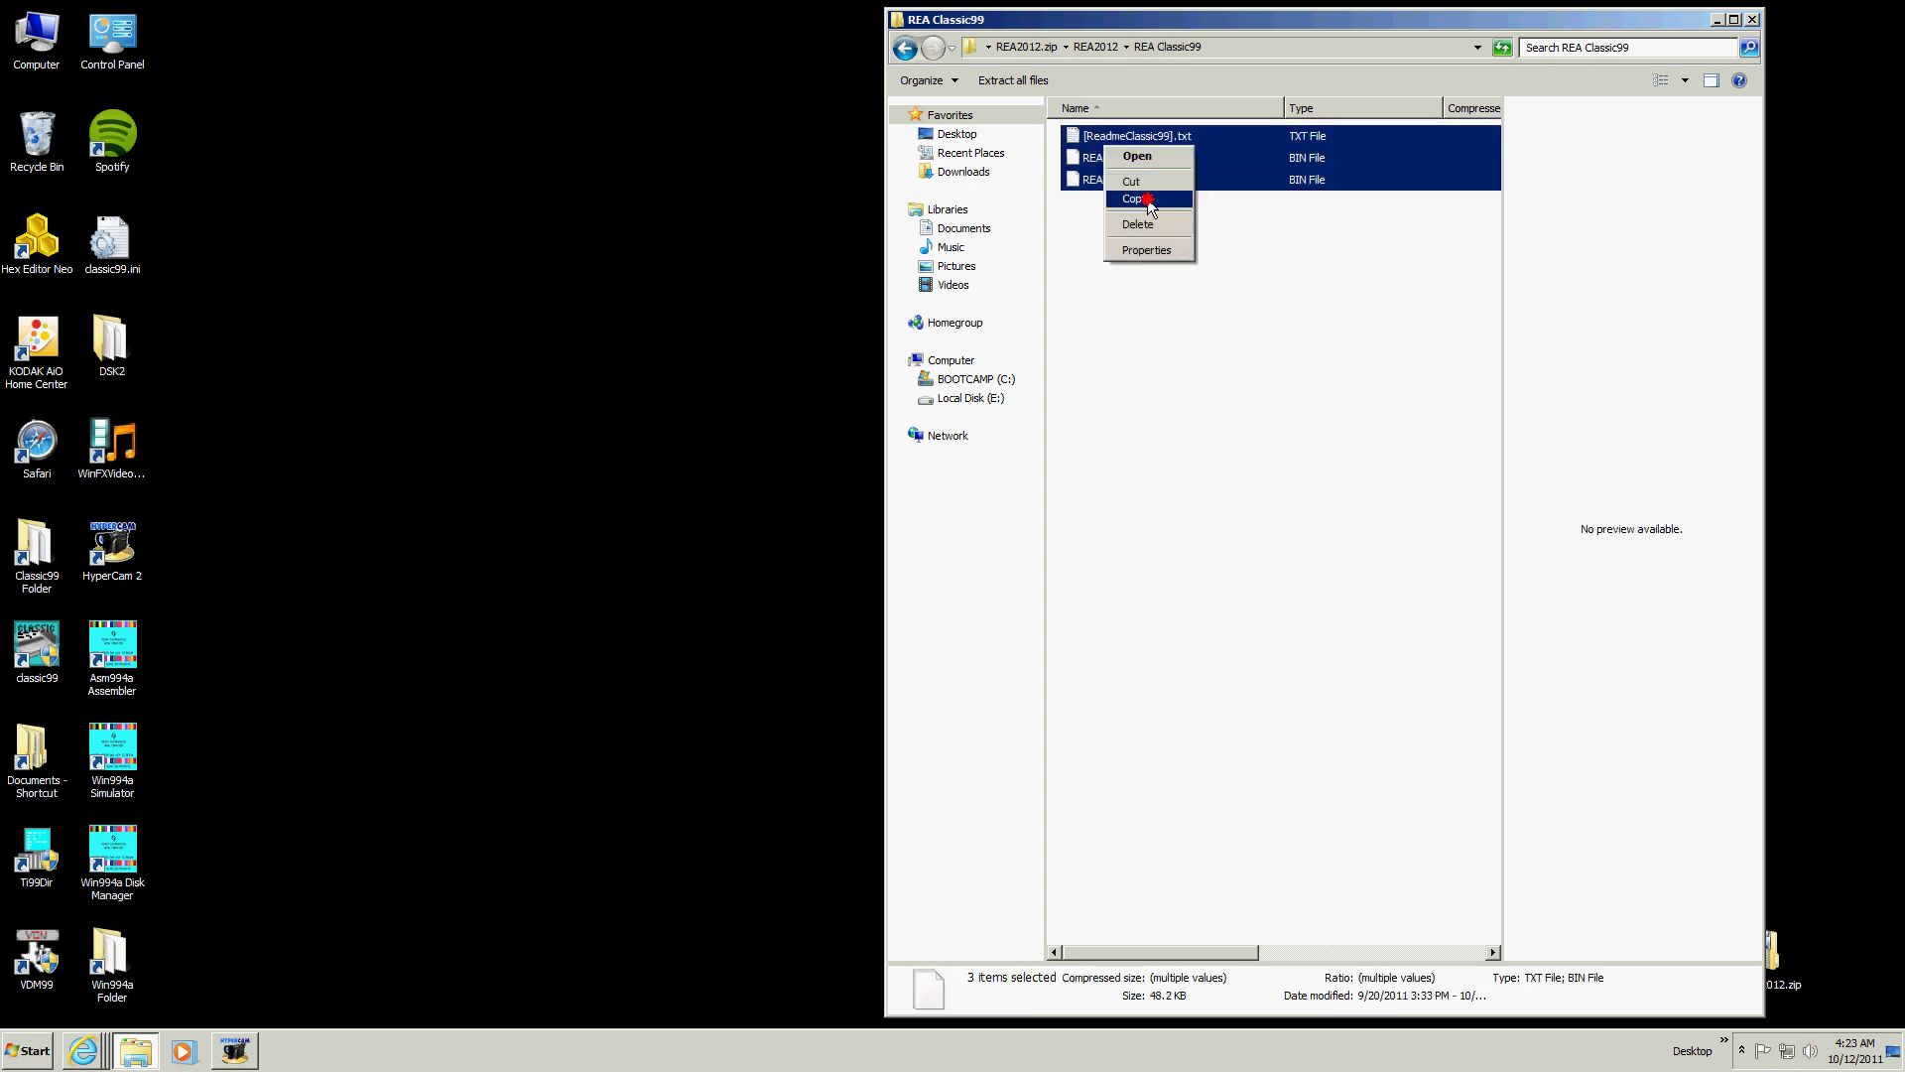
pyautogui.click(1141, 183)
pyautogui.rightClick(478, 201)
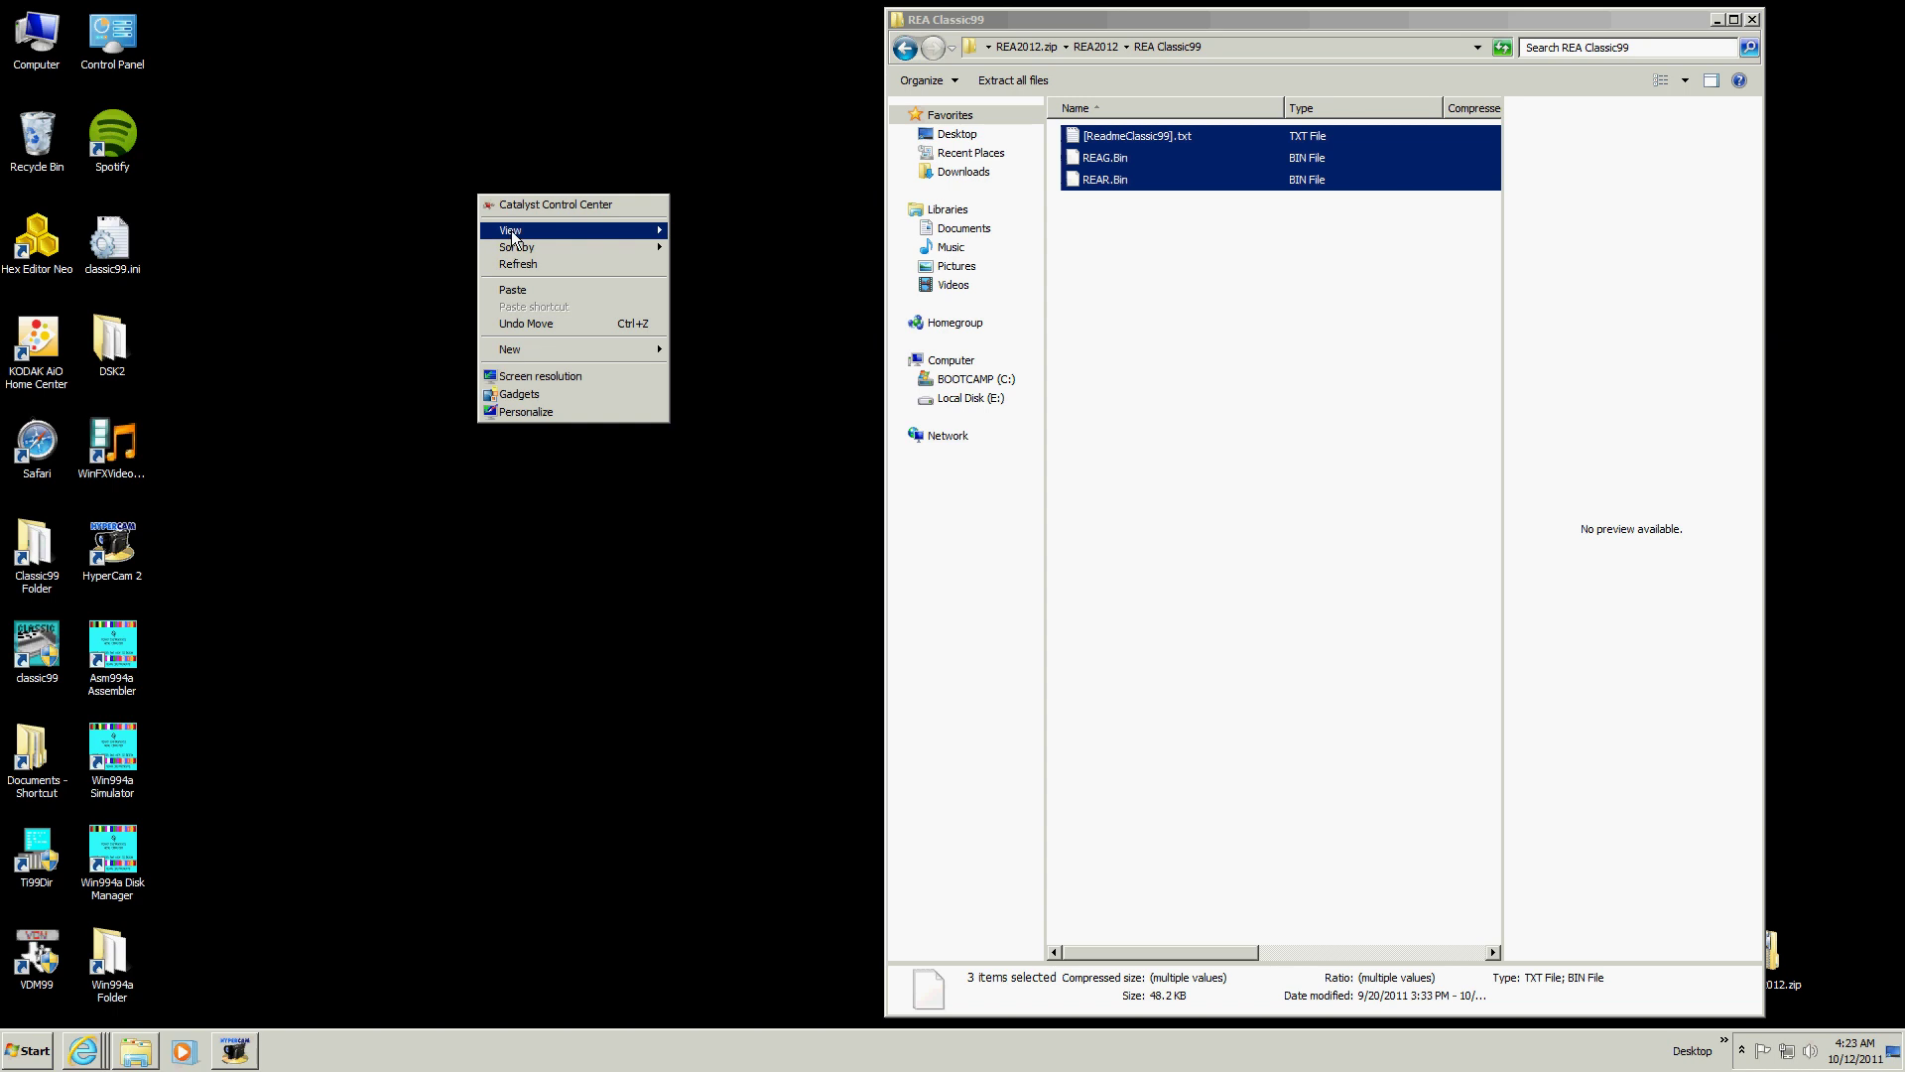
pyautogui.click(539, 288)
pyautogui.click(1753, 22)
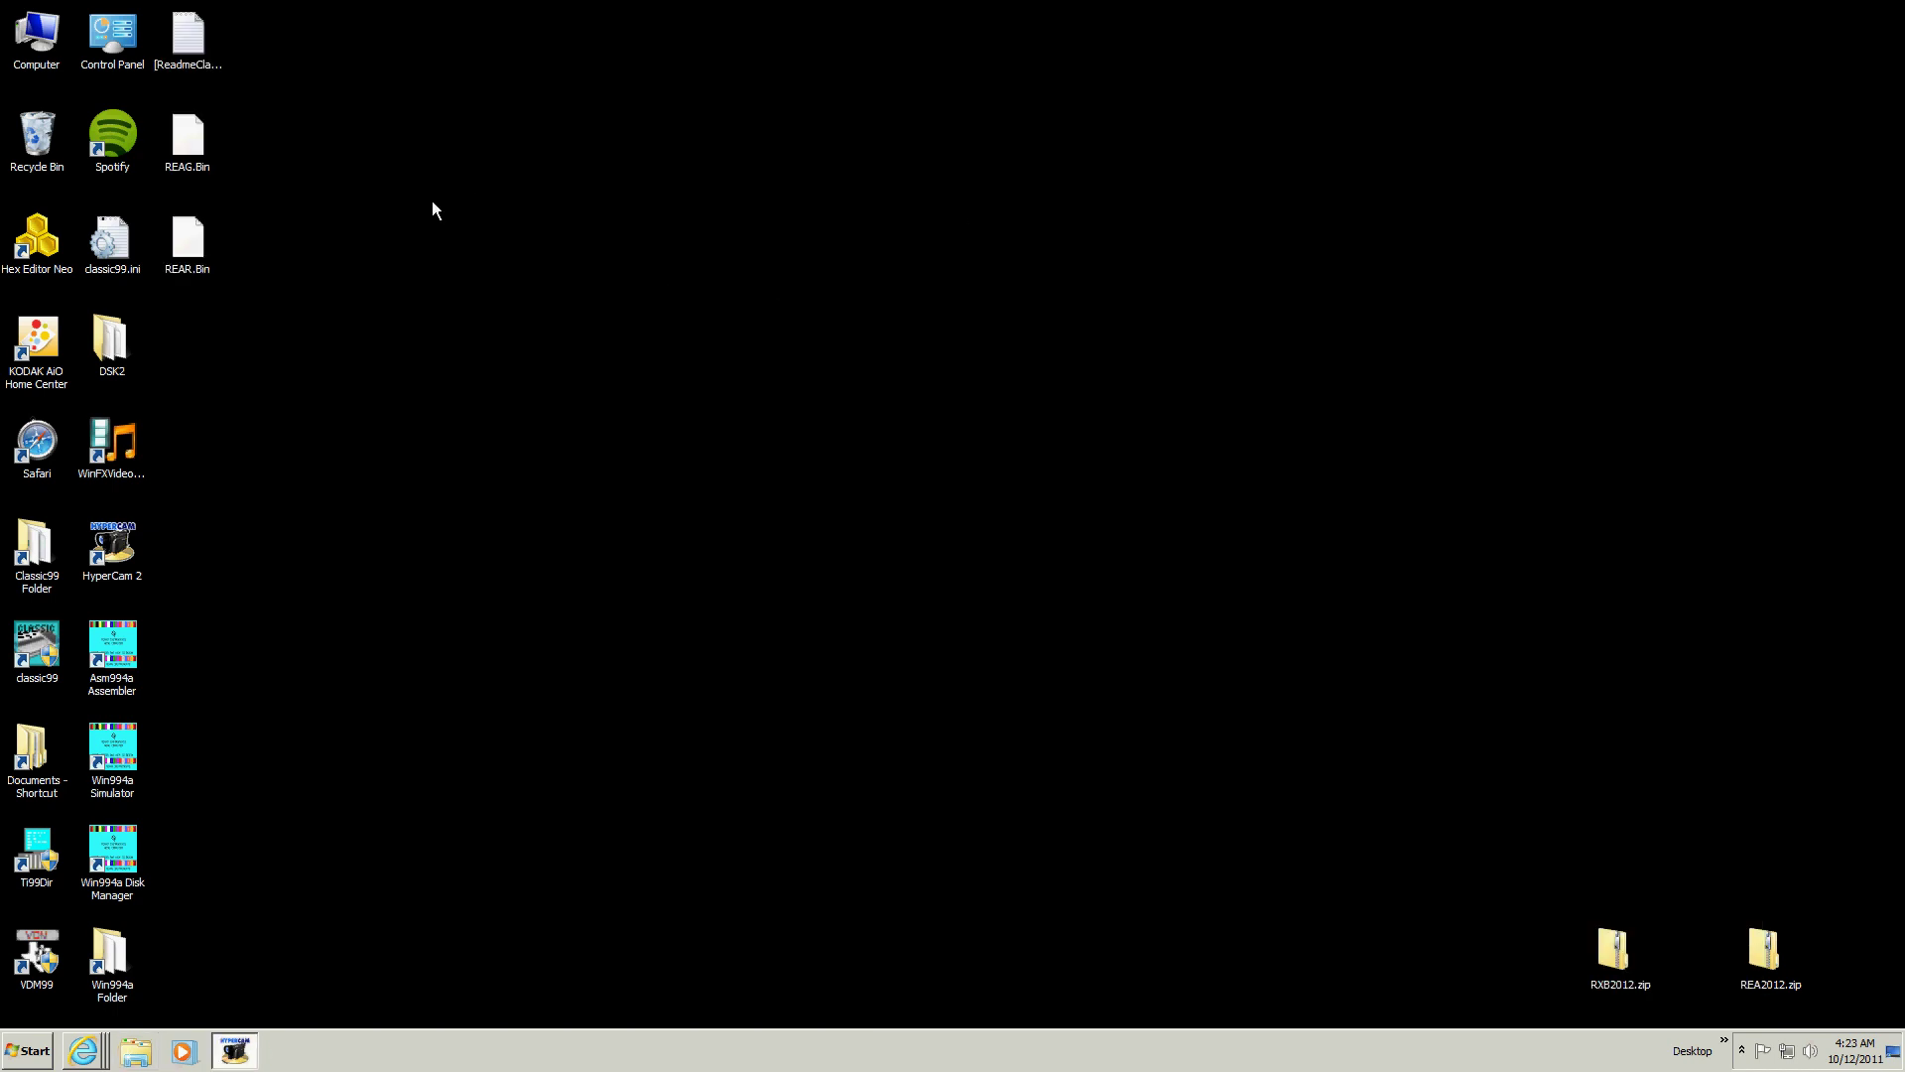
# Read the REAG.Bin and REAR.Bin descriptions in [ReadmeClassic99].txt using Notepad, and close the file
pyautogui.rightClick(190, 22)
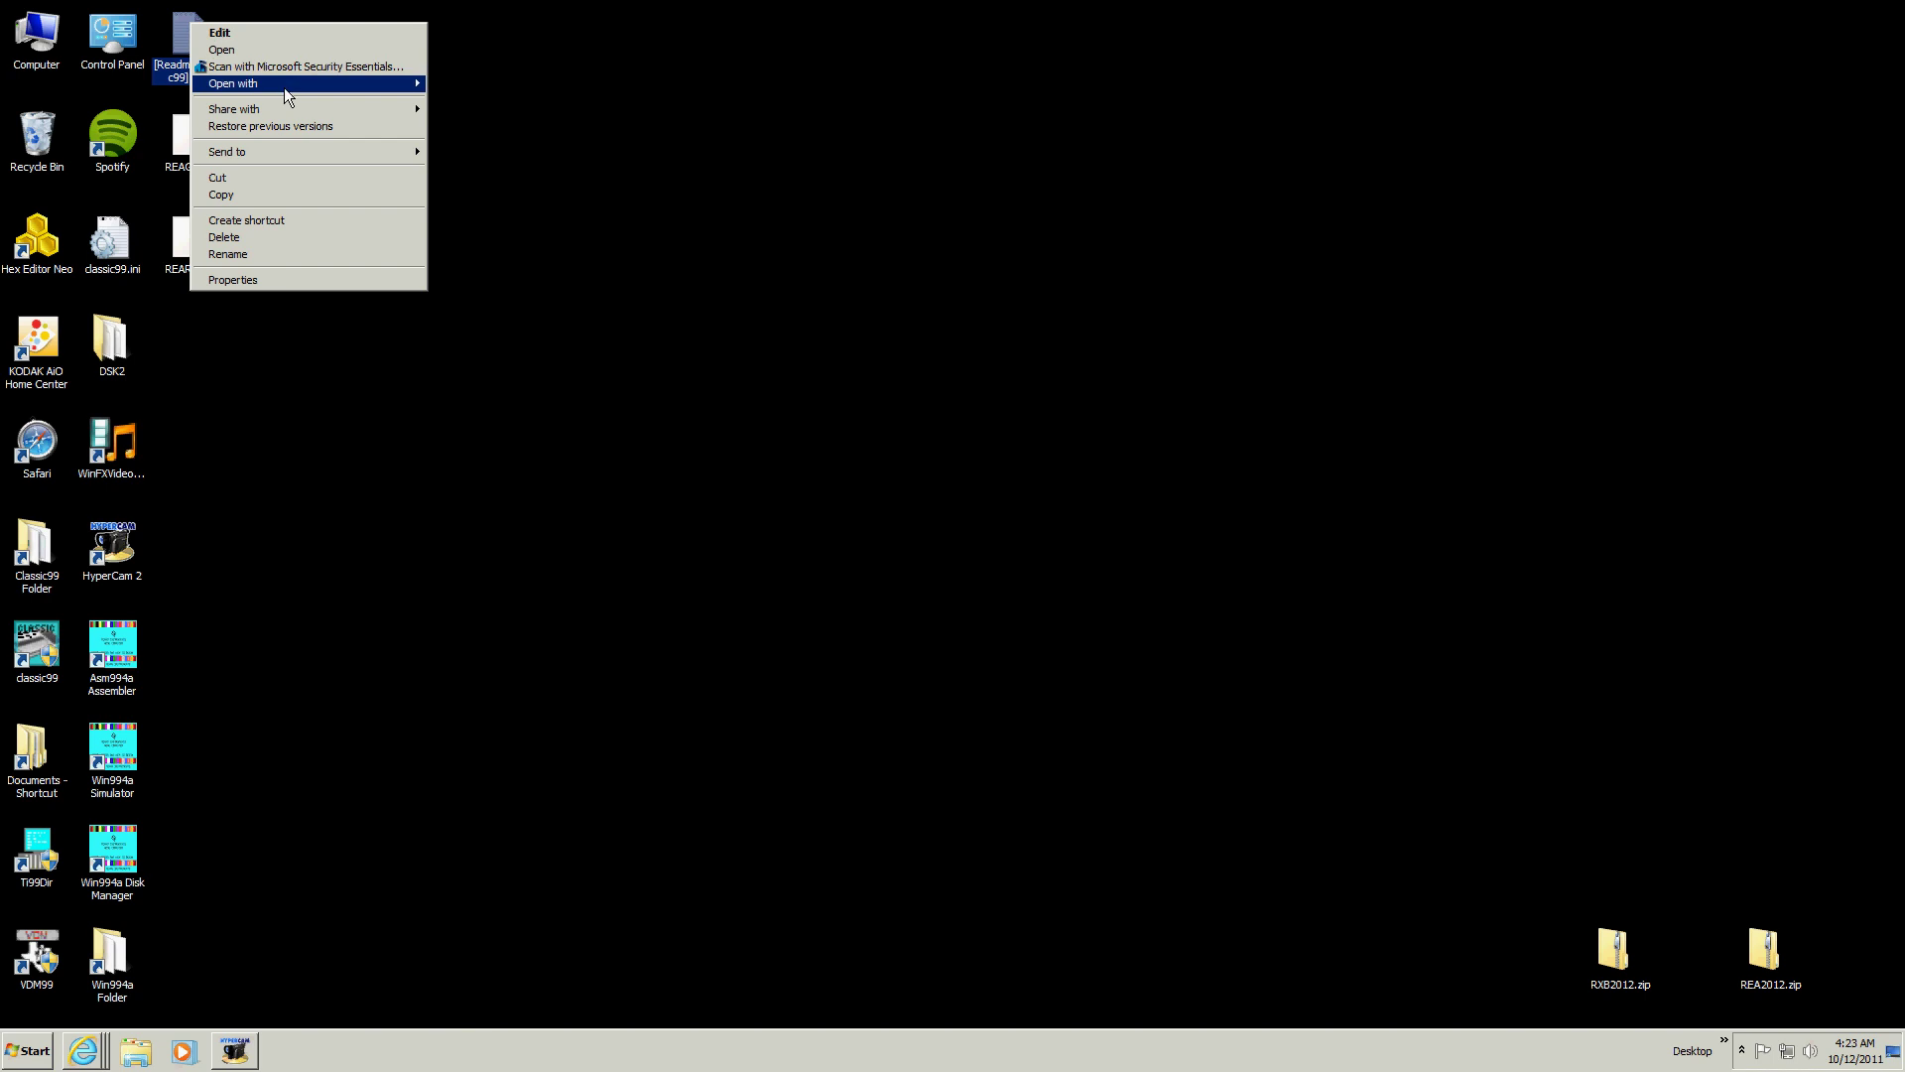
pyautogui.moveTo(349, 83)
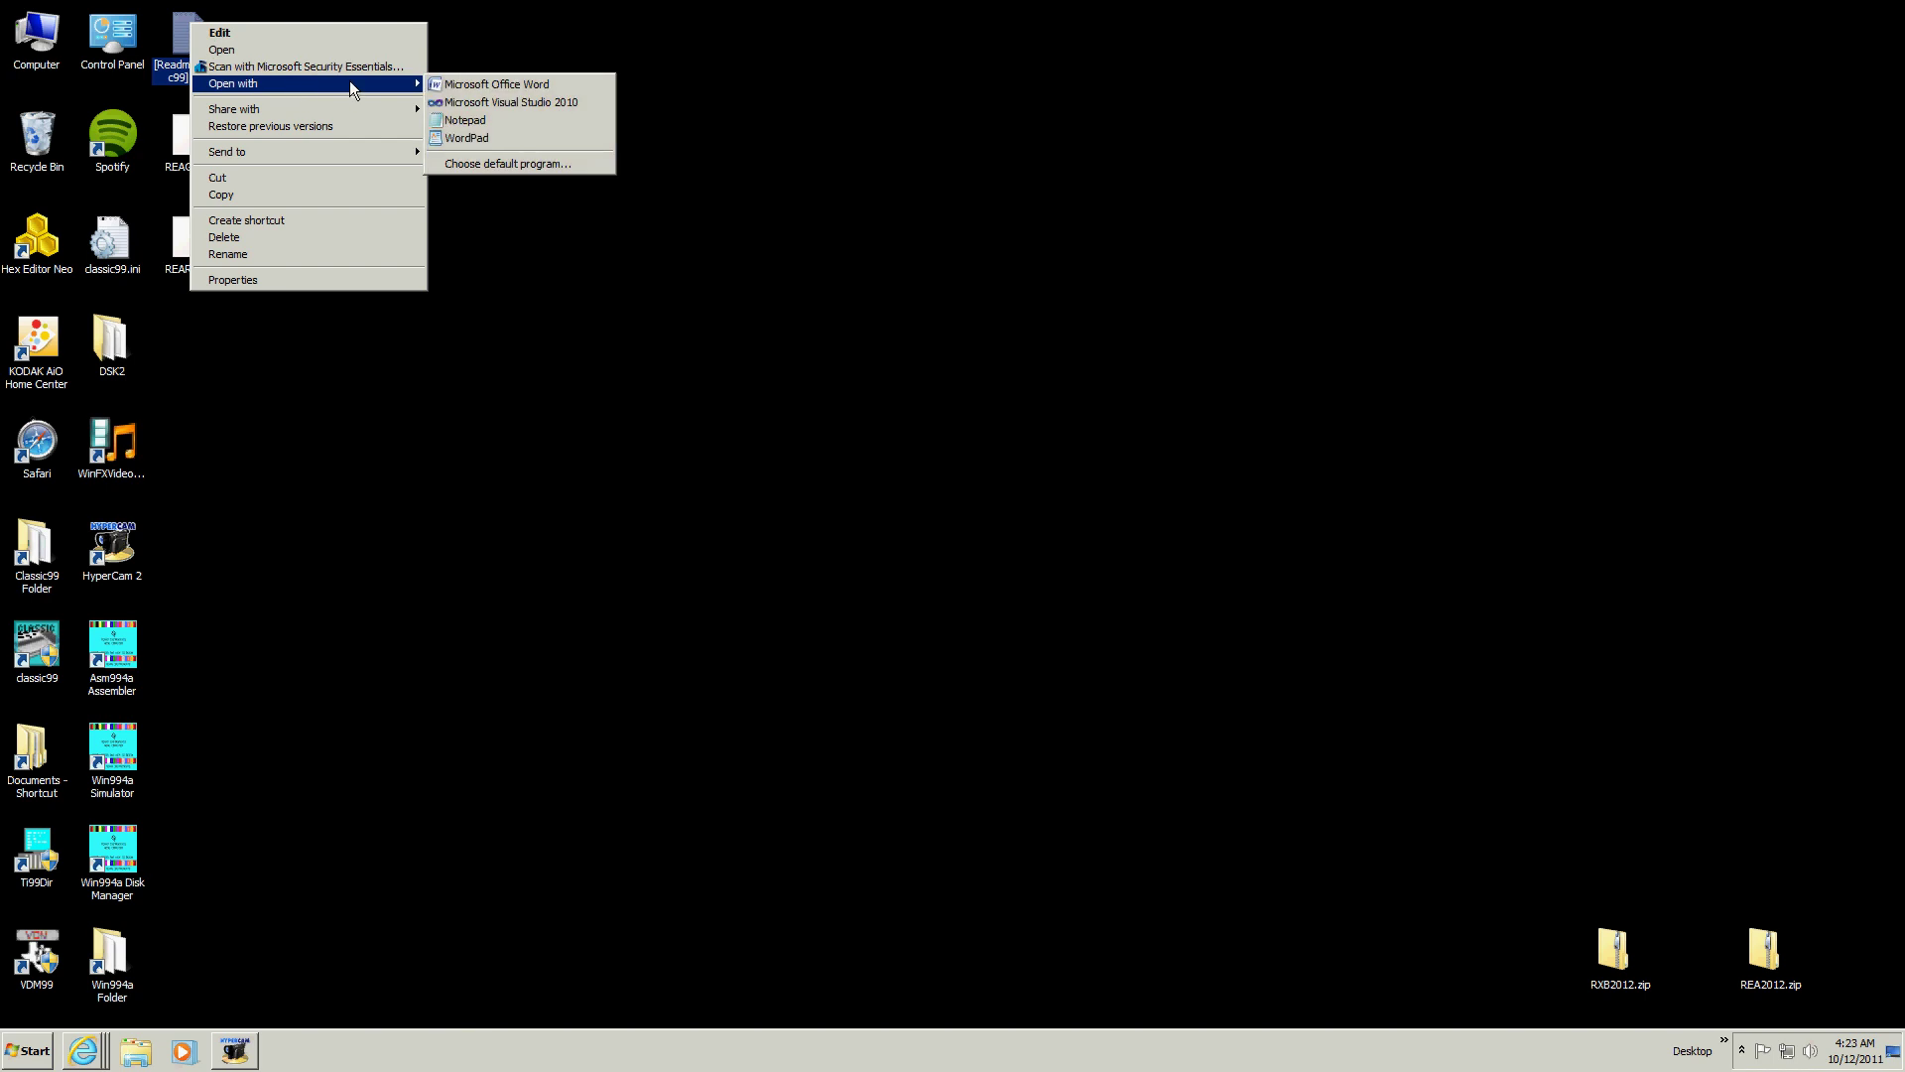
pyautogui.click(493, 121)
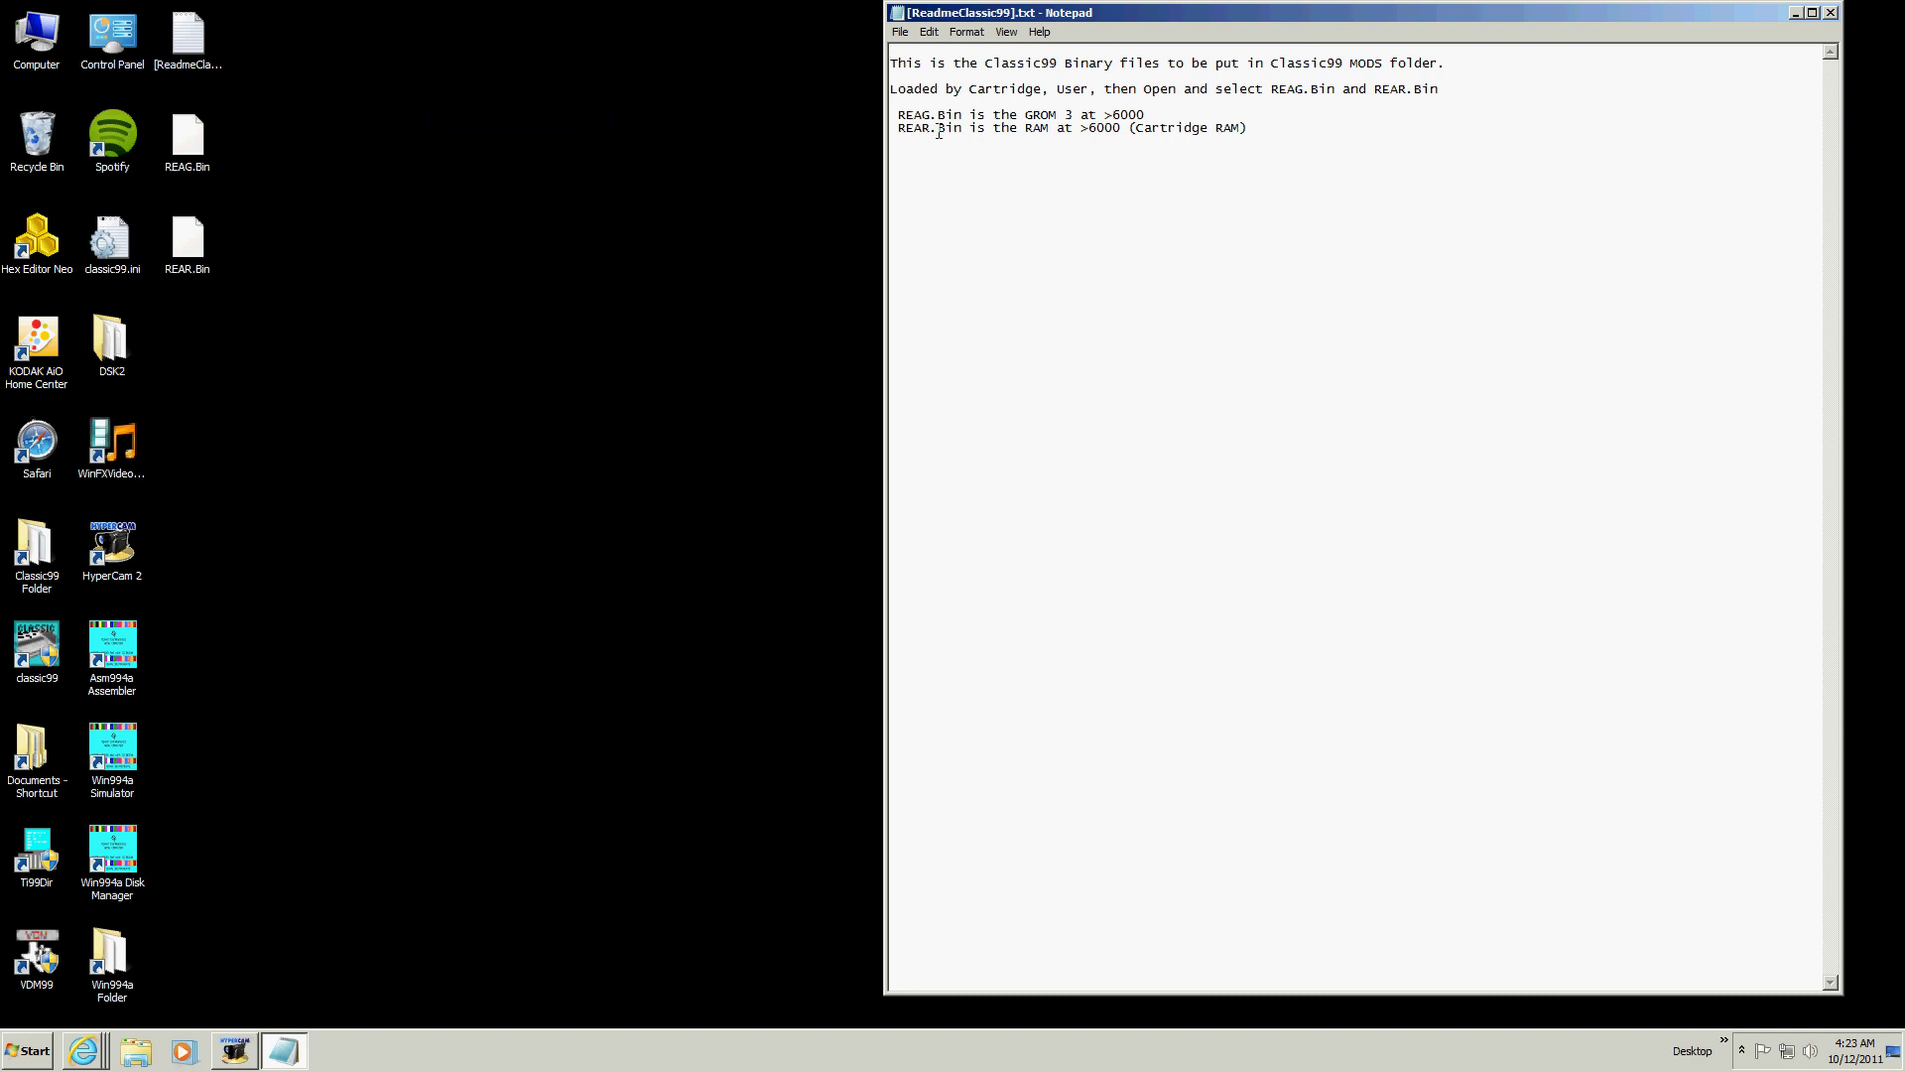
pyautogui.moveTo(896, 120); pyautogui.dragTo(1255, 128)
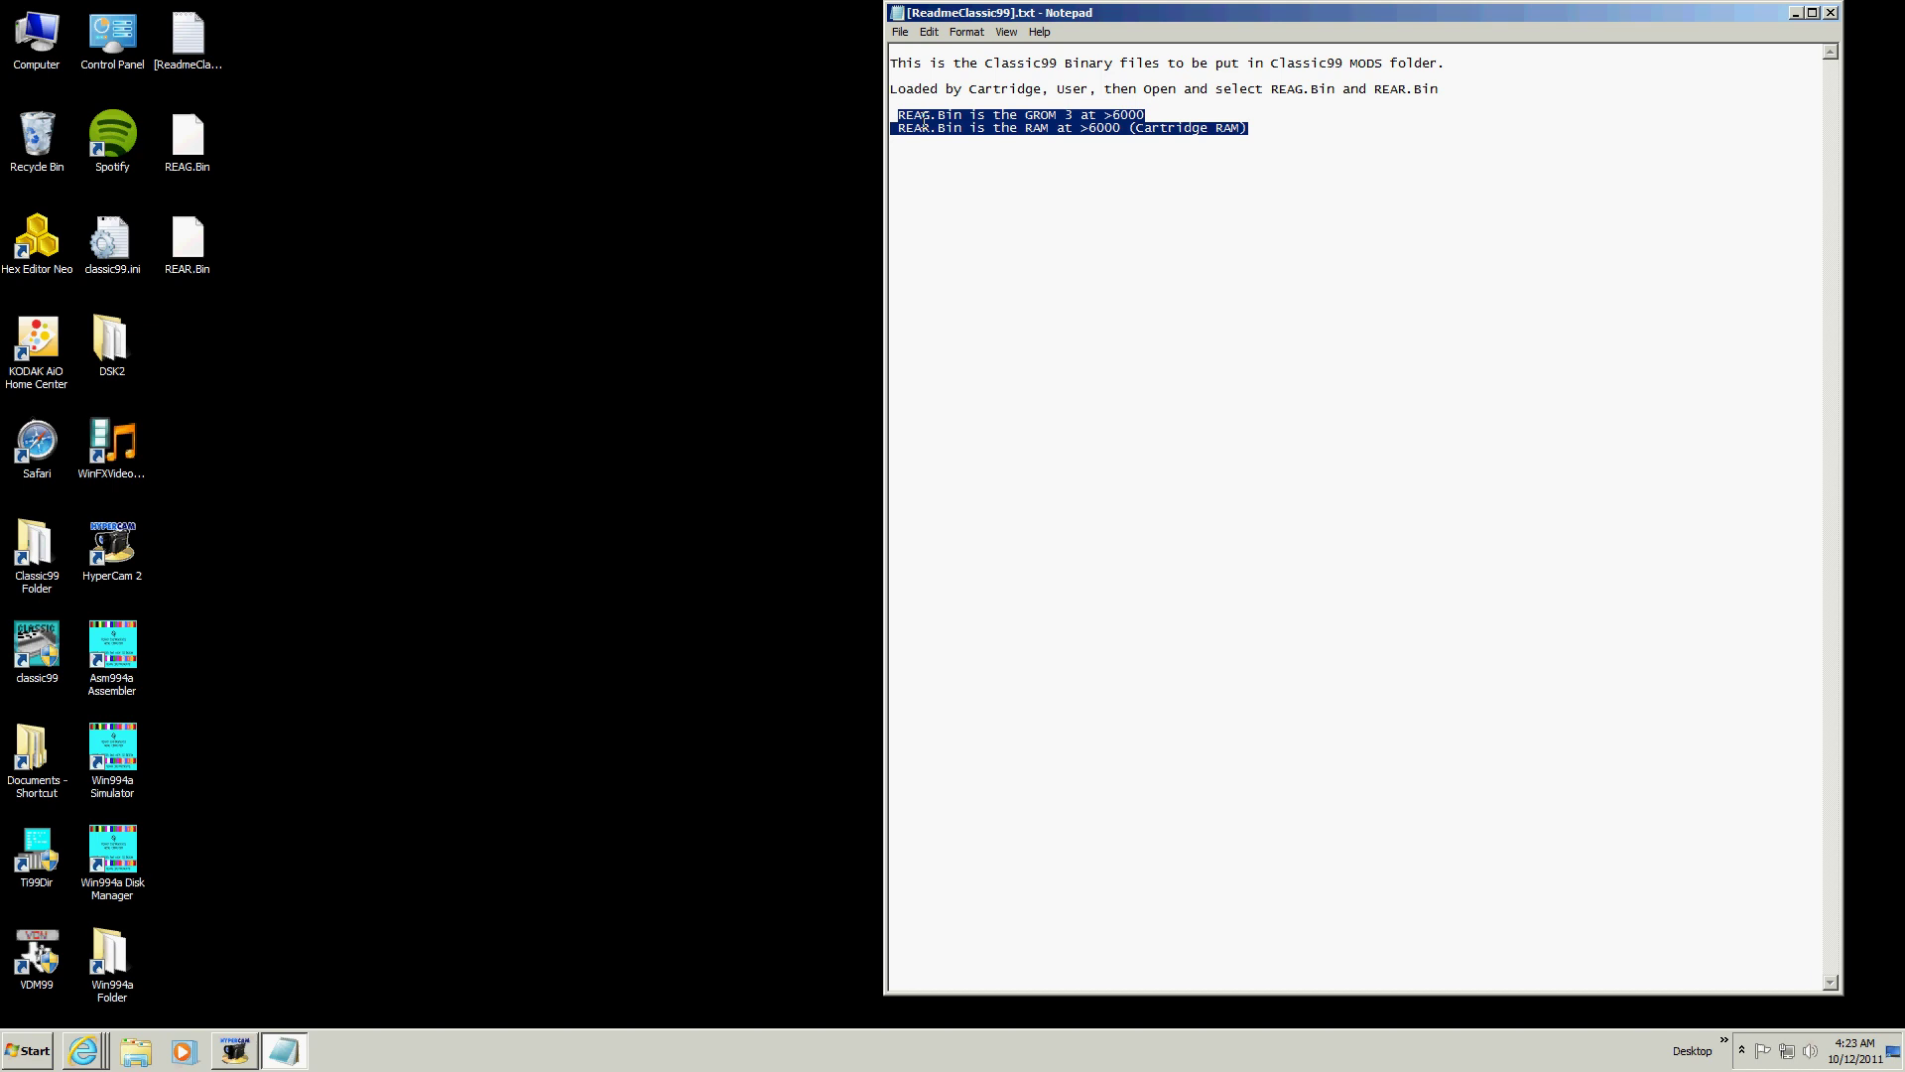
pyautogui.click(1273, 133)
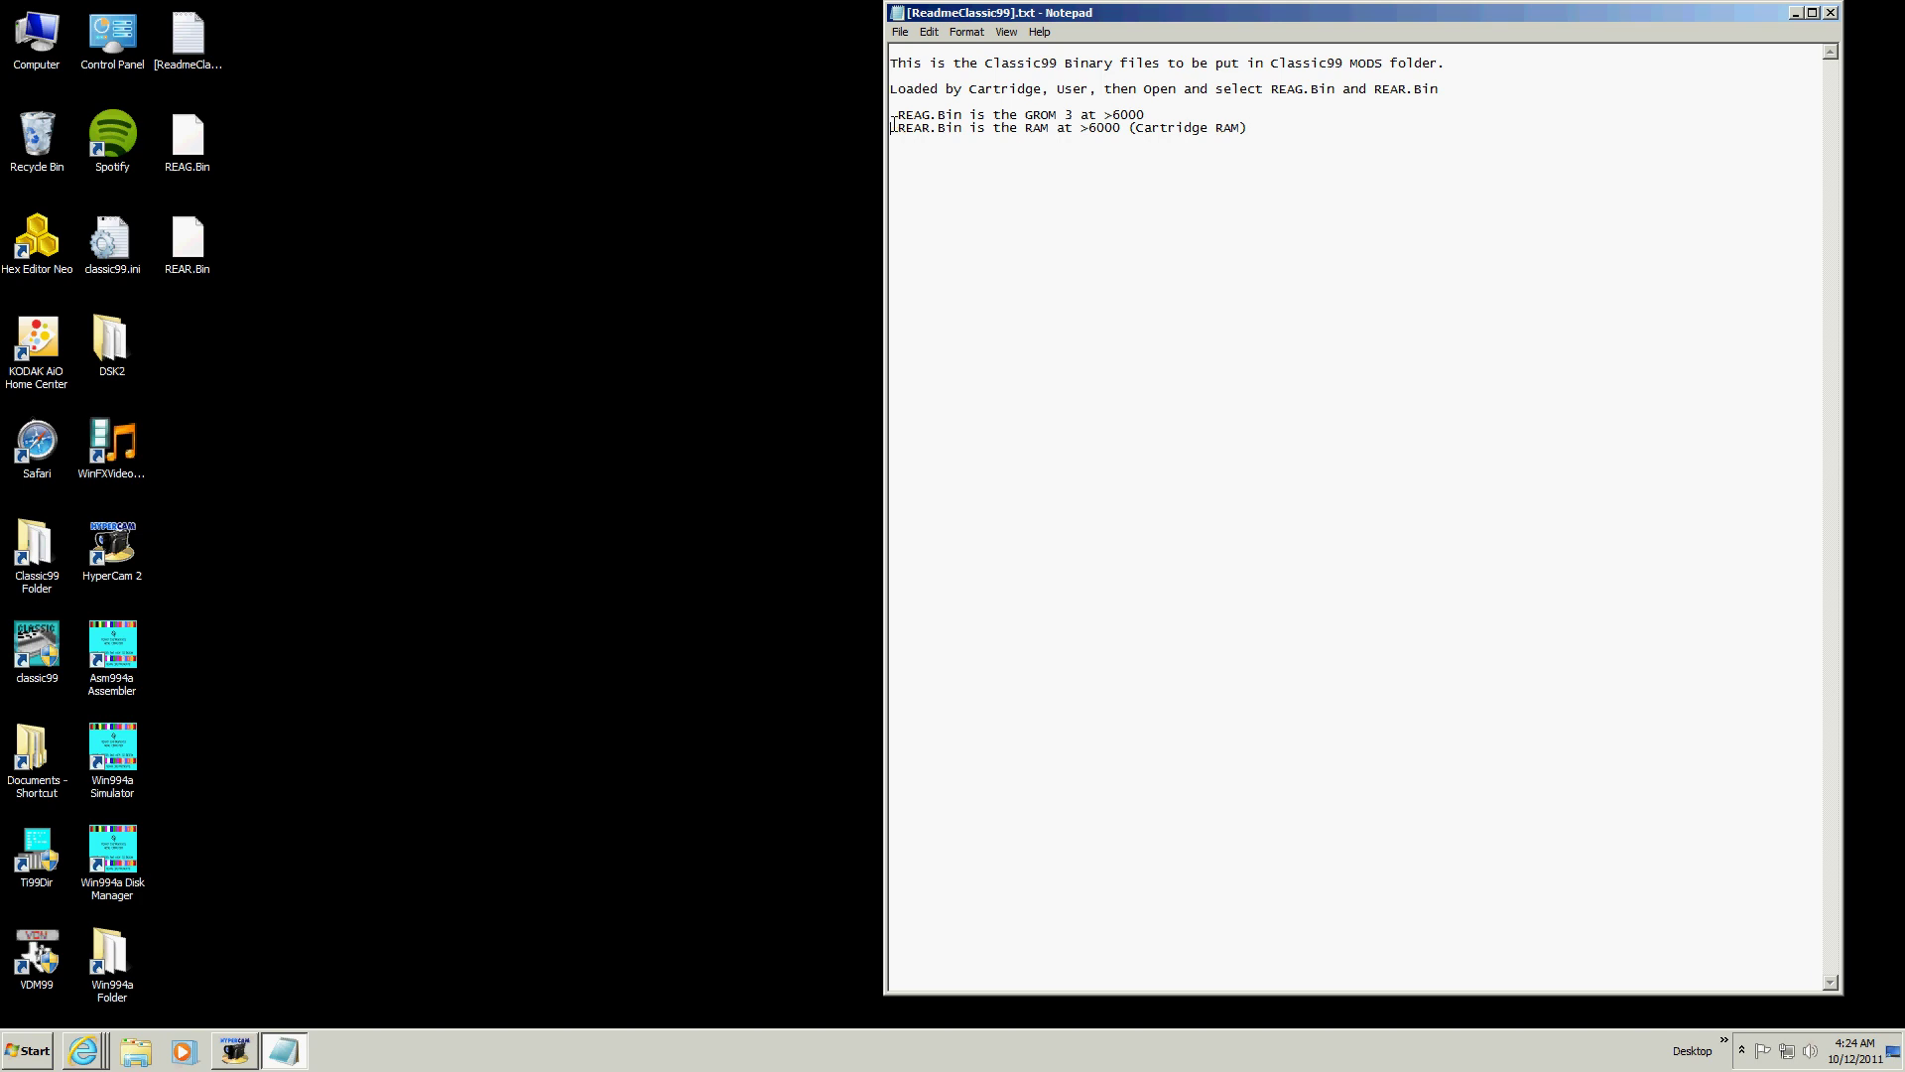
pyautogui.moveTo(904, 132); pyautogui.dragTo(1245, 129)
pyautogui.click(1278, 139)
pyautogui.click(1831, 12)
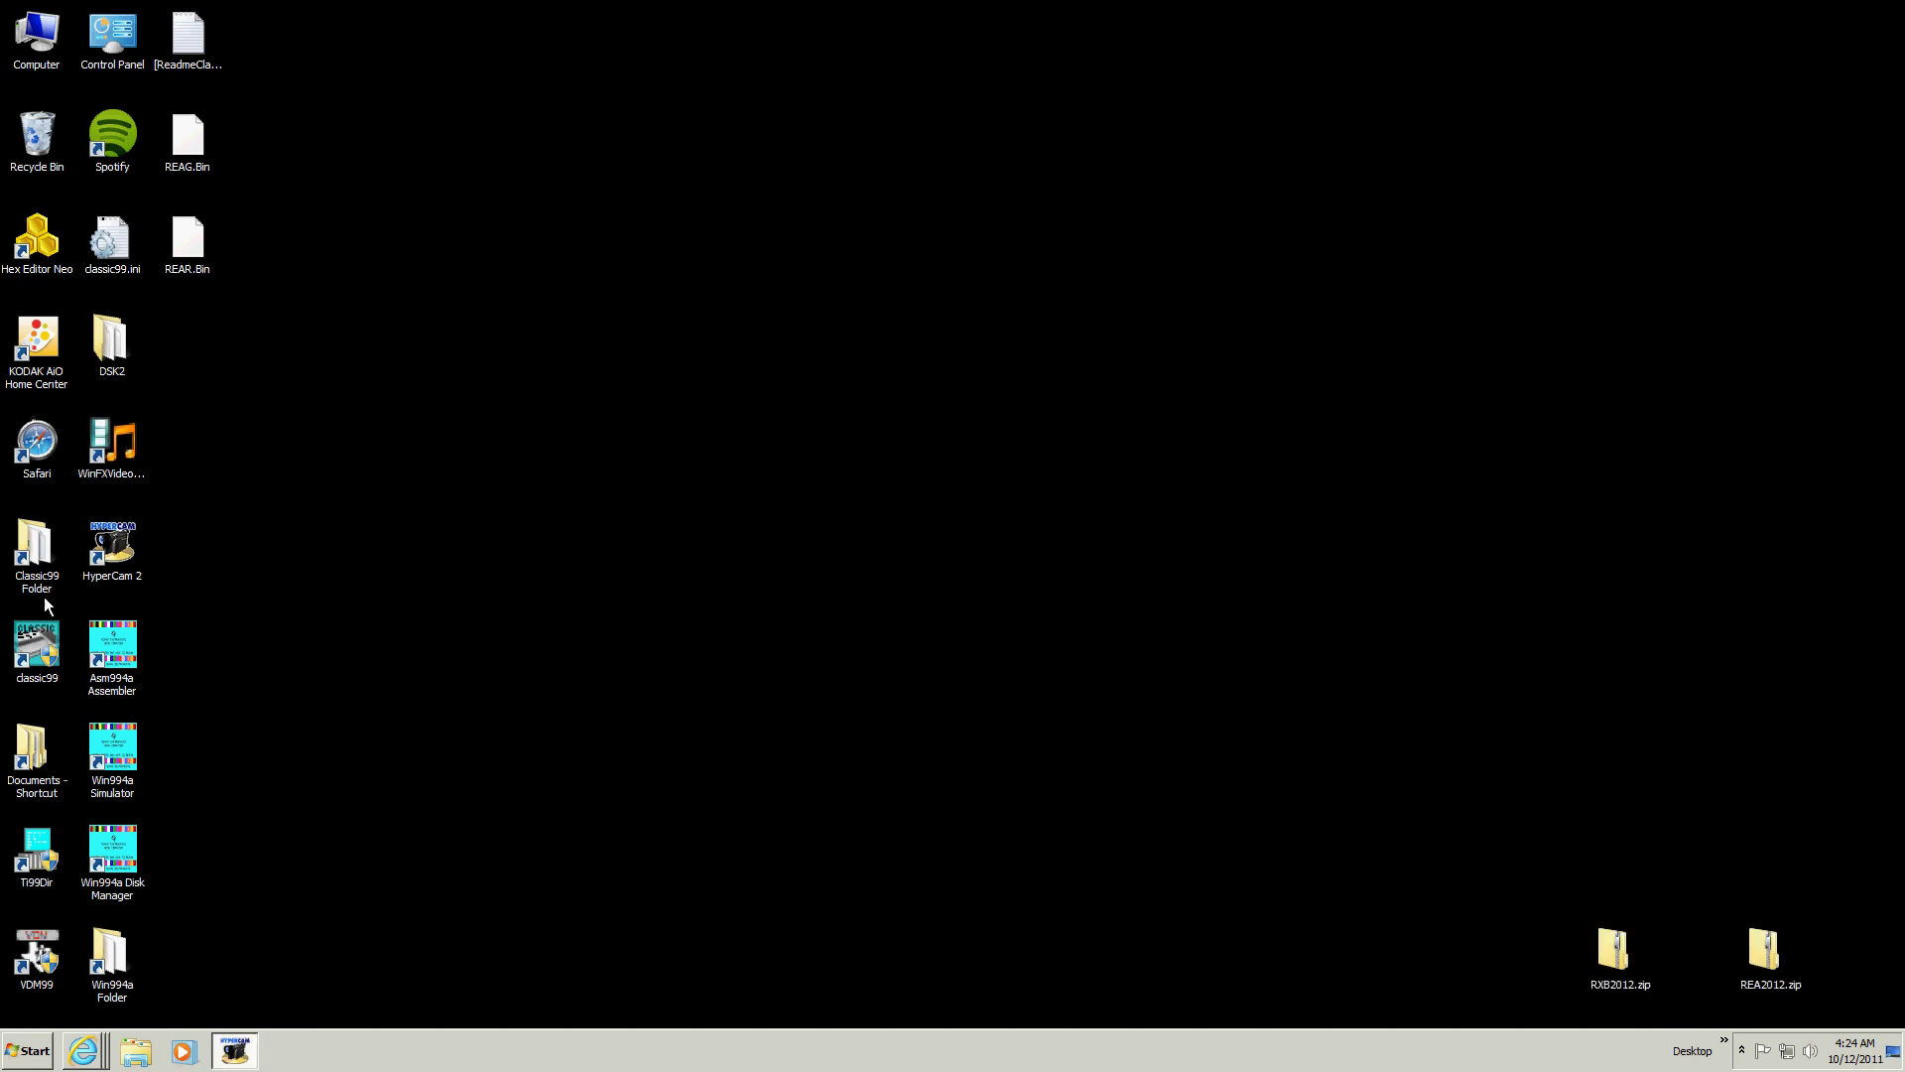
# Move REAG.Bin and REAR.Bin from the desktop into Classic99's MODS\MODULES folder, replacing any existing copy, and discard the desktop readme file
pyautogui.doubleClick(30, 546)
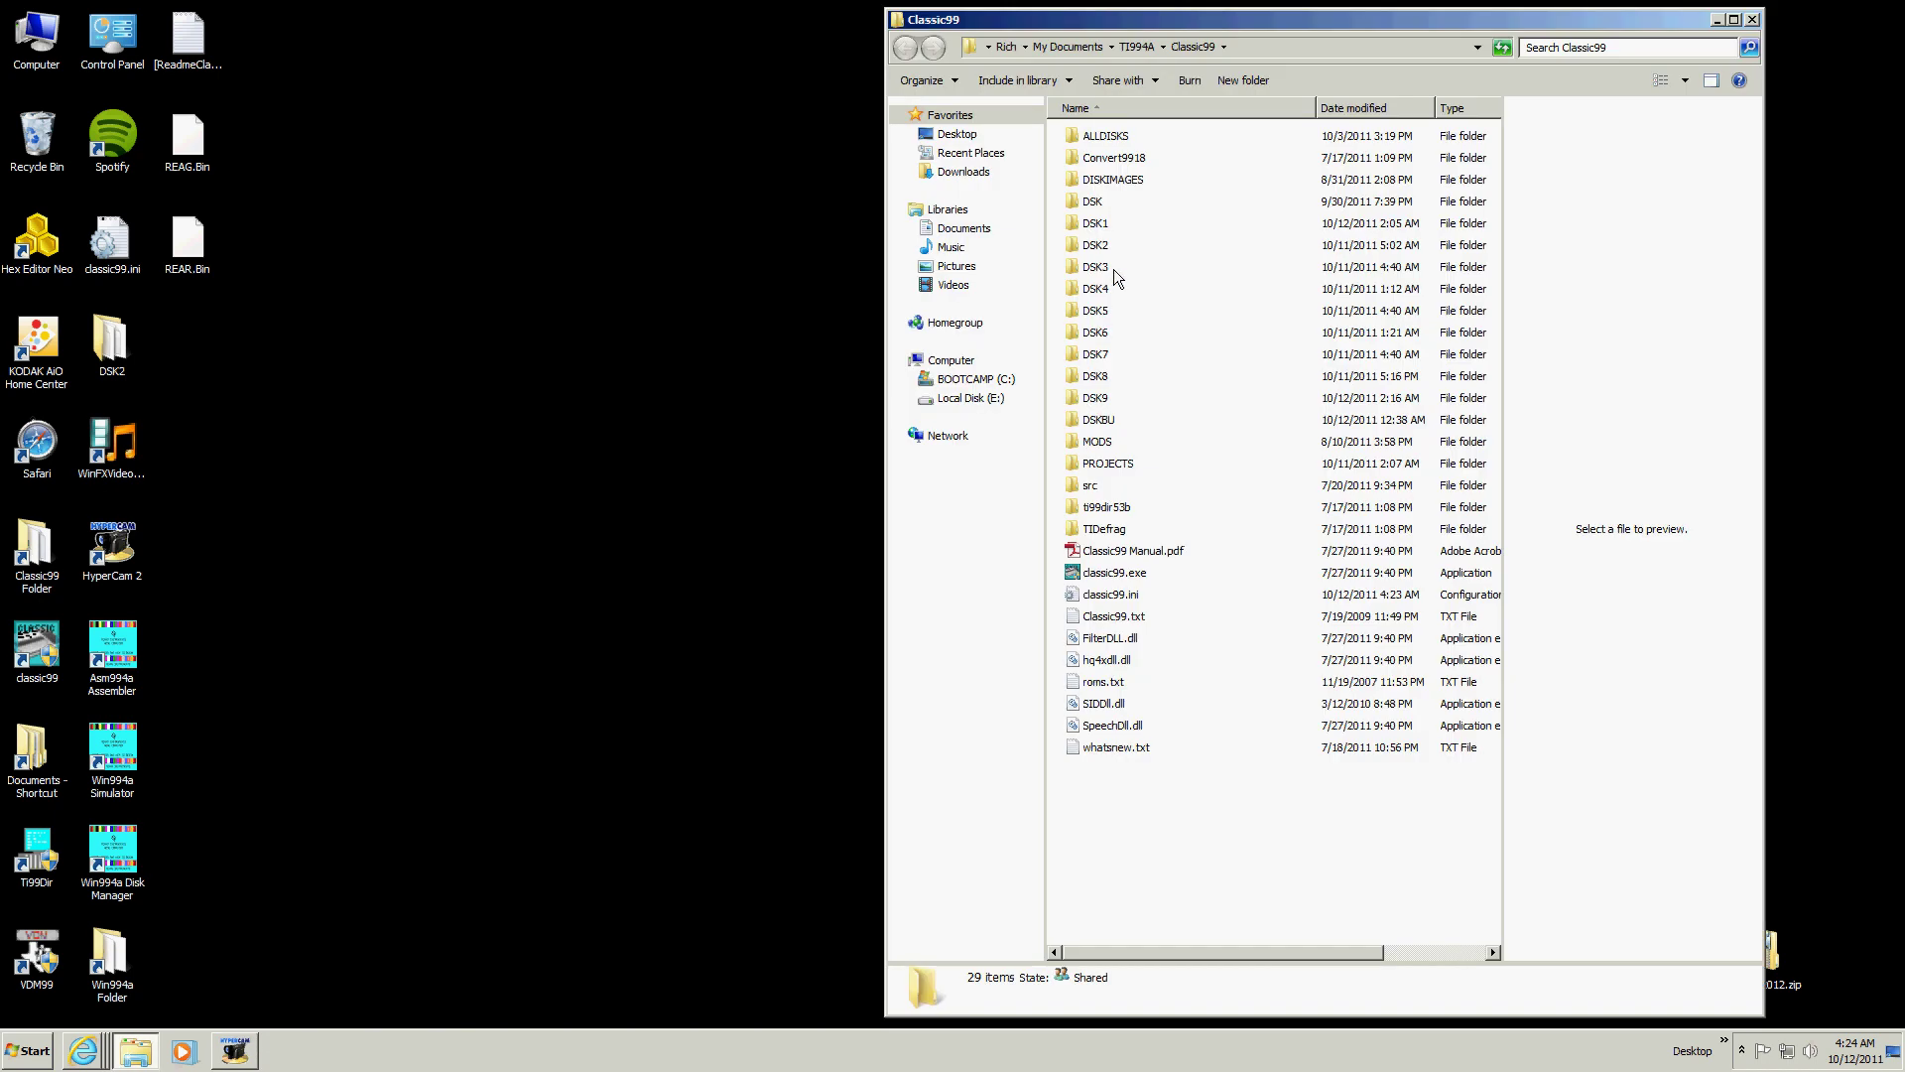
pyautogui.doubleClick(1100, 442)
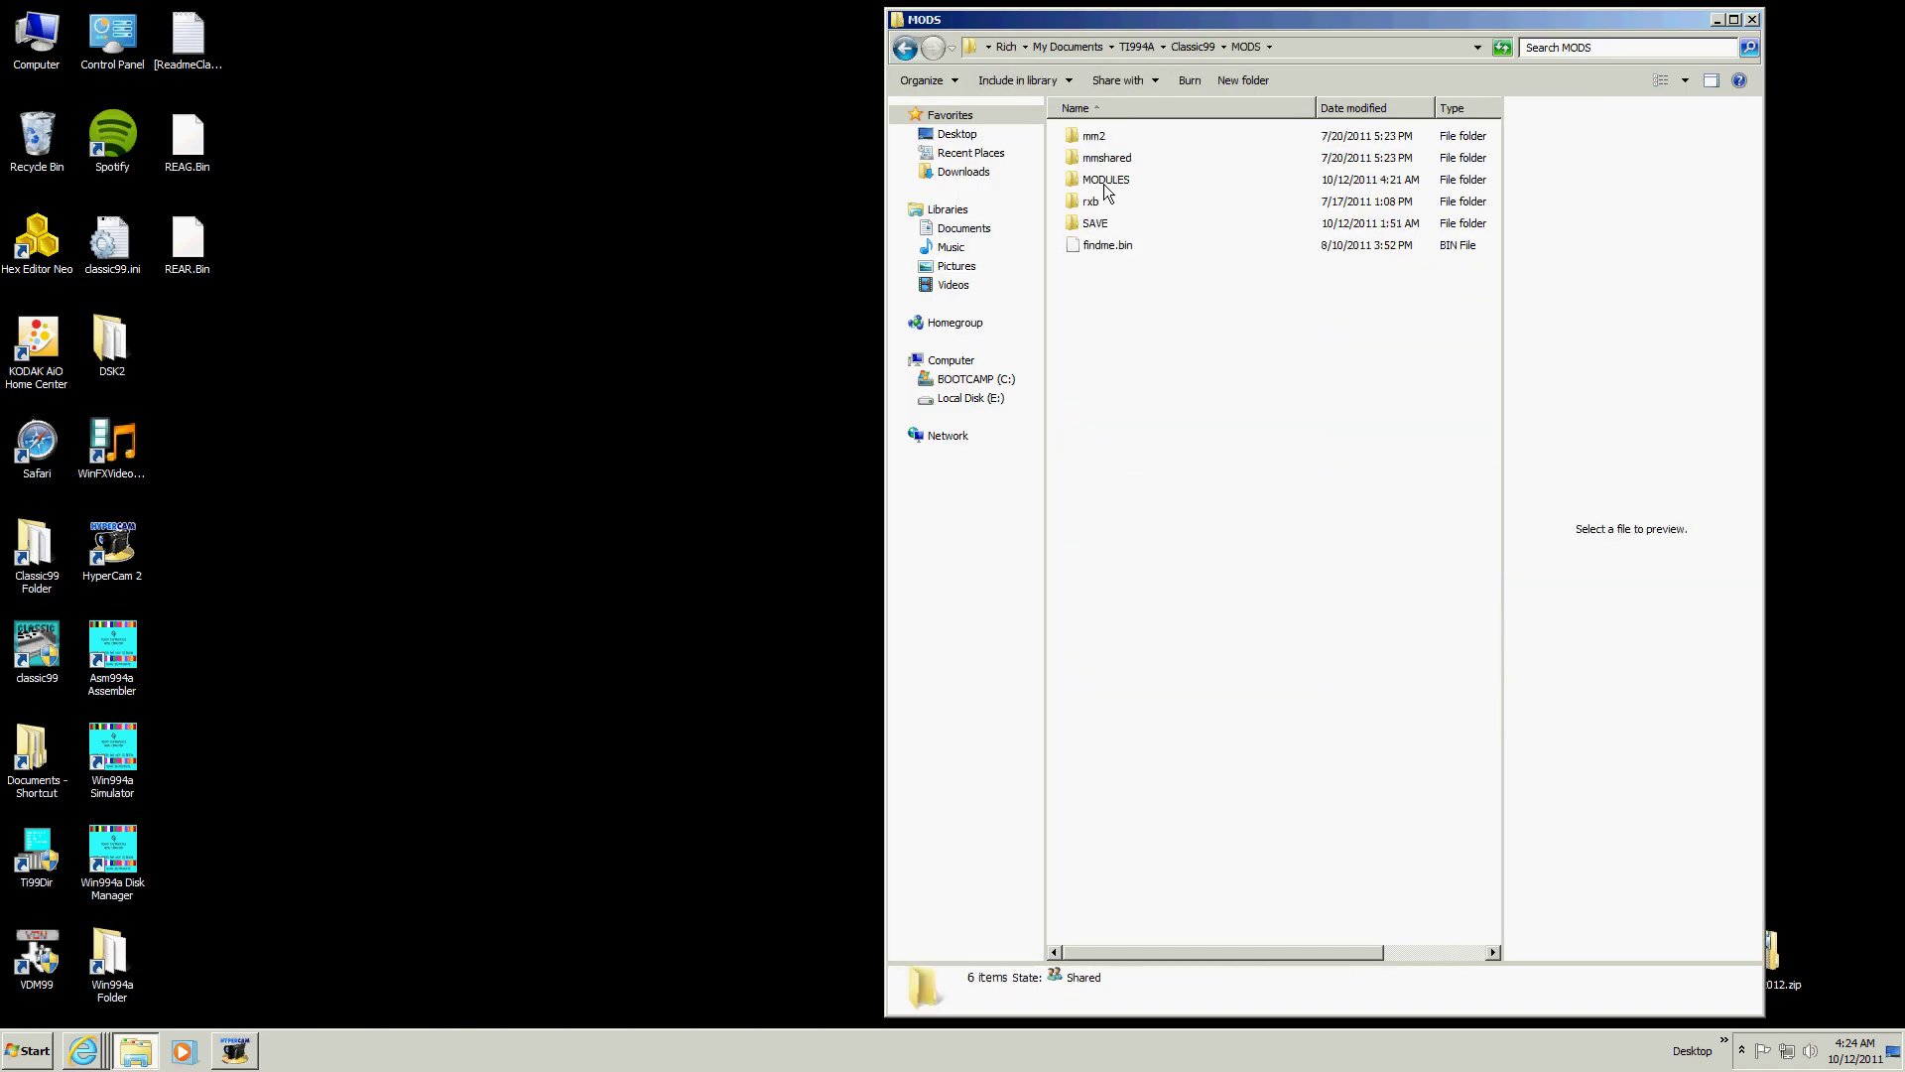
pyautogui.doubleClick(1106, 180)
pyautogui.moveTo(266, 300); pyautogui.dragTo(1281, 319)
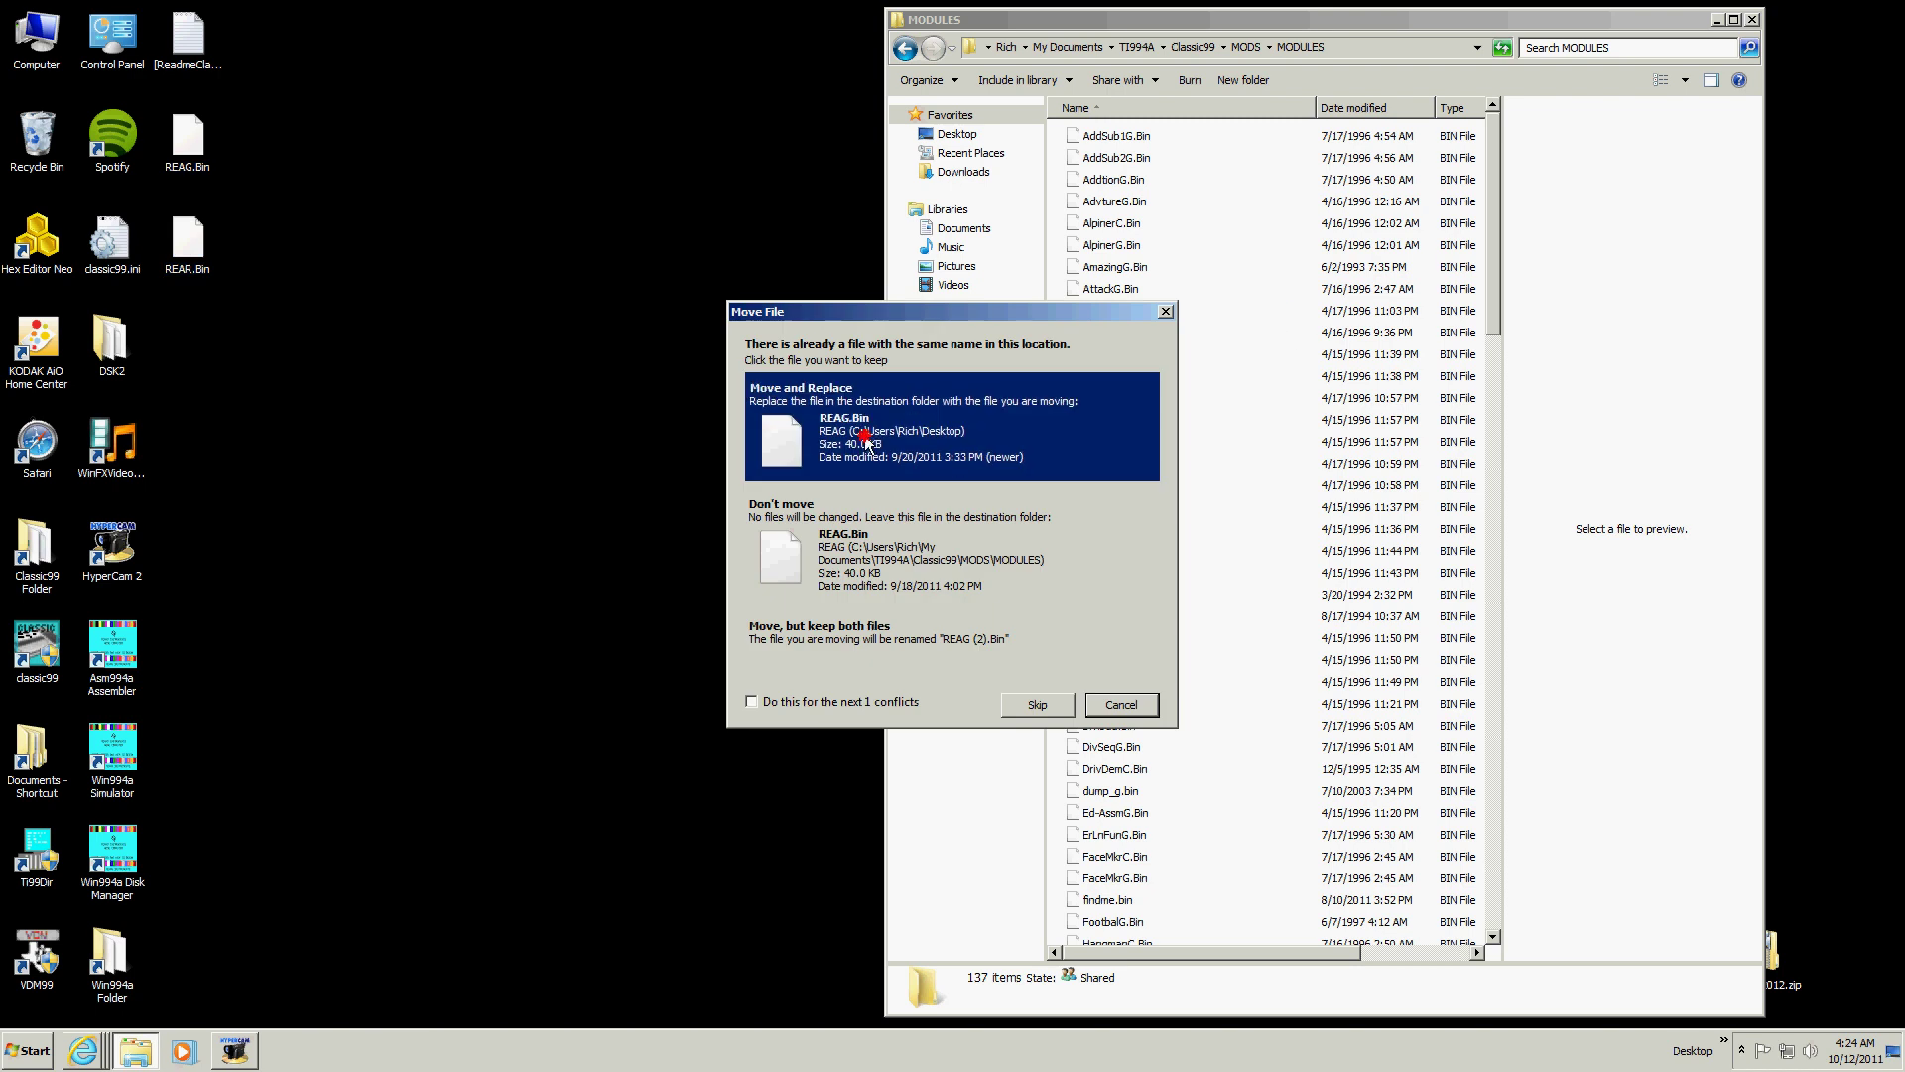
pyautogui.click(794, 422)
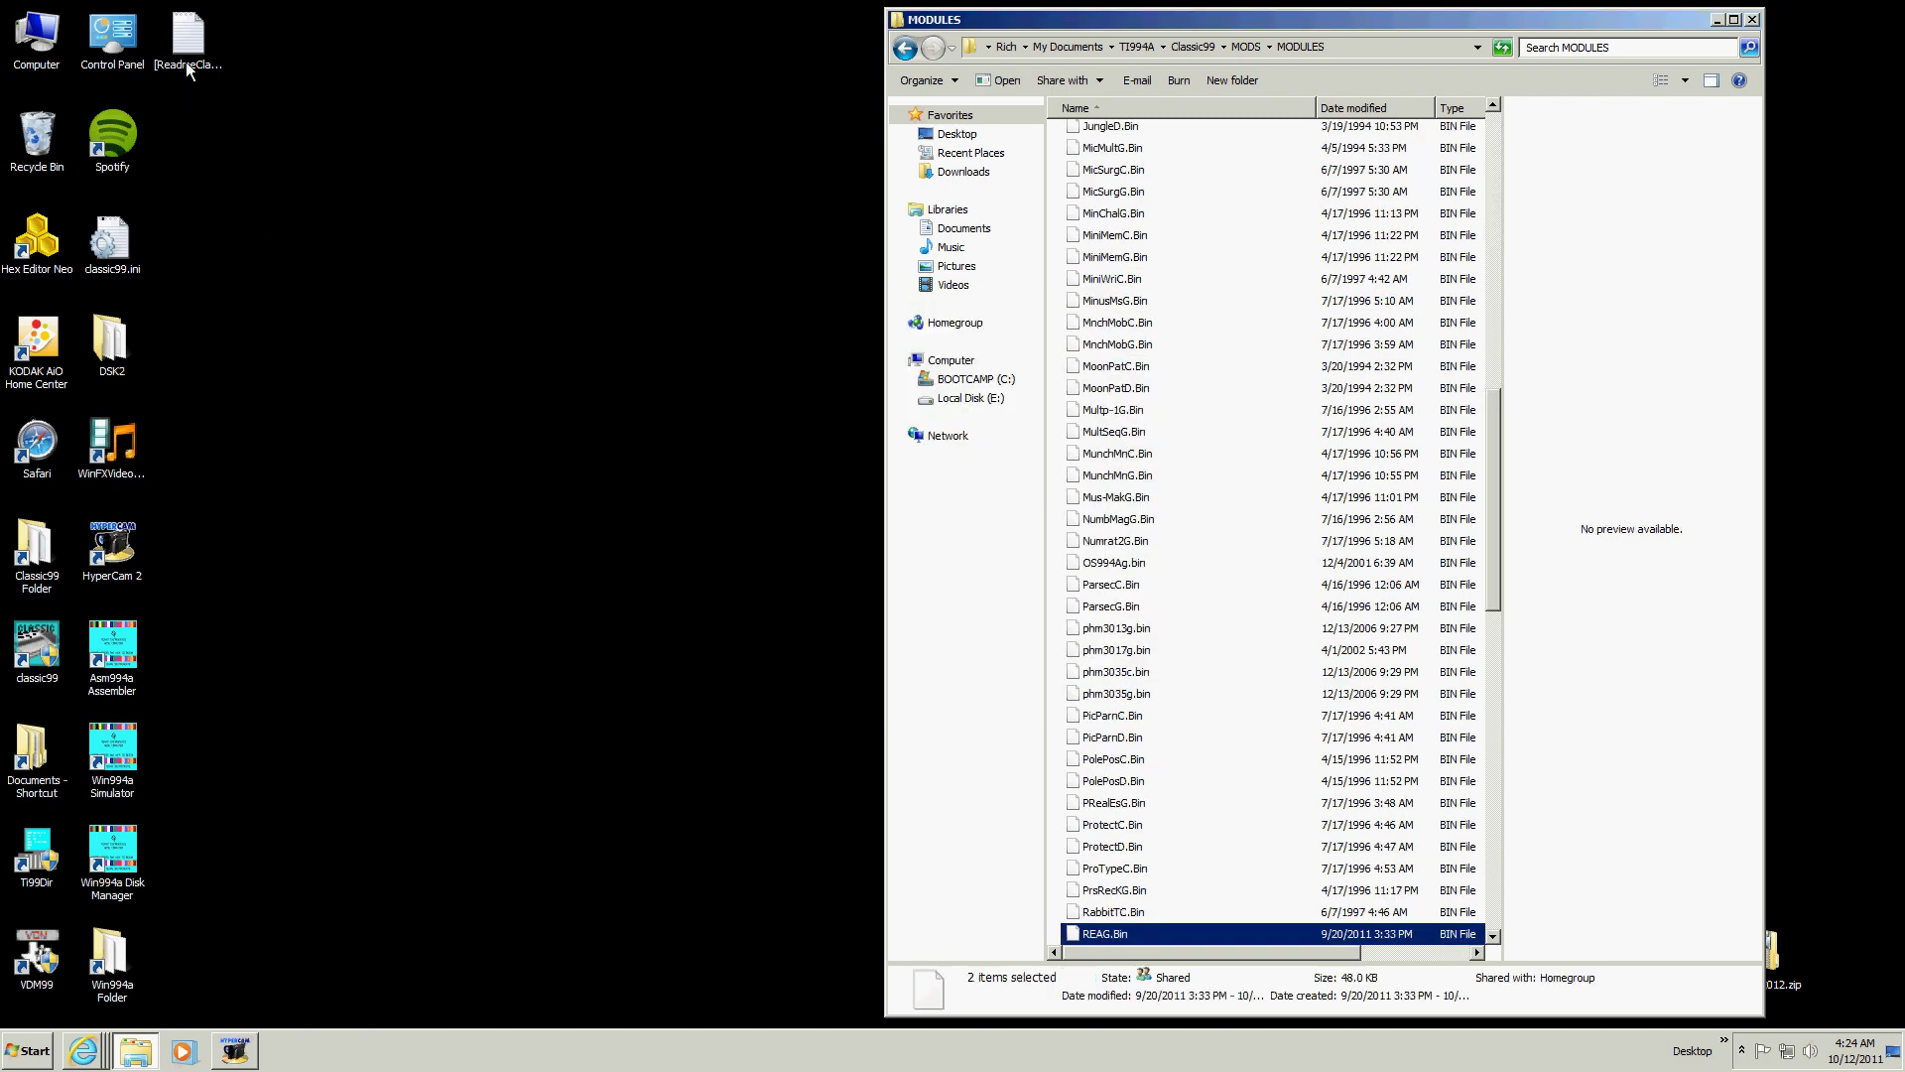
pyautogui.moveTo(187, 62); pyautogui.dragTo(38, 137)
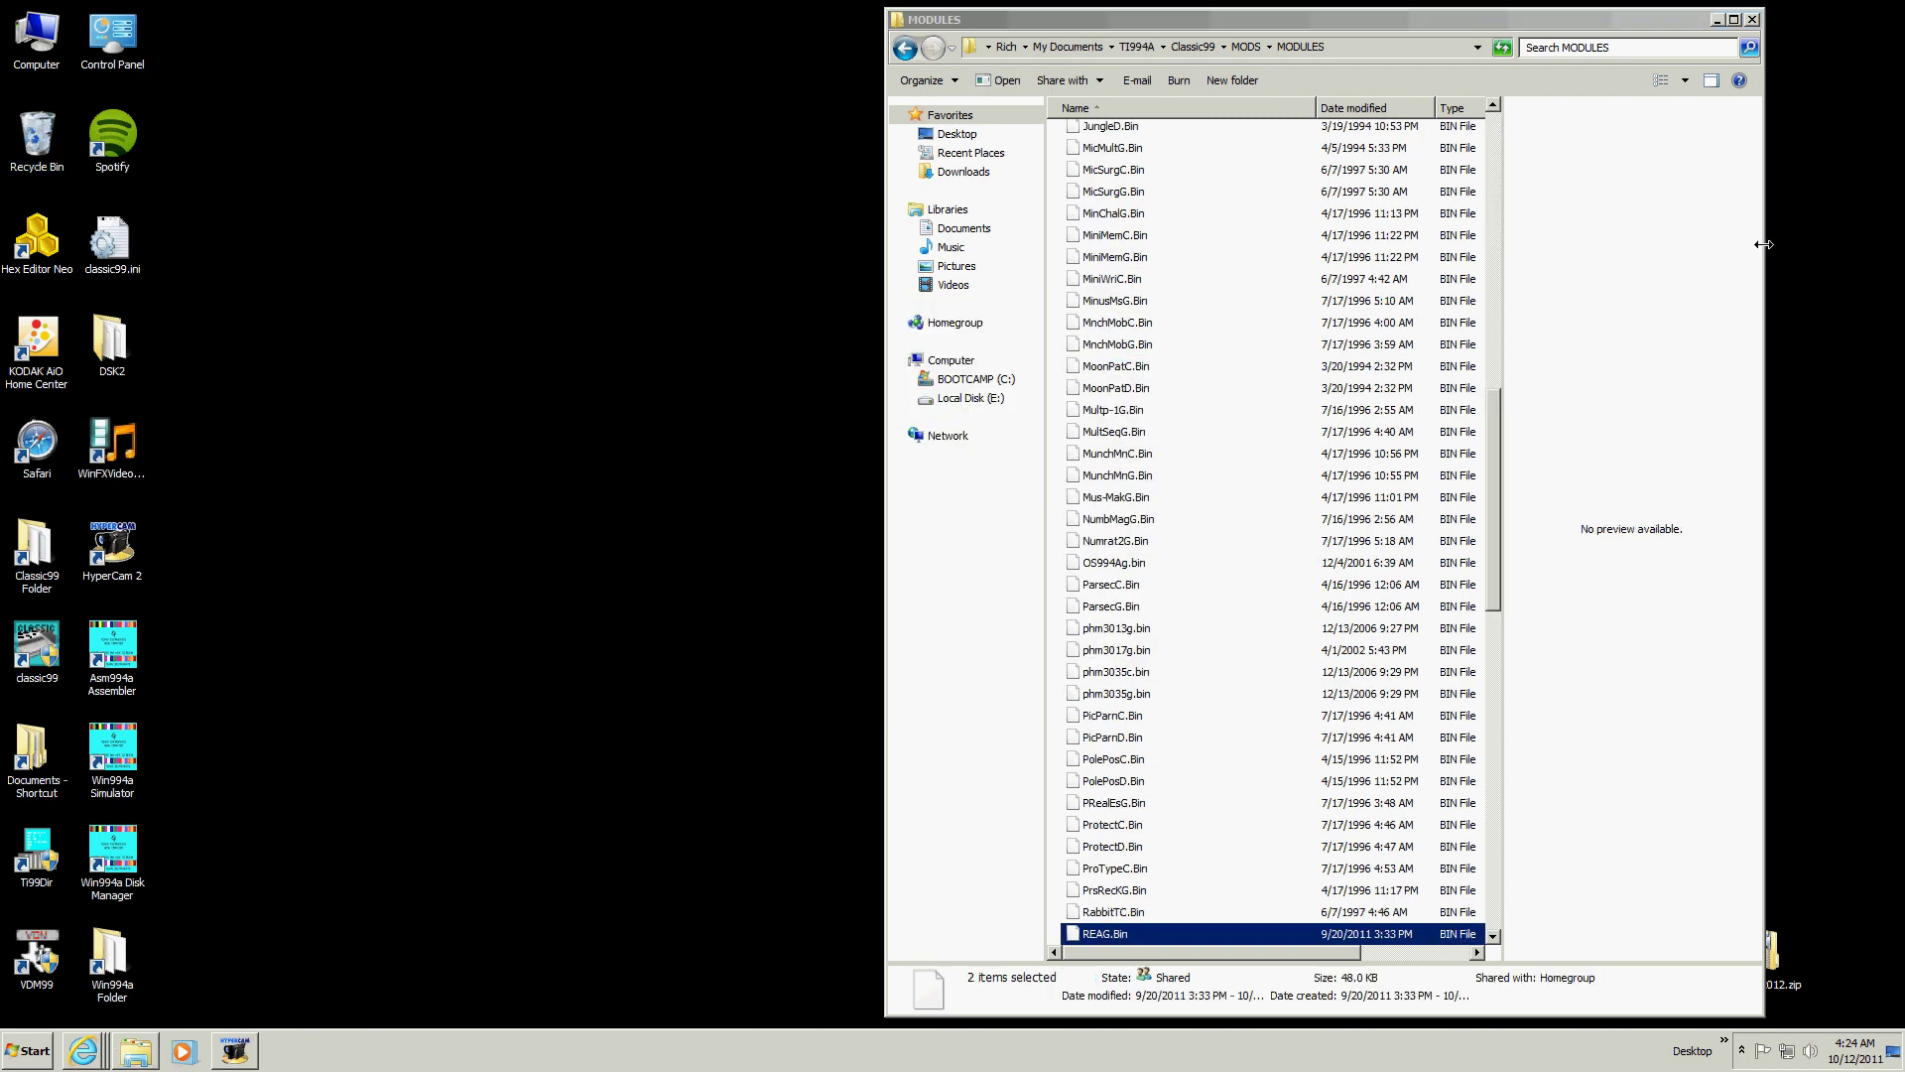
pyautogui.click(1752, 19)
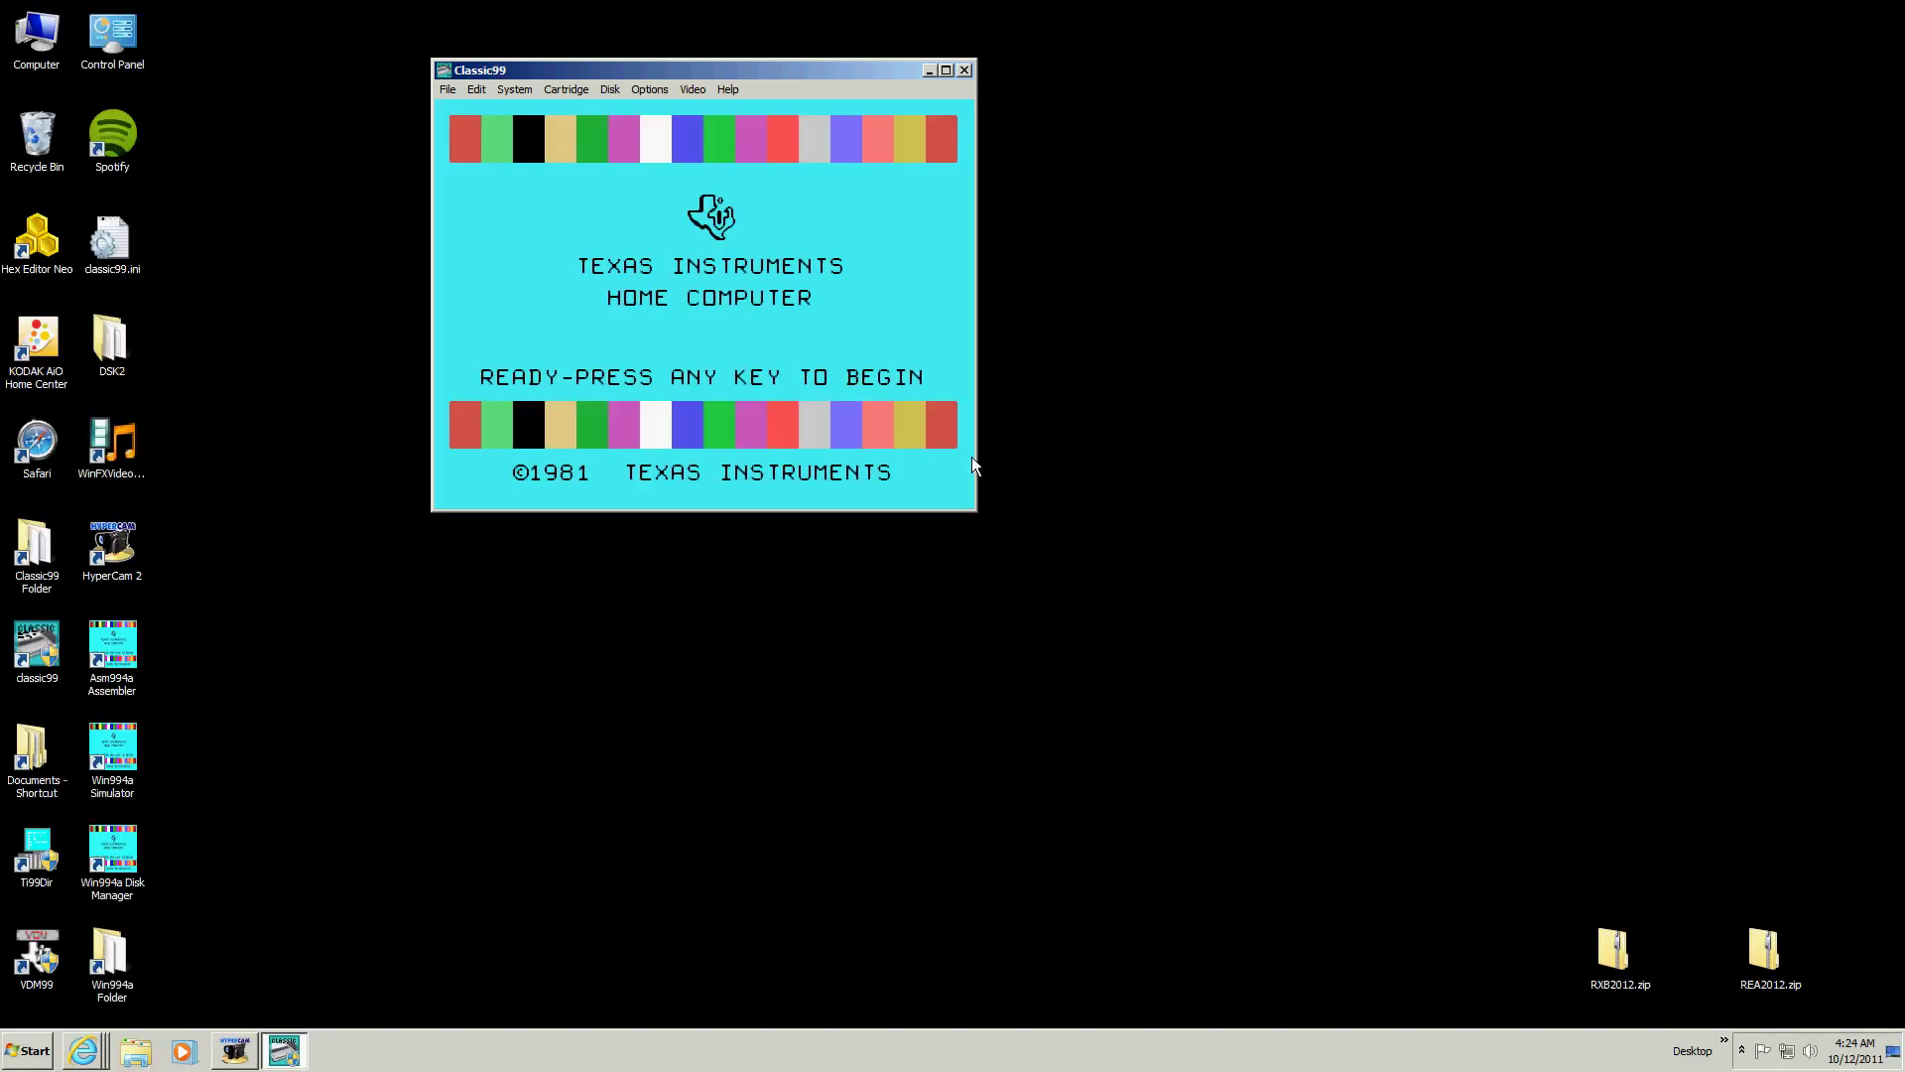
# Enlarge the Classic99 emulator window and load REAR.Bin from the MODULES folder as a user cartridge
pyautogui.moveTo(974, 456); pyautogui.dragTo(1574, 684)
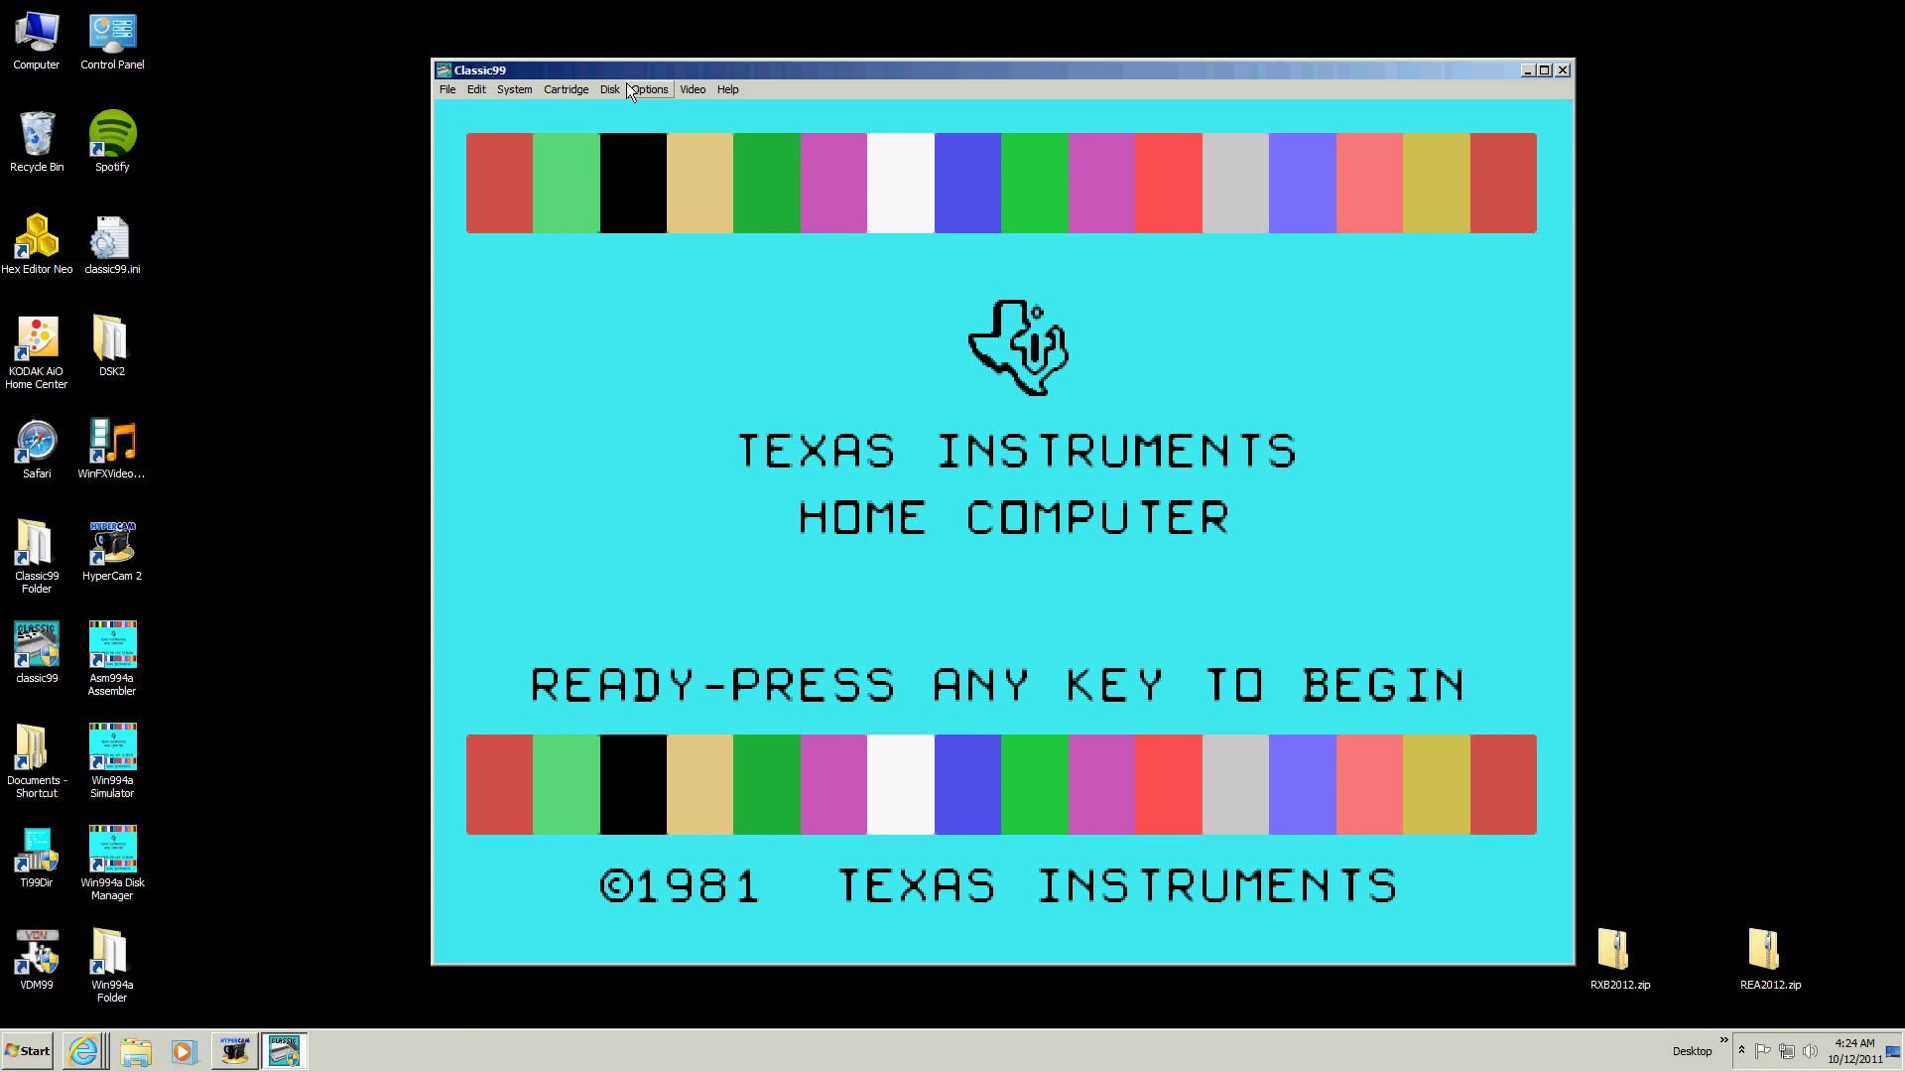
pyautogui.click(574, 89)
pyautogui.moveTo(581, 145)
pyautogui.click(643, 142)
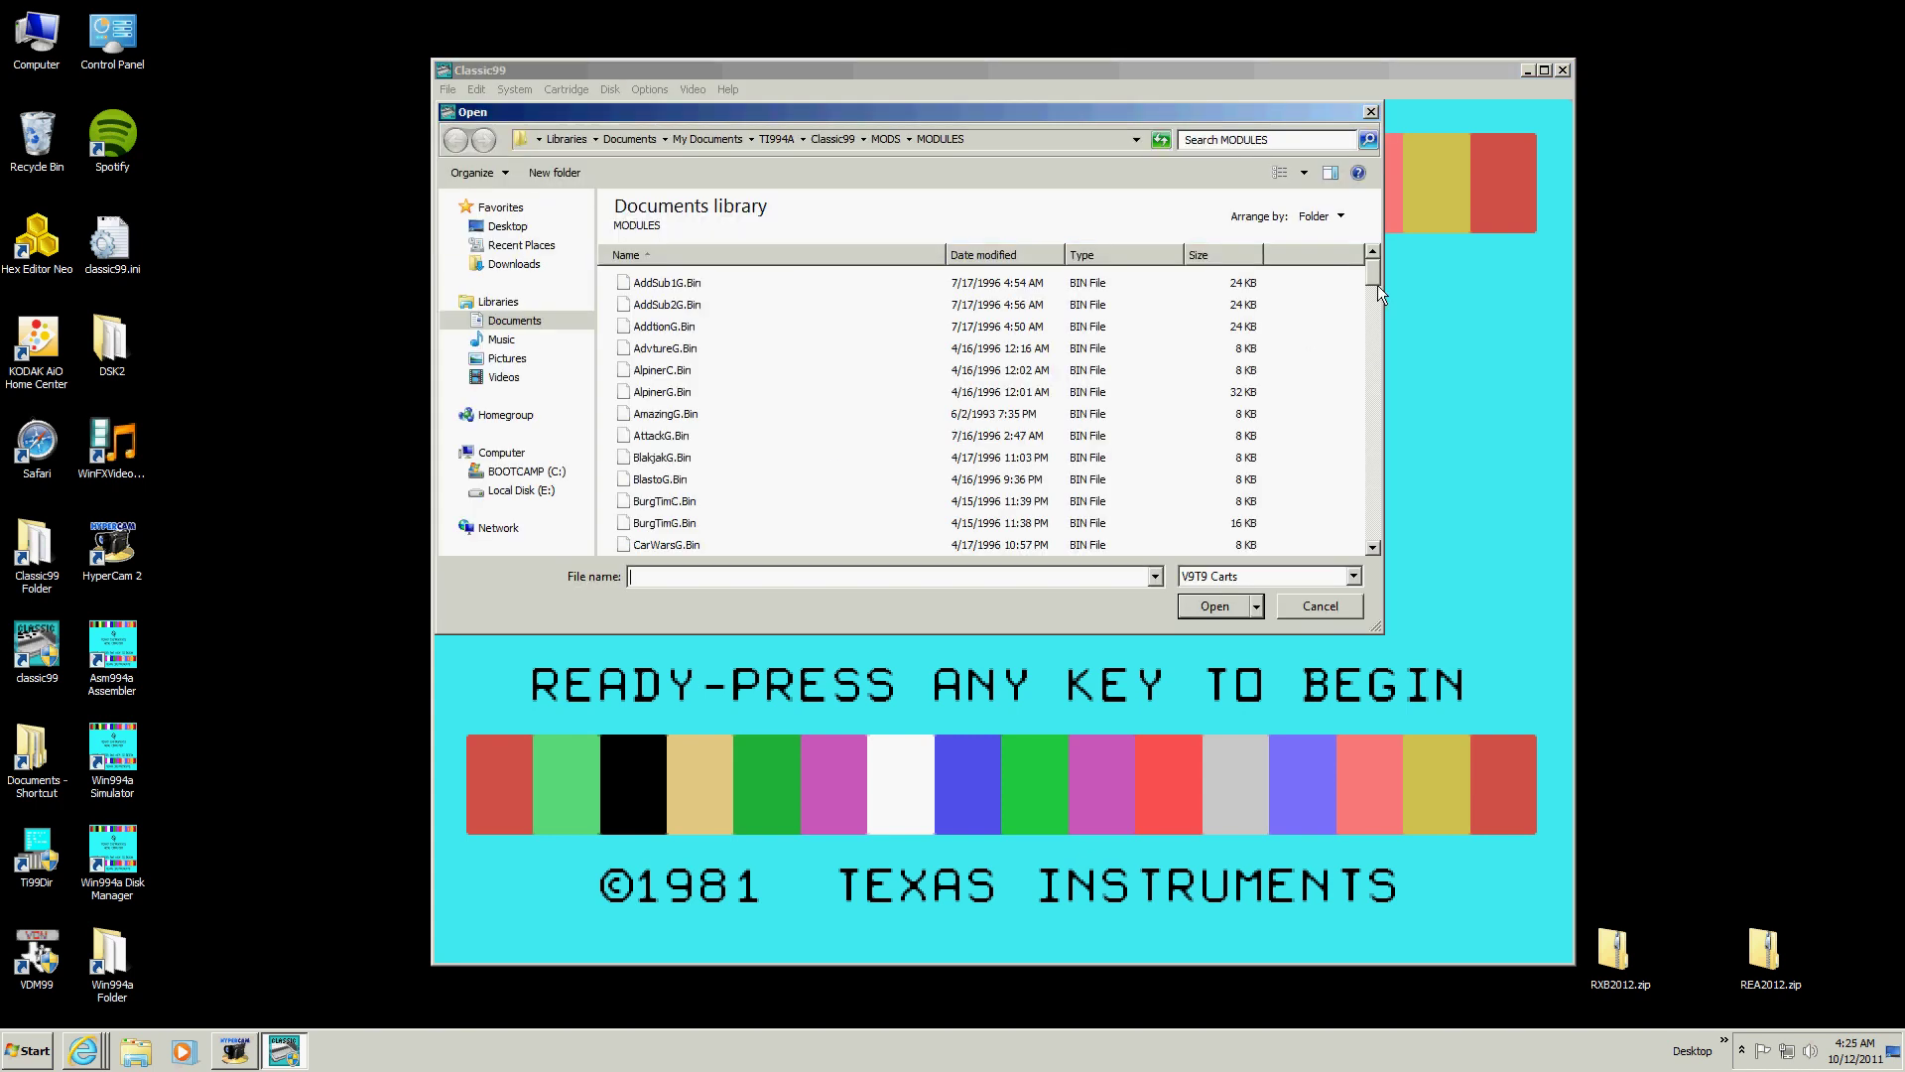
pyautogui.scroll(-18, 1378, 285)
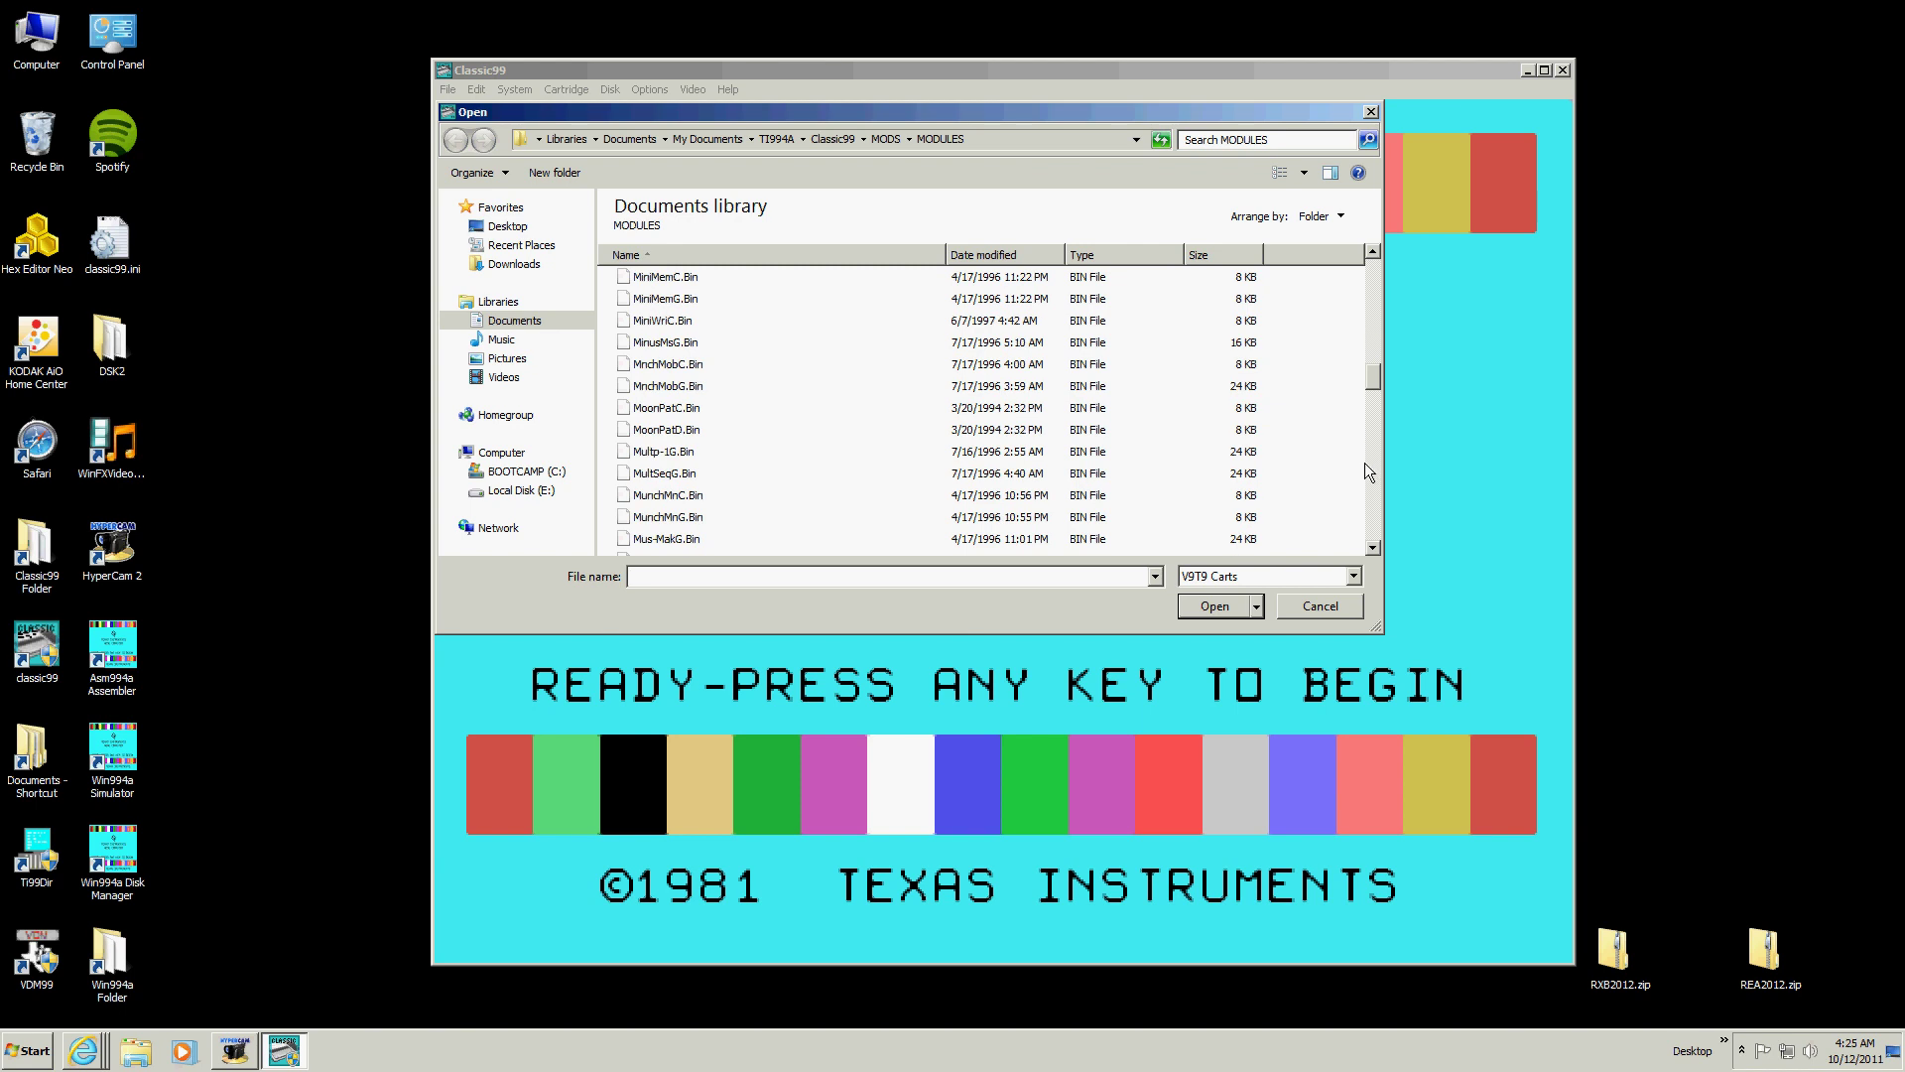
pyautogui.click(1374, 547)
pyautogui.click(1373, 546)
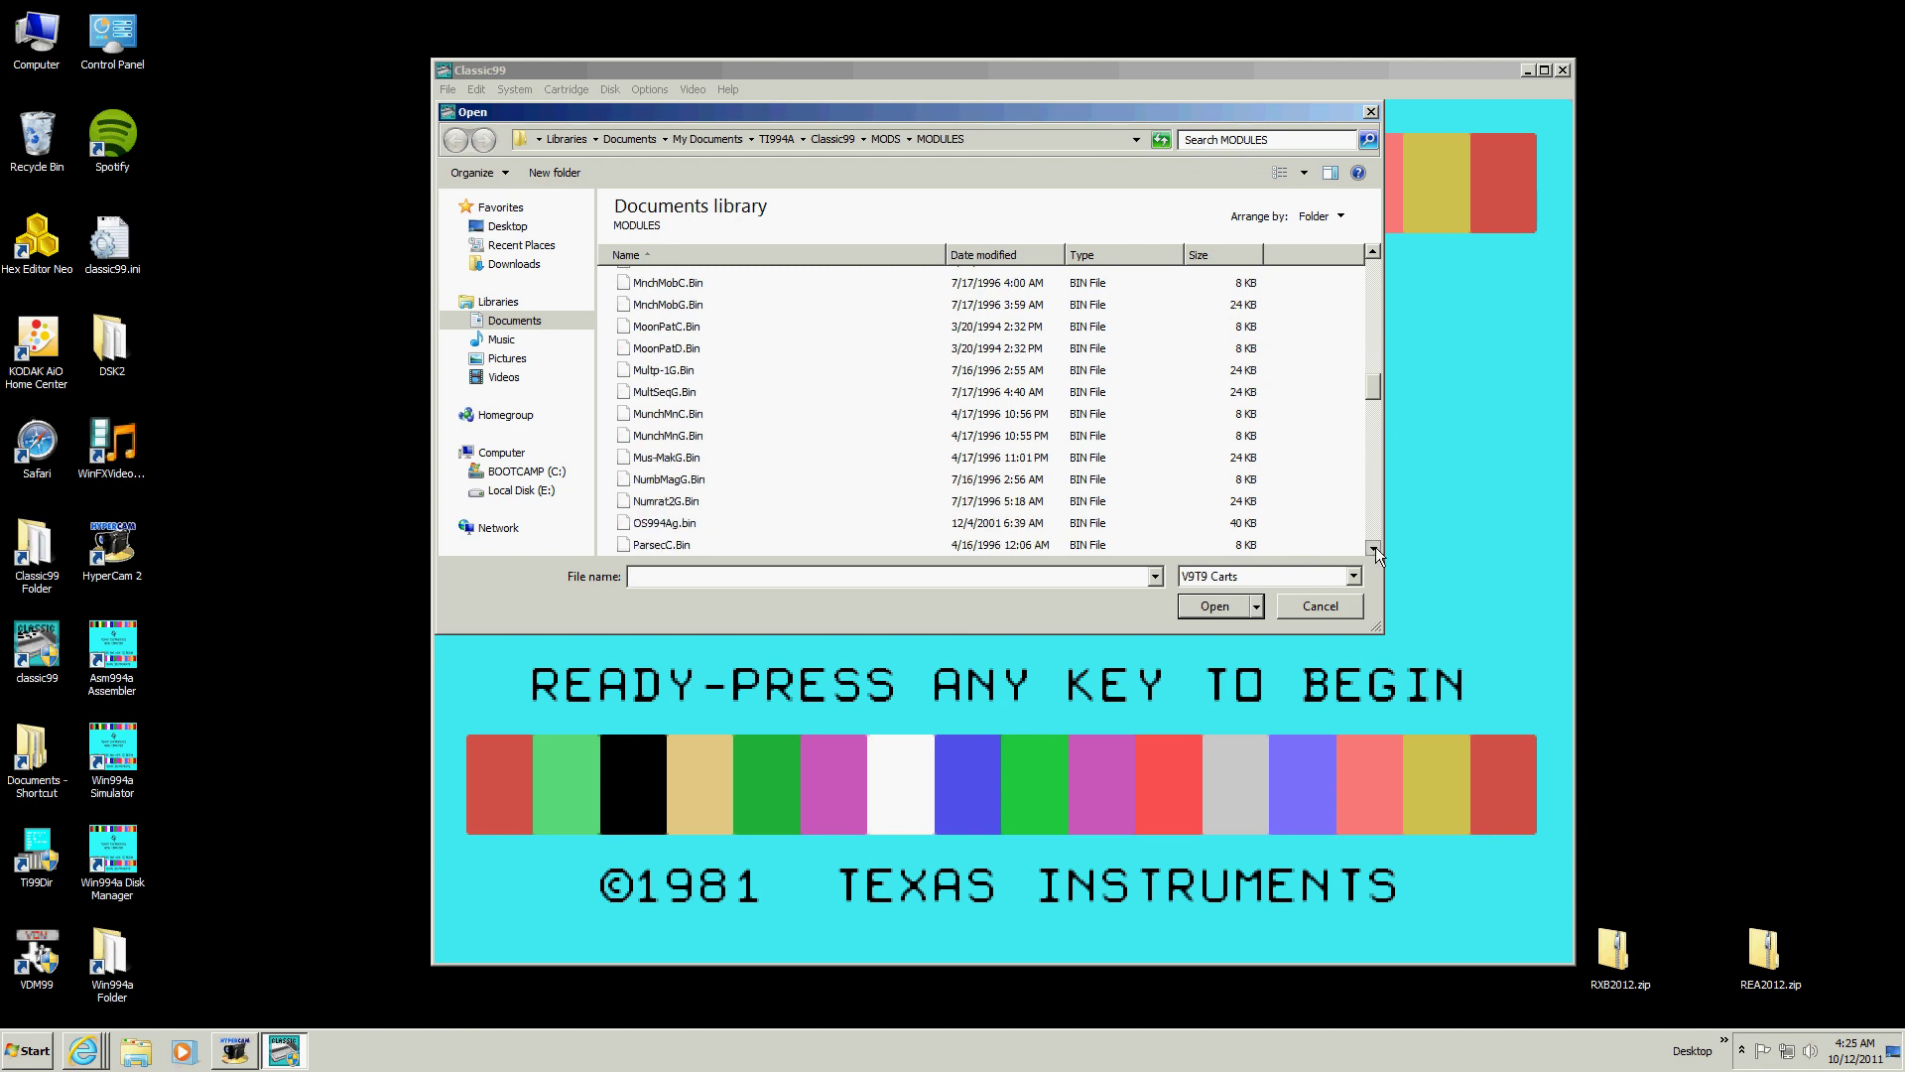
pyautogui.click(1374, 547)
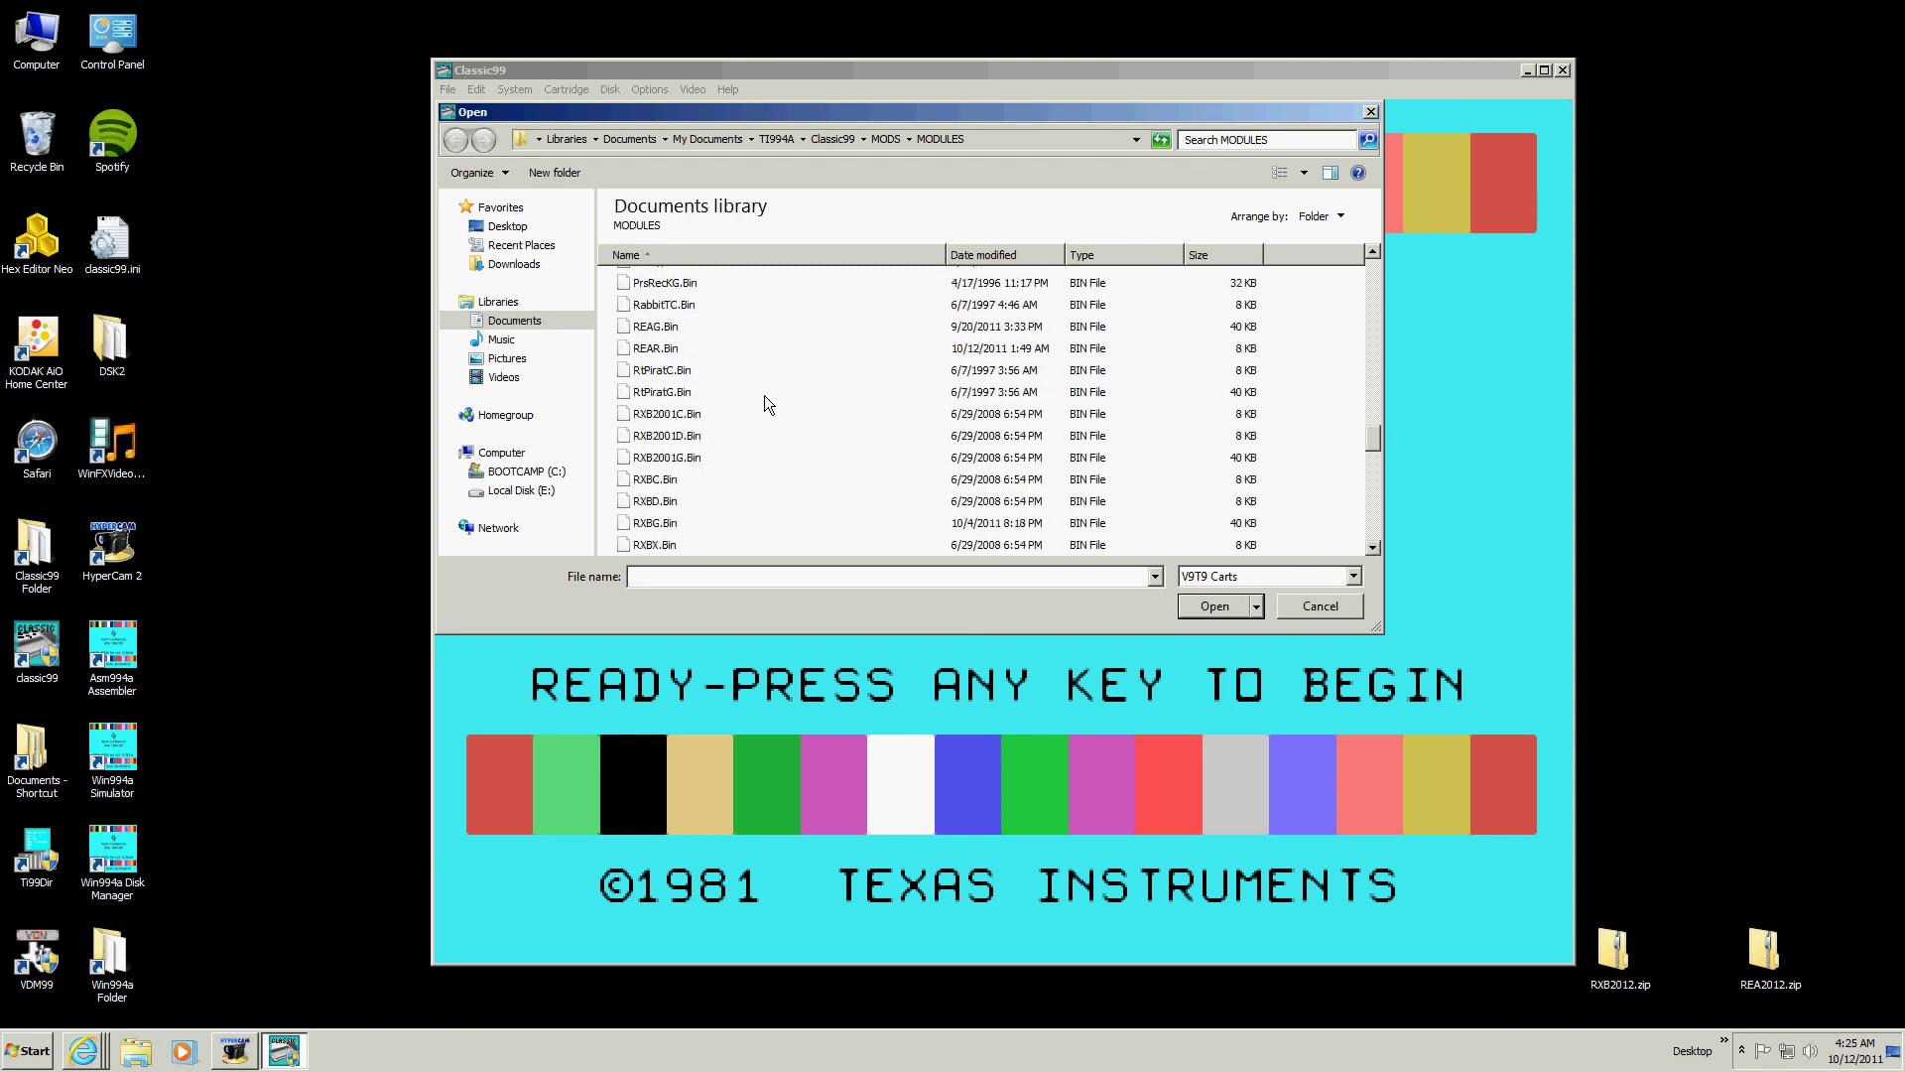
pyautogui.click(662, 332)
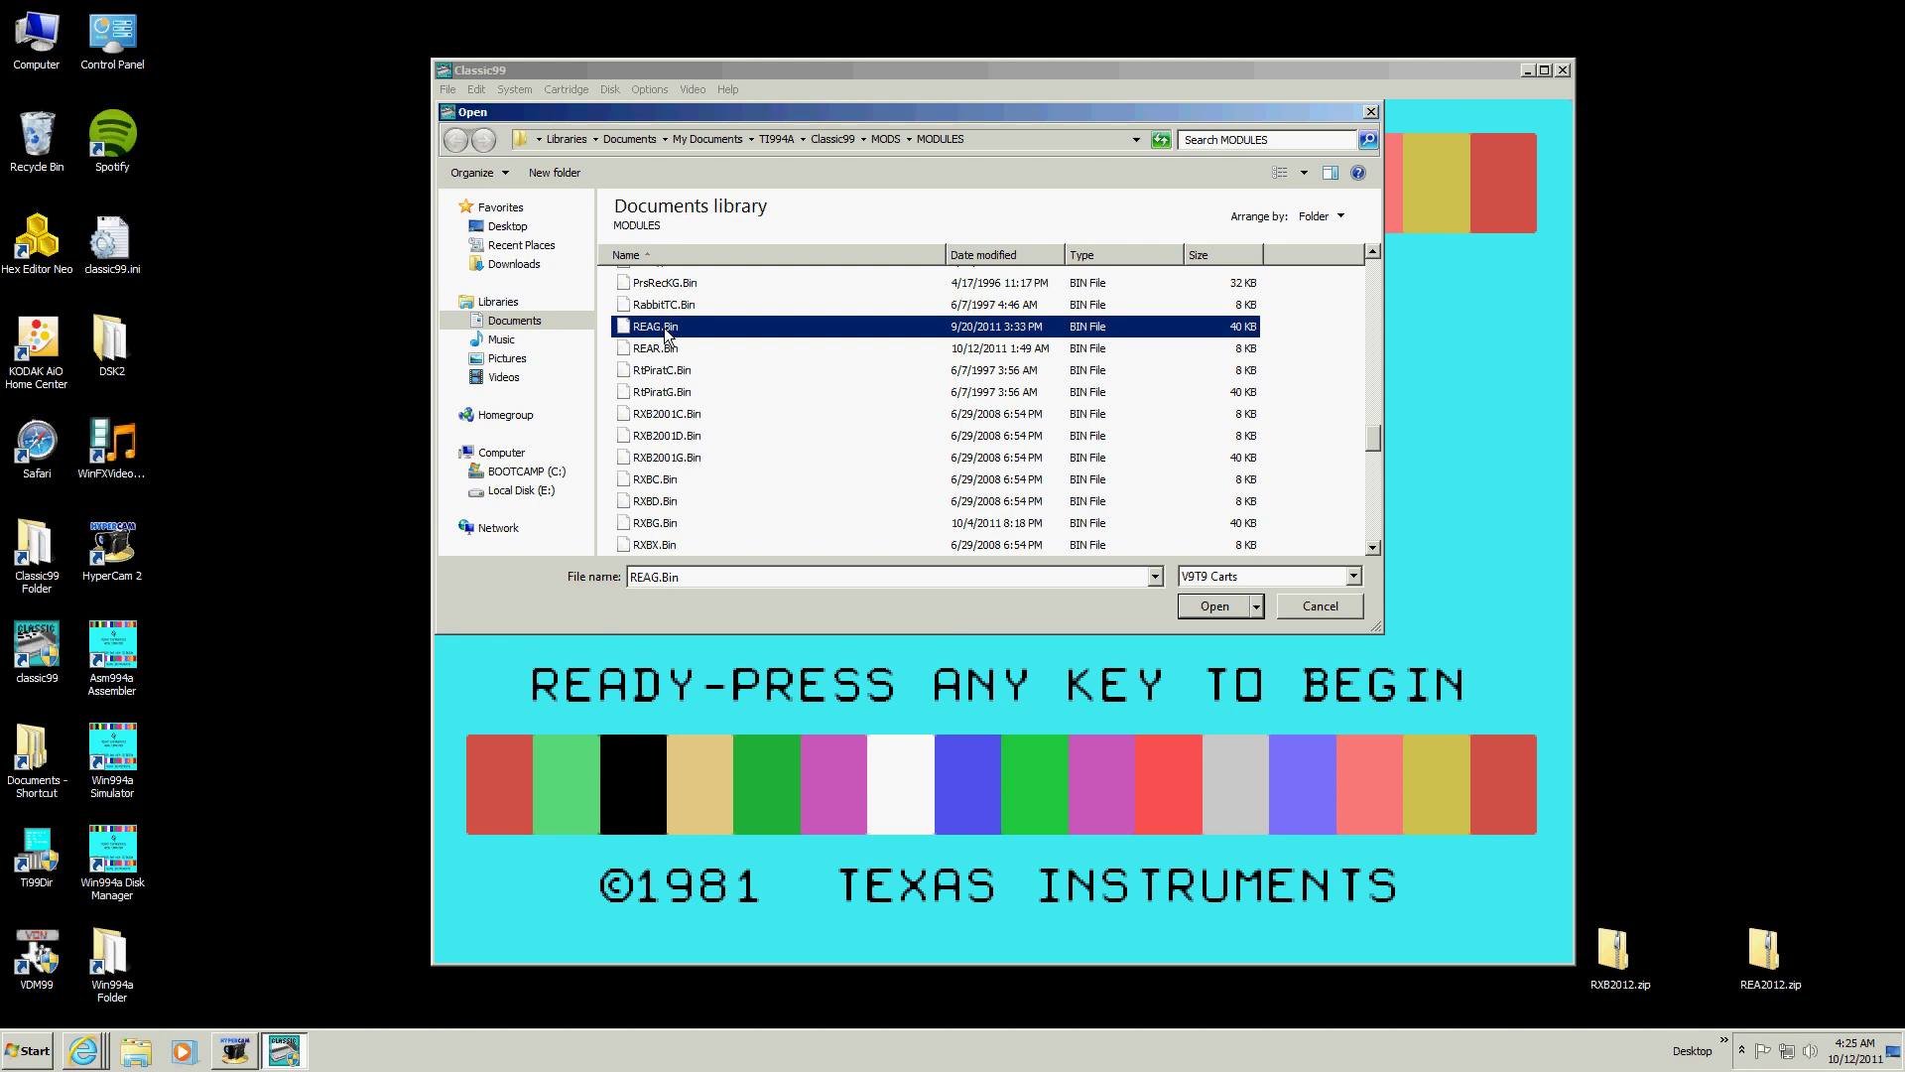
pyautogui.click(669, 352)
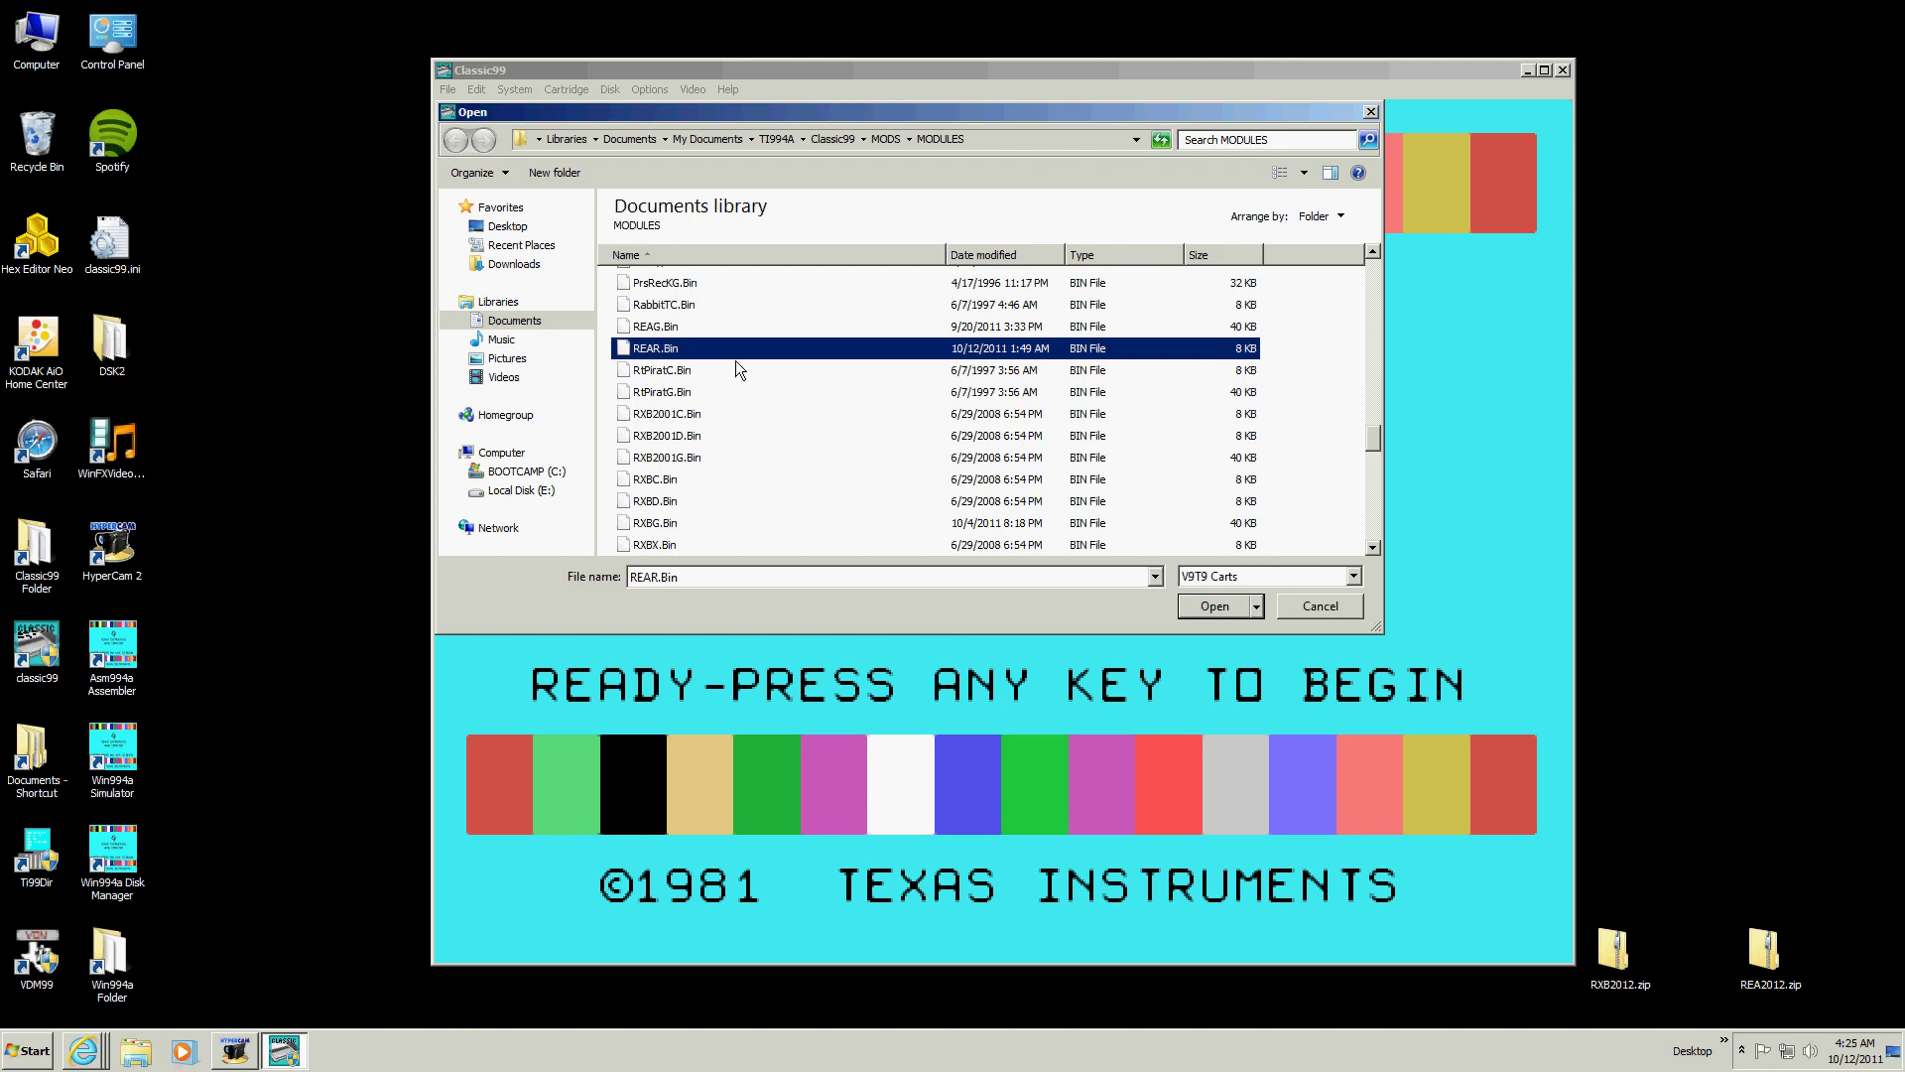
pyautogui.click(1213, 605)
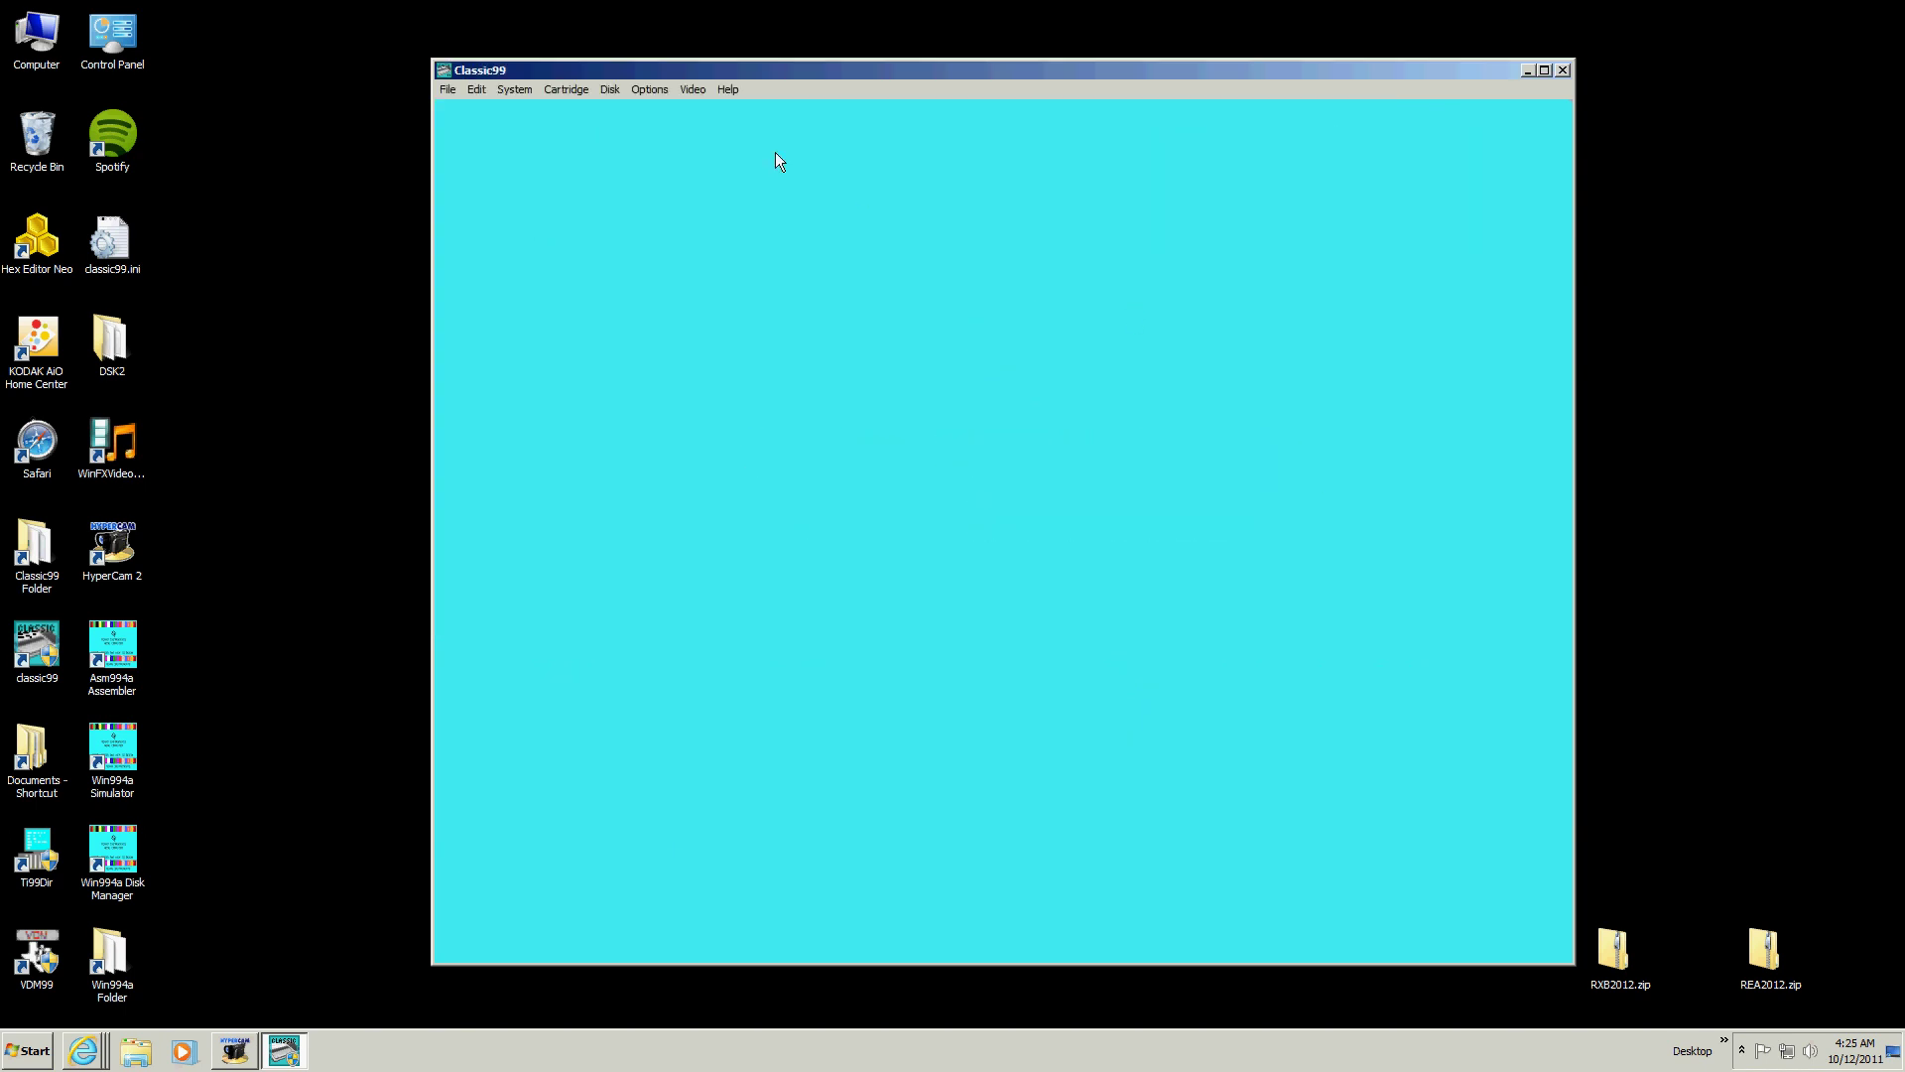
# Load REAG.Bin from the MODULES folder as a user cartridge and start REA VERSION 2012
pyautogui.click(566, 89)
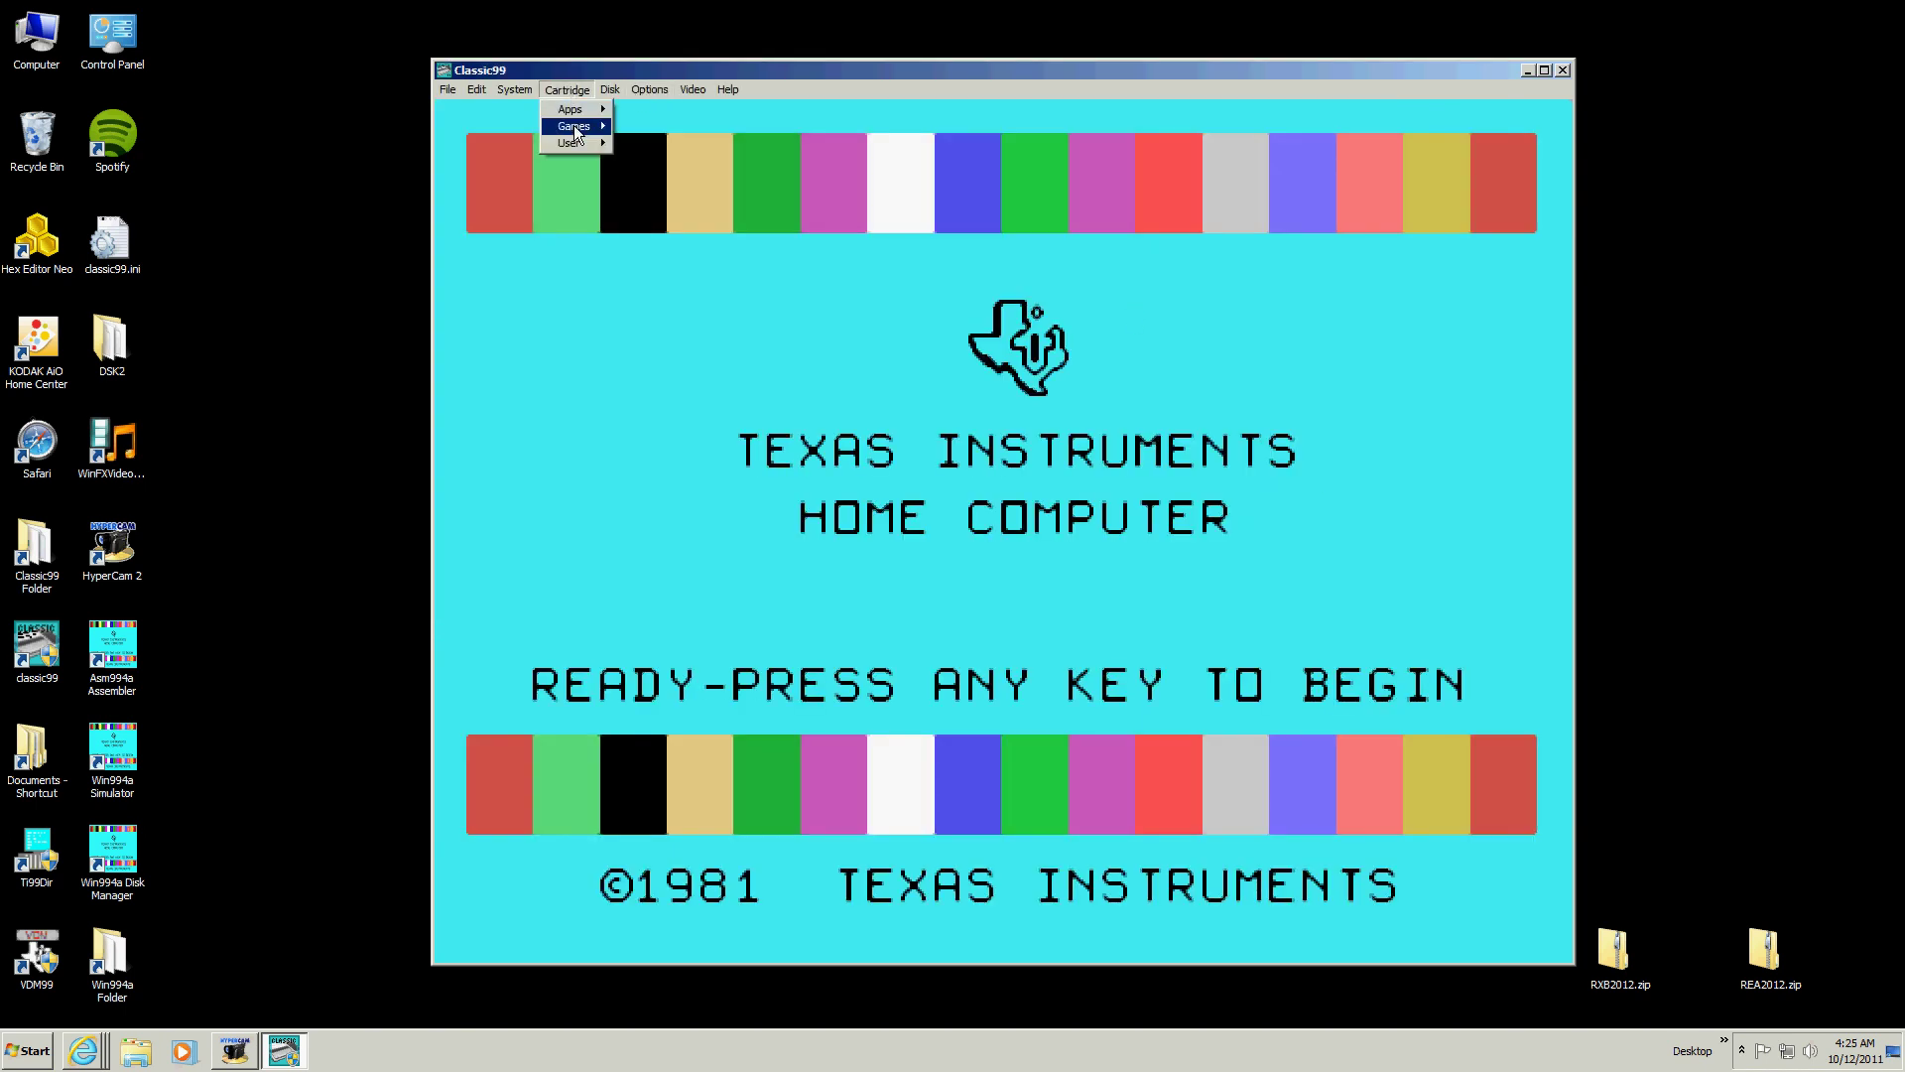
pyautogui.moveTo(580, 143)
pyautogui.click(639, 146)
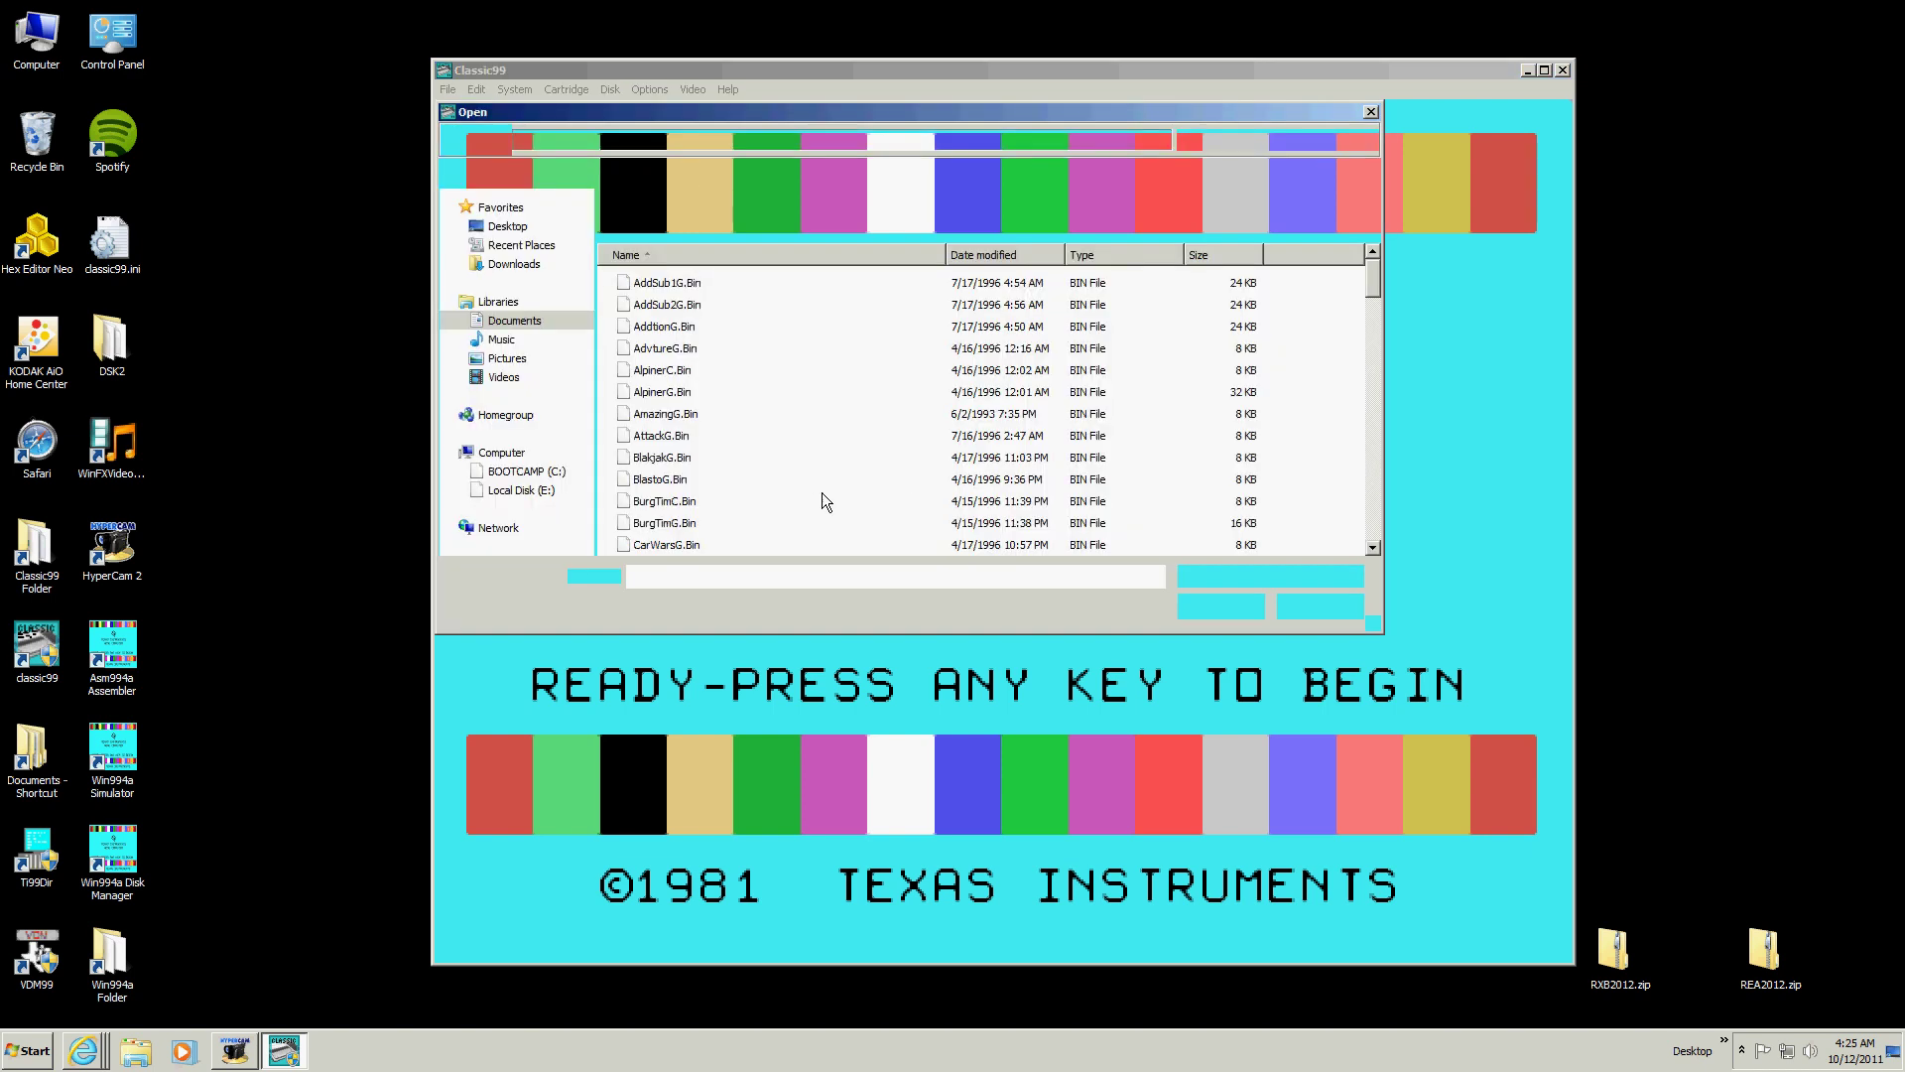
pyautogui.moveTo(1375, 272); pyautogui.dragTo(1376, 437)
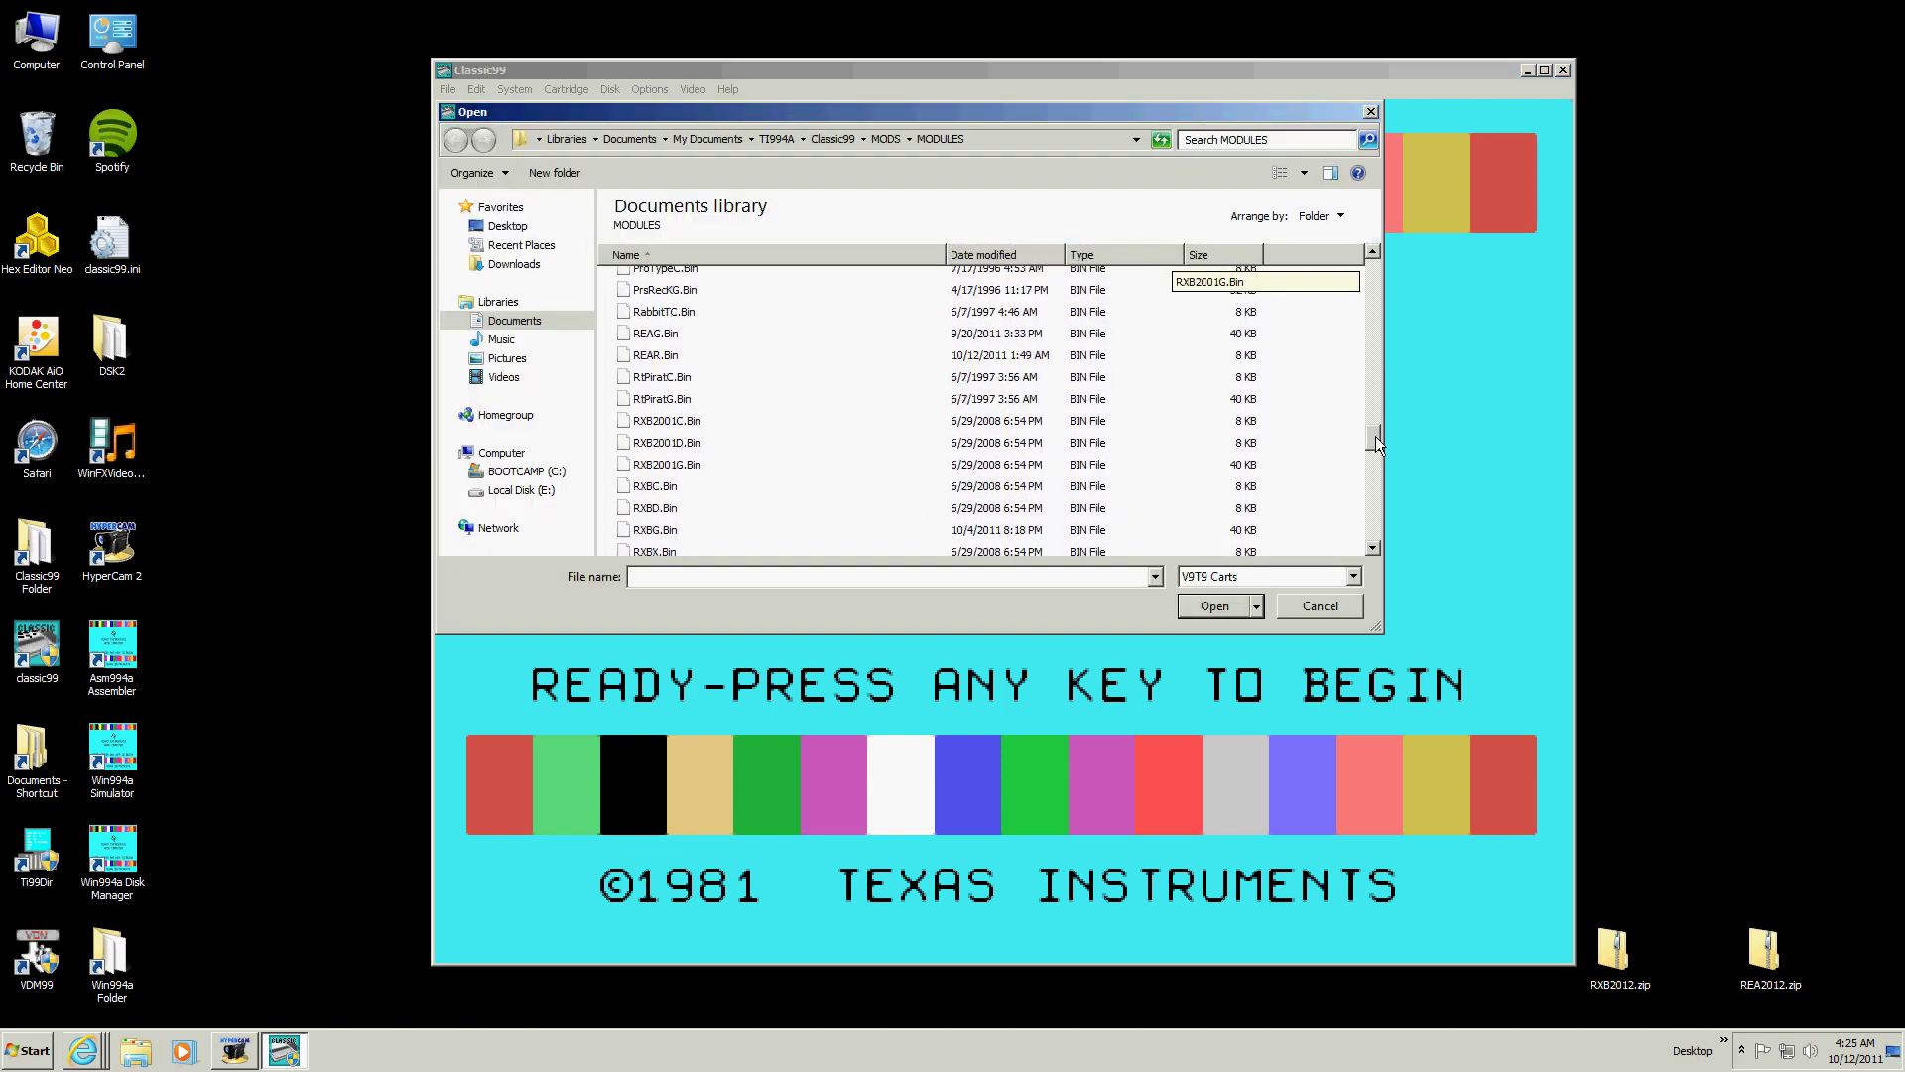
pyautogui.click(665, 338)
pyautogui.click(1201, 608)
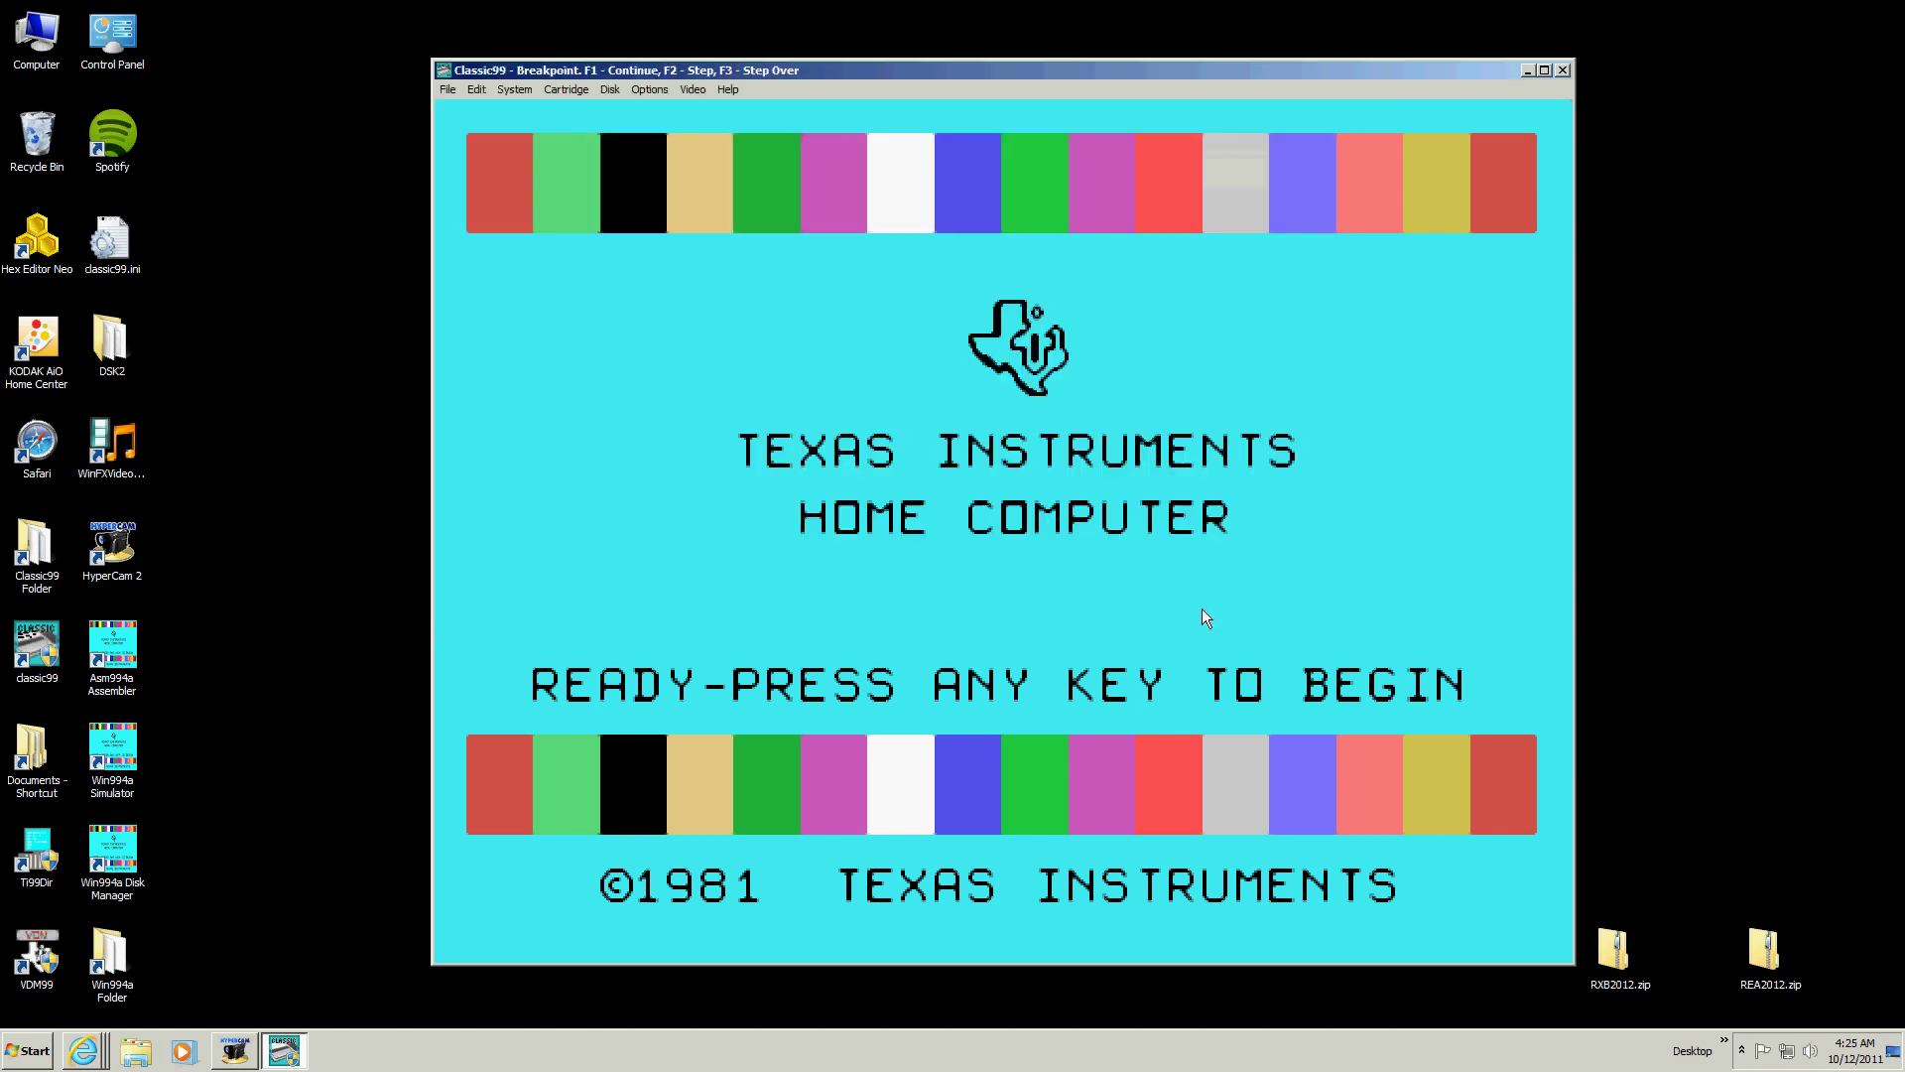
pyautogui.press('space')
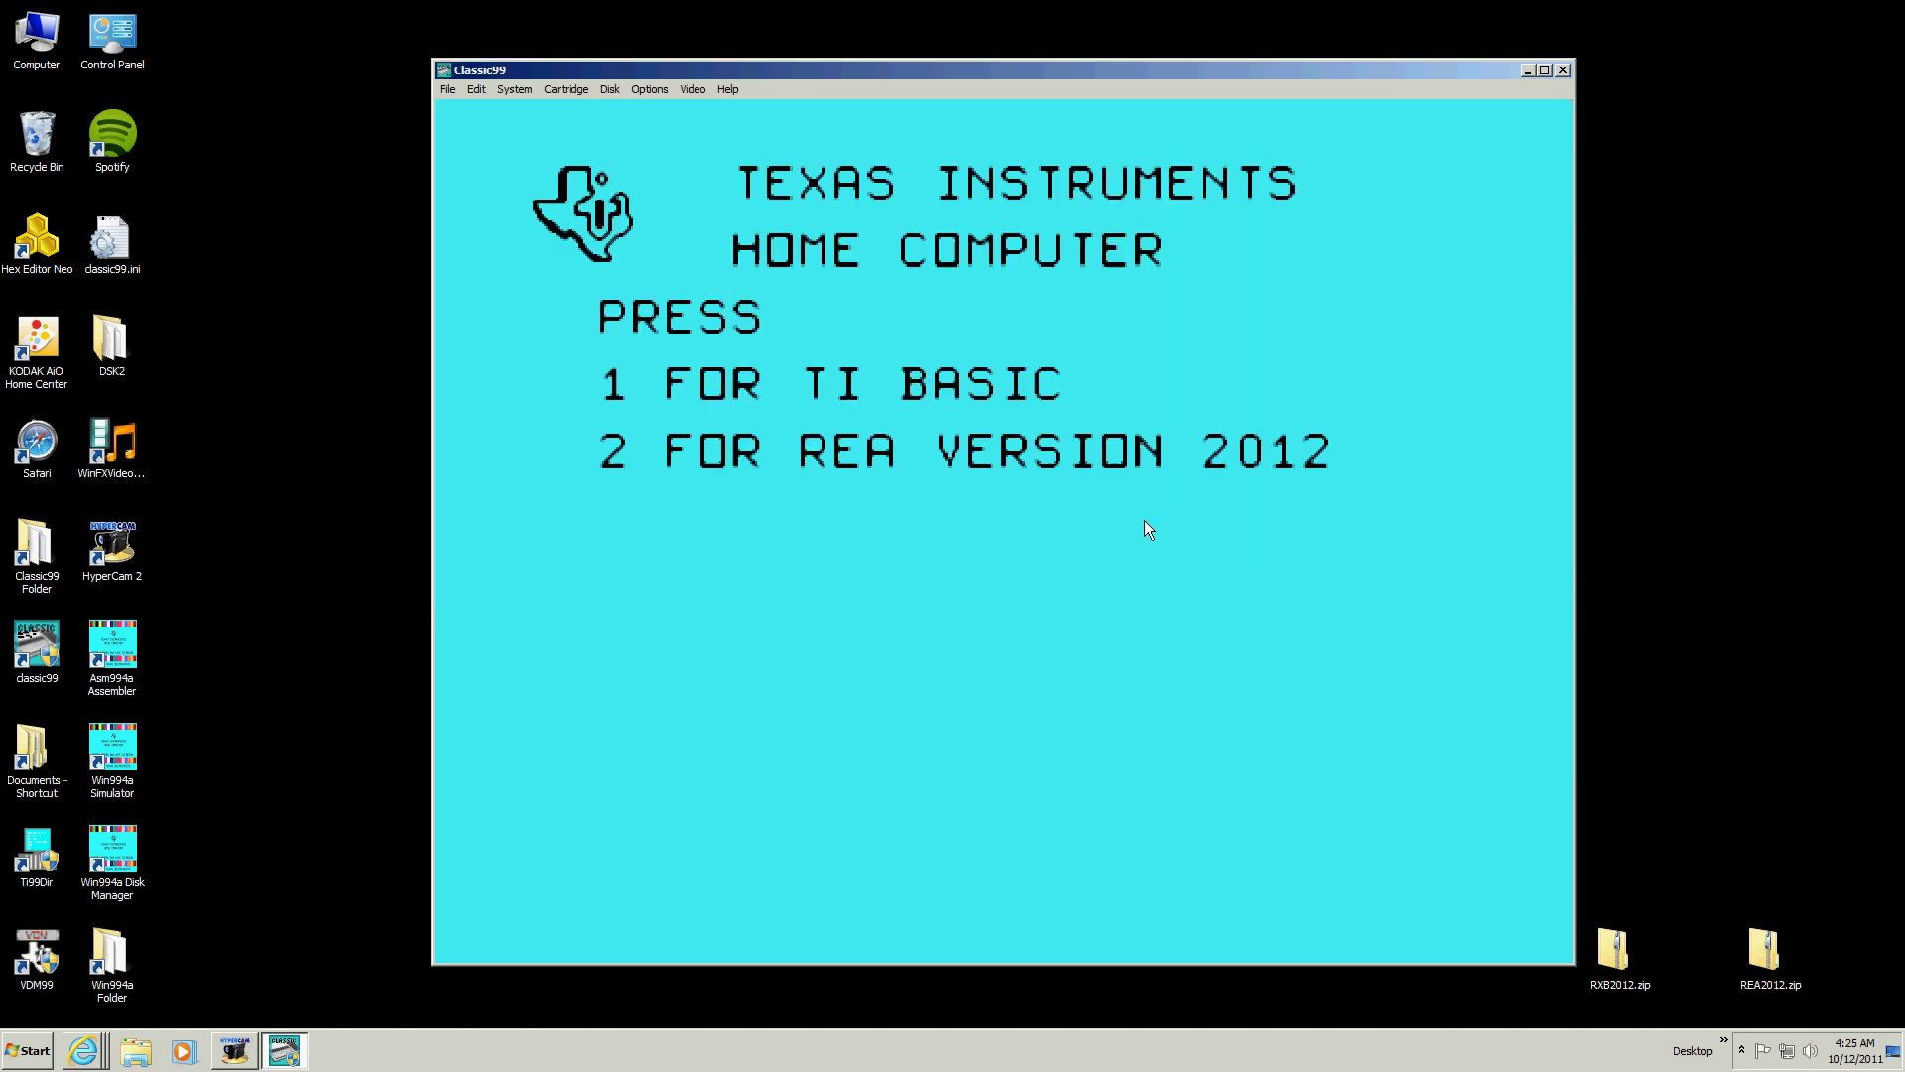
pyautogui.press('2')
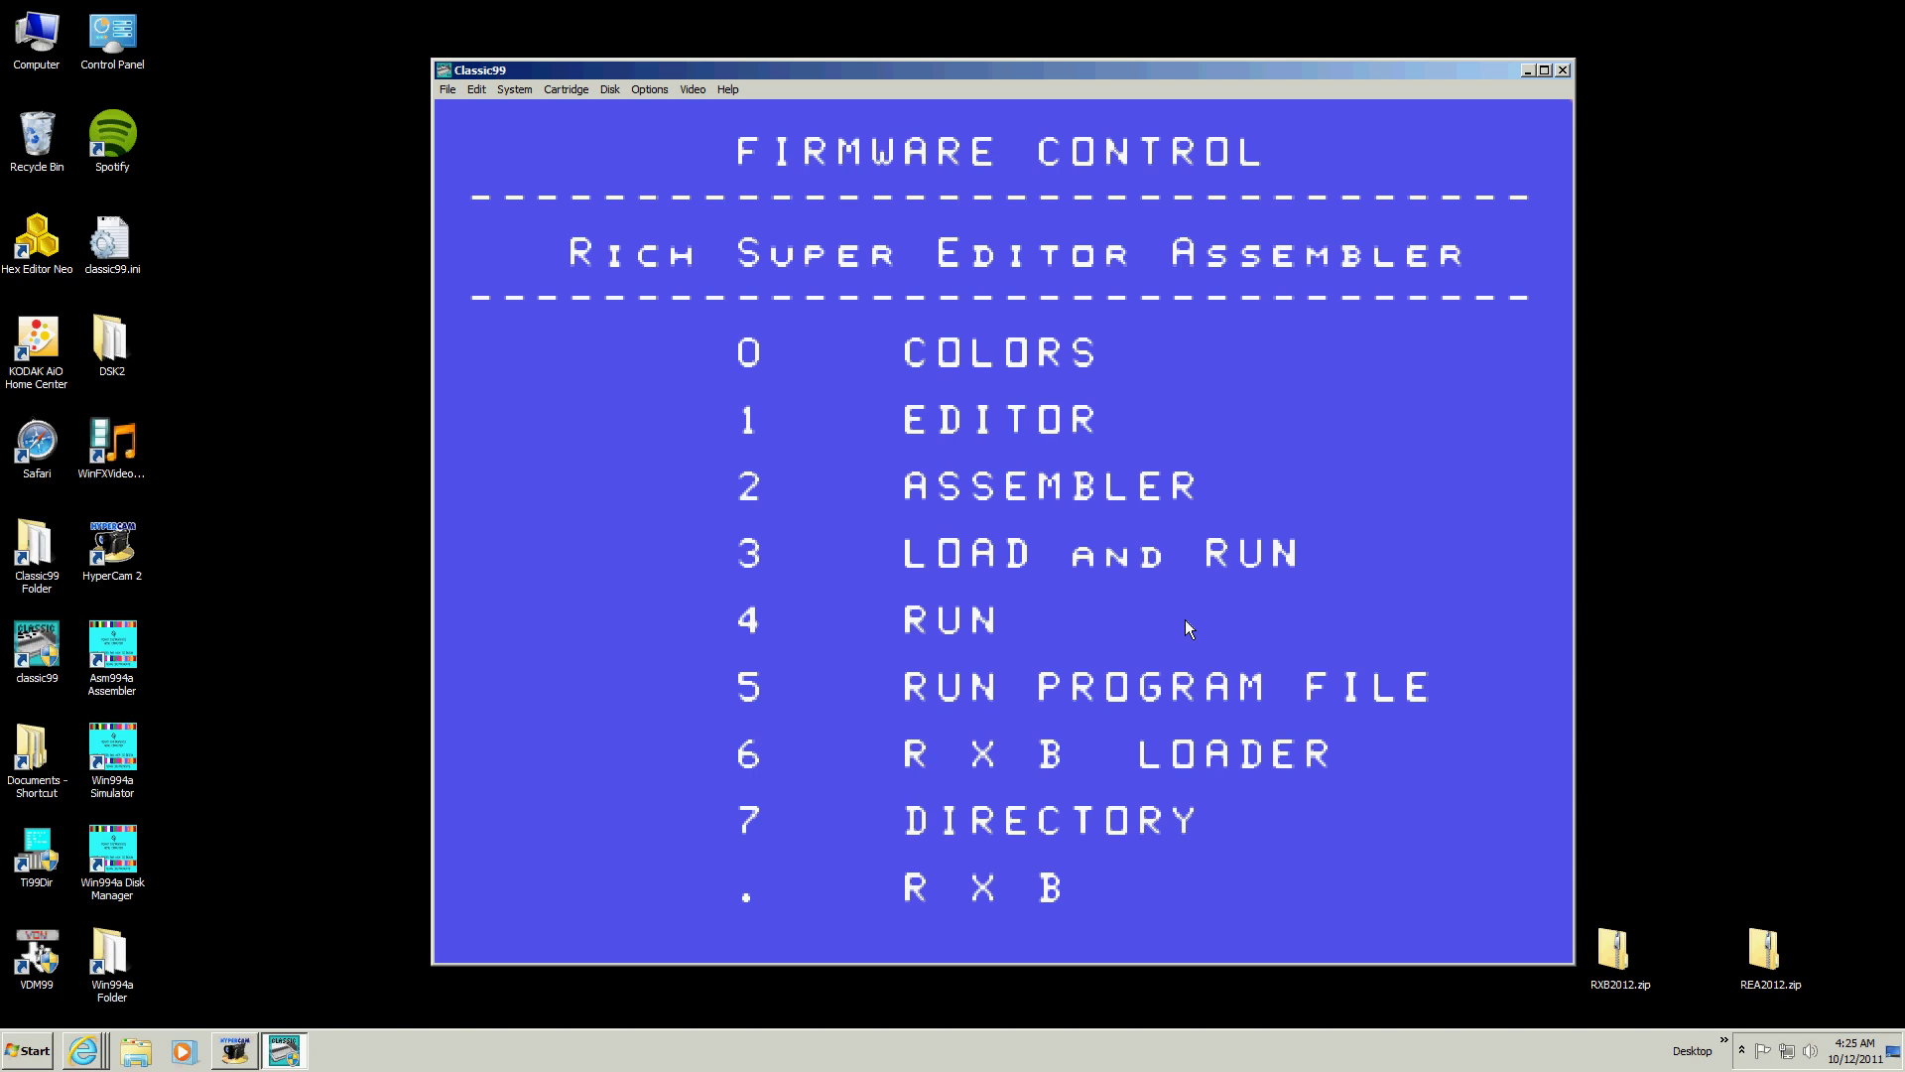
# Leave the program file path prompt and list the directory of device 1
pyautogui.write('5')
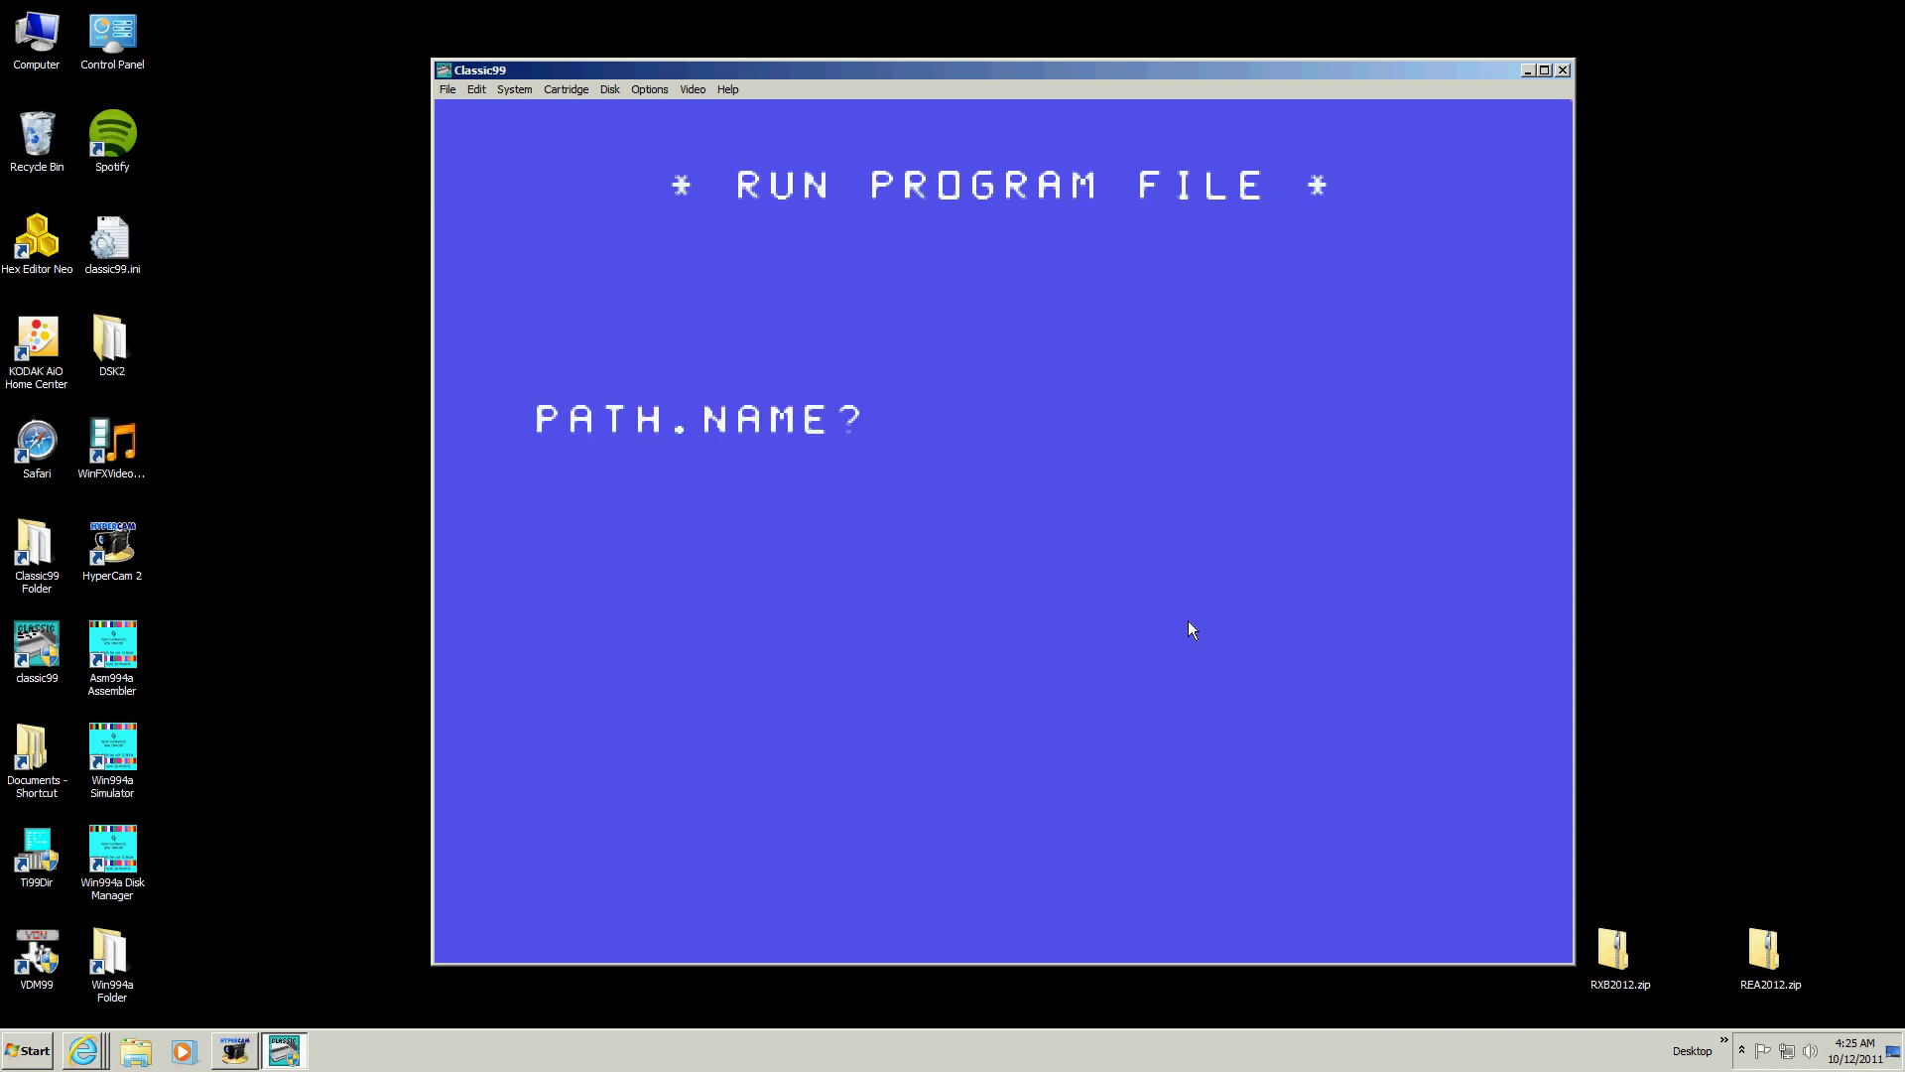
pyautogui.write('1')
pyautogui.press('Escape')
pyautogui.write('71')
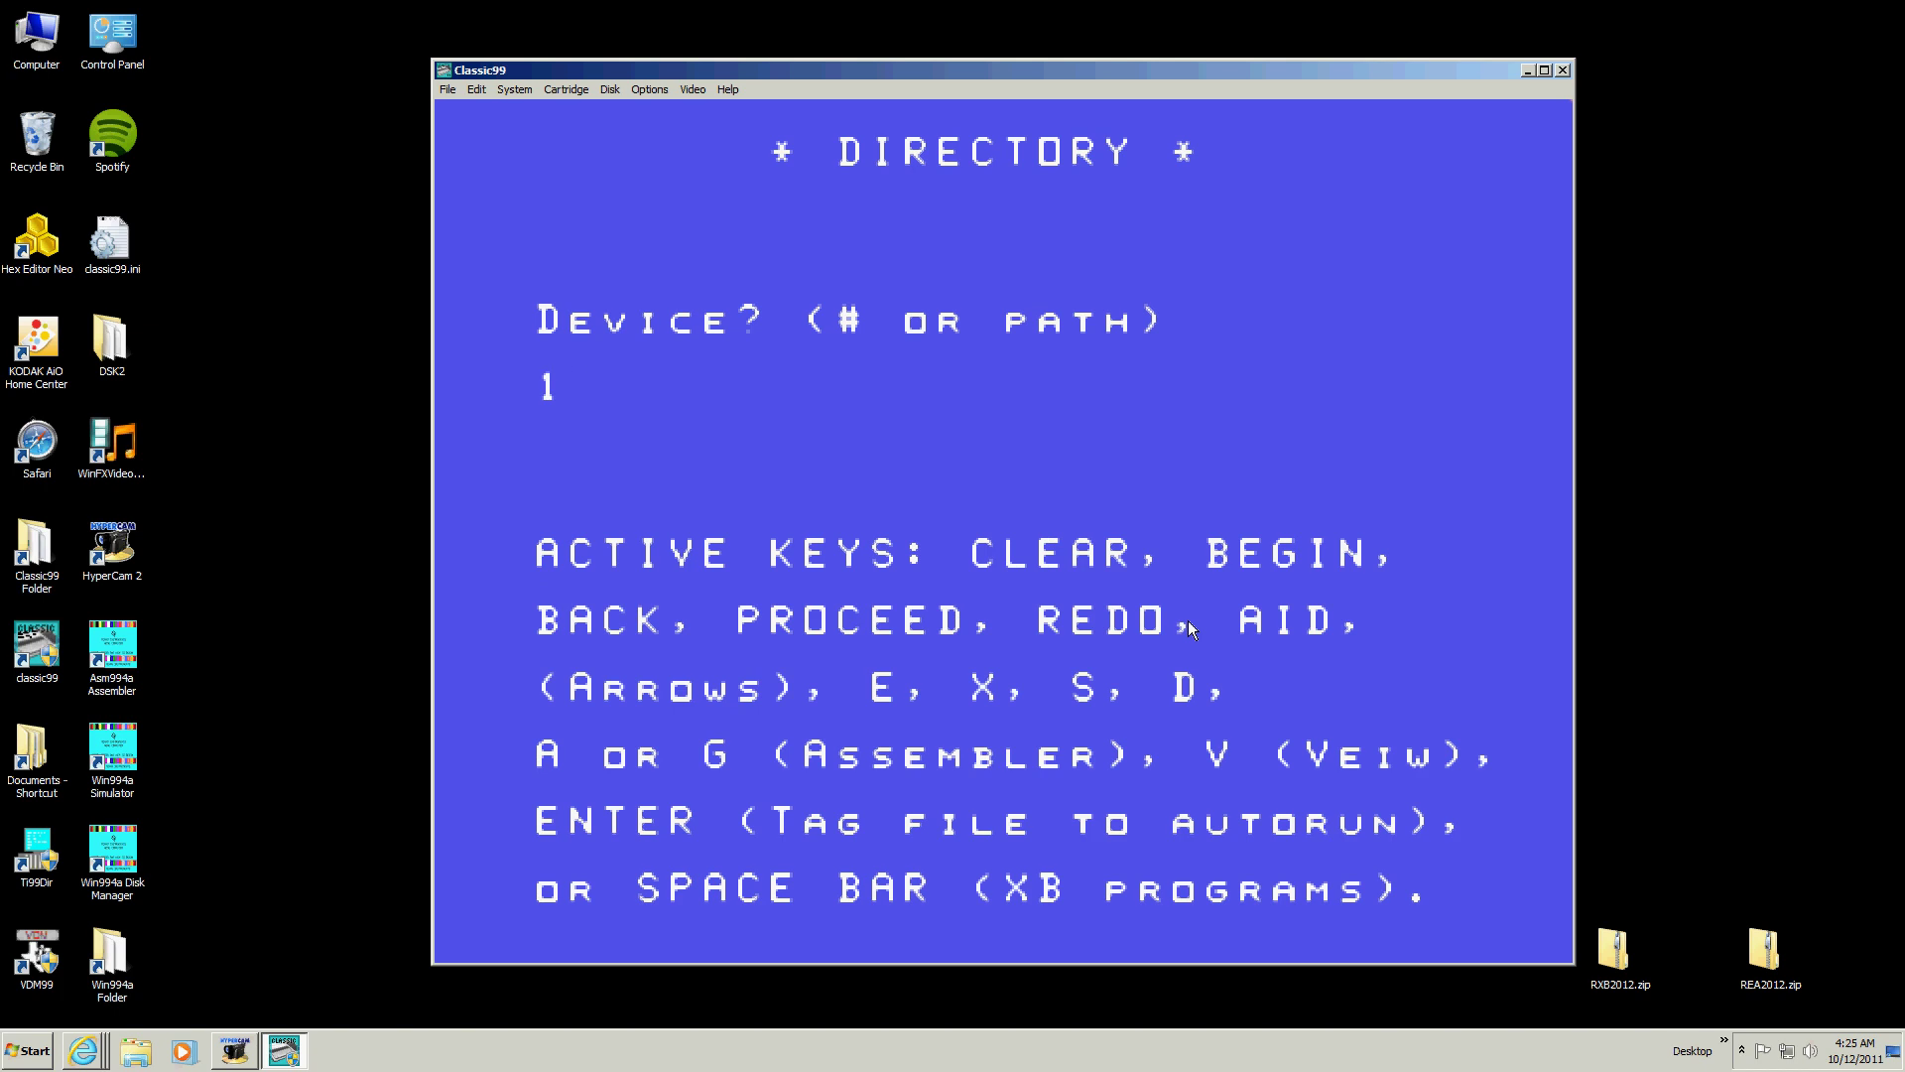
pyautogui.press('Return')
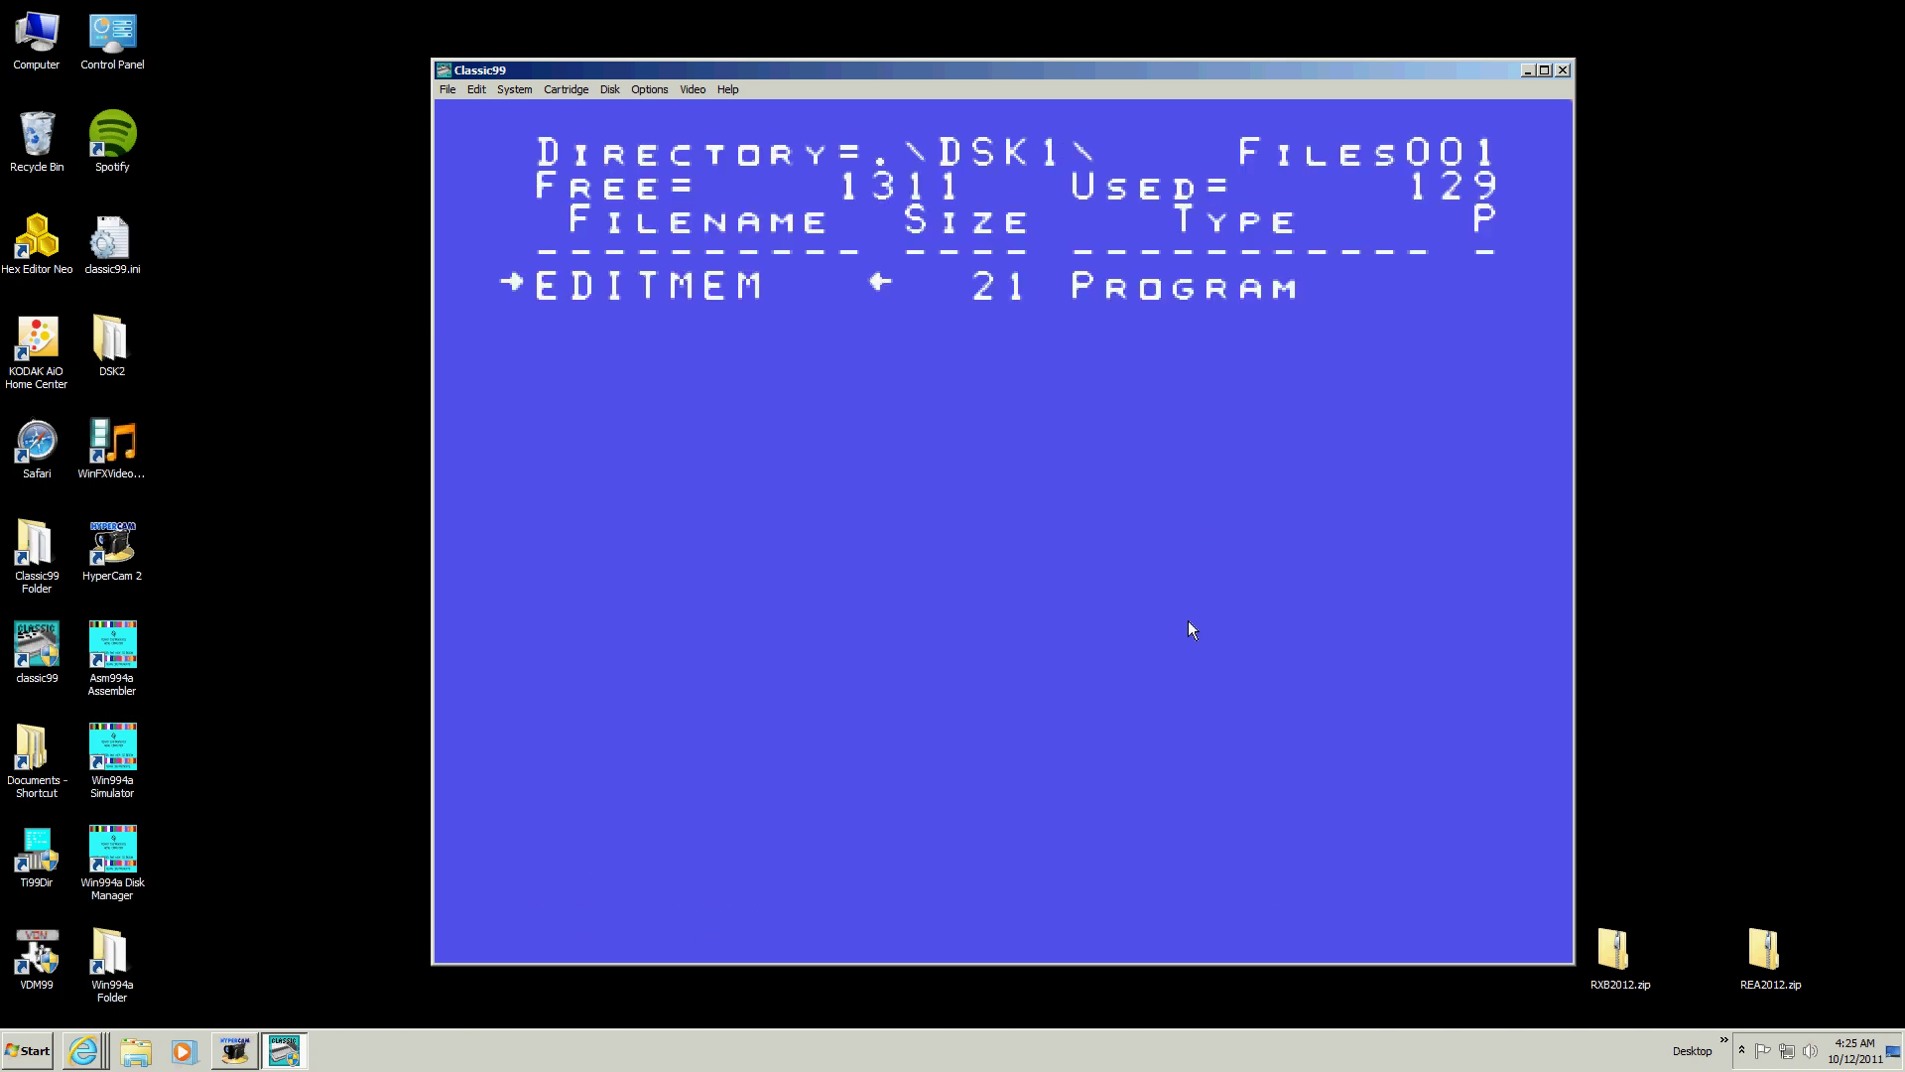
# Return to the REA menu and run the program file DSK1.EDITMEM
pyautogui.press('Escape')
pyautogui.write('5DSK1.EDITMEM')
pyautogui.press('Return')
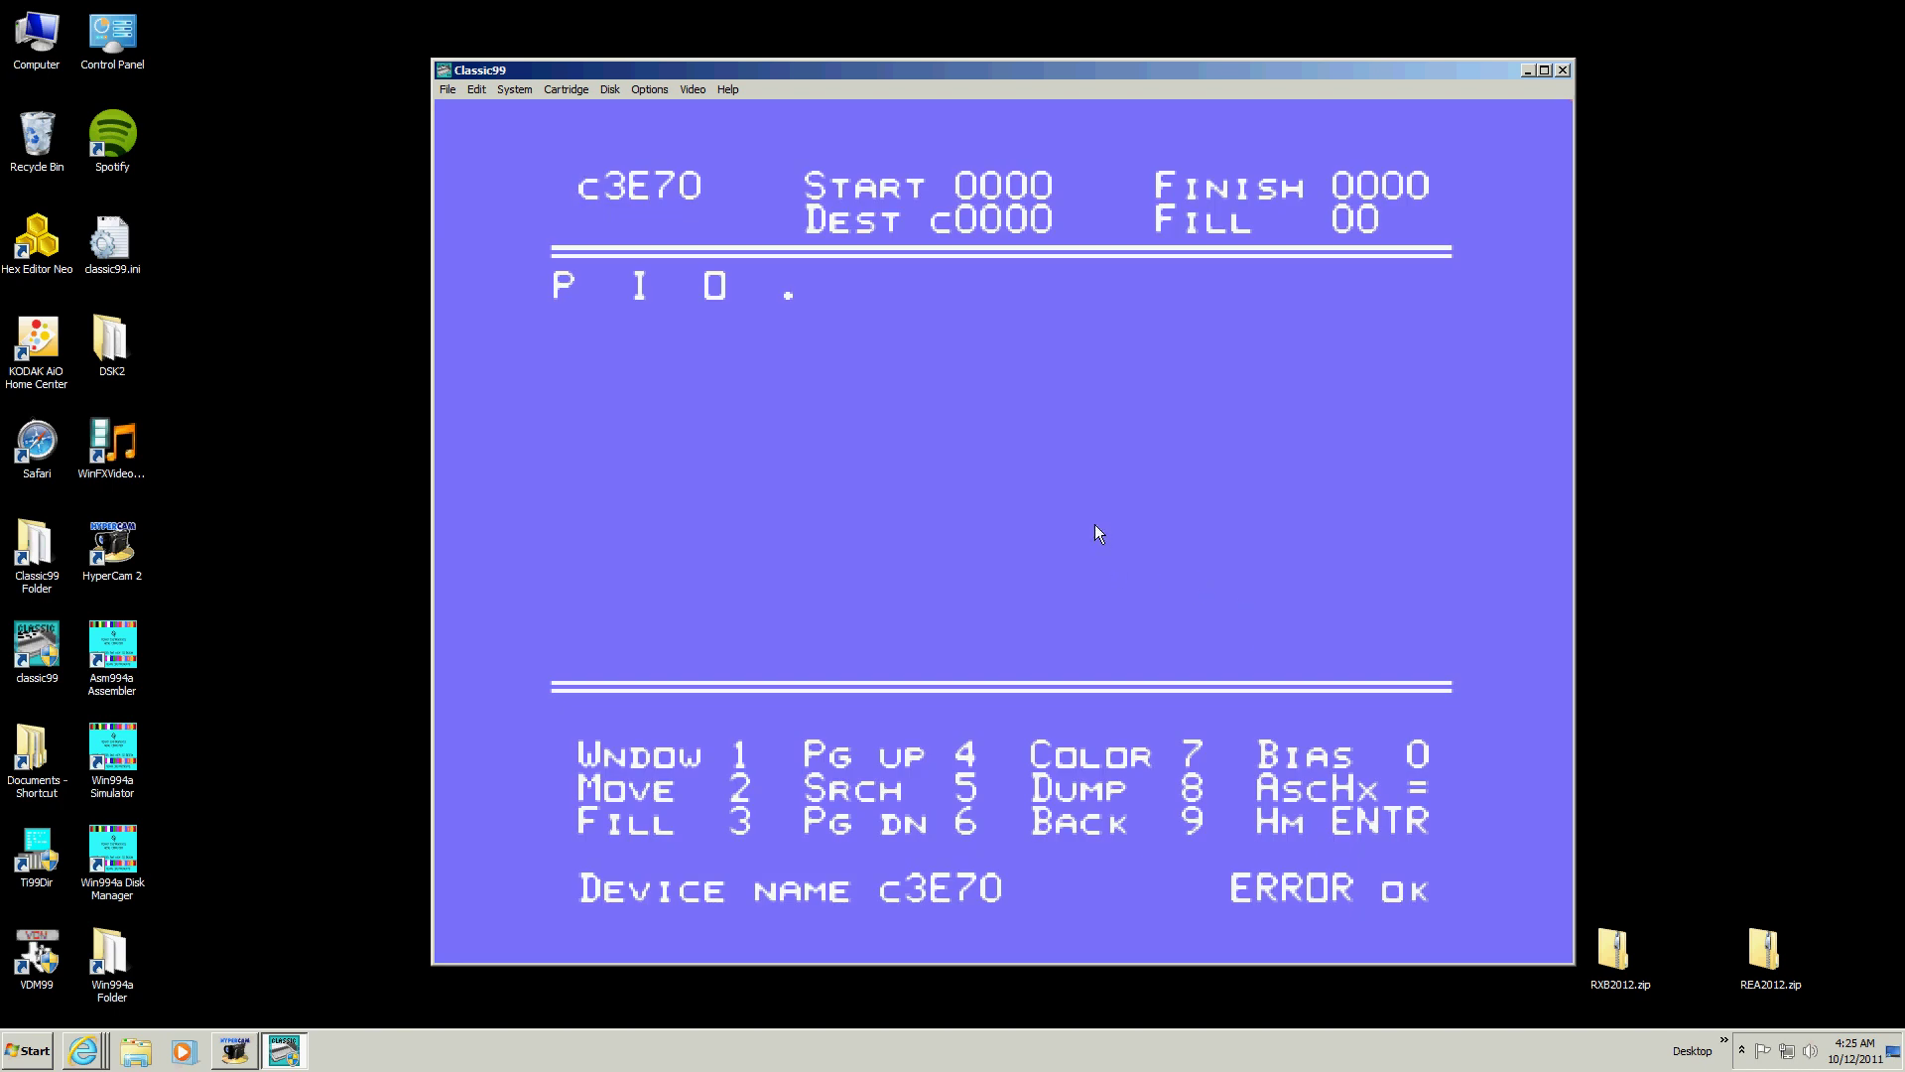
# Set the memory editor's CPU address to 6000 and enter the hex byte area
pyautogui.press('Right')
pyautogui.write('600')
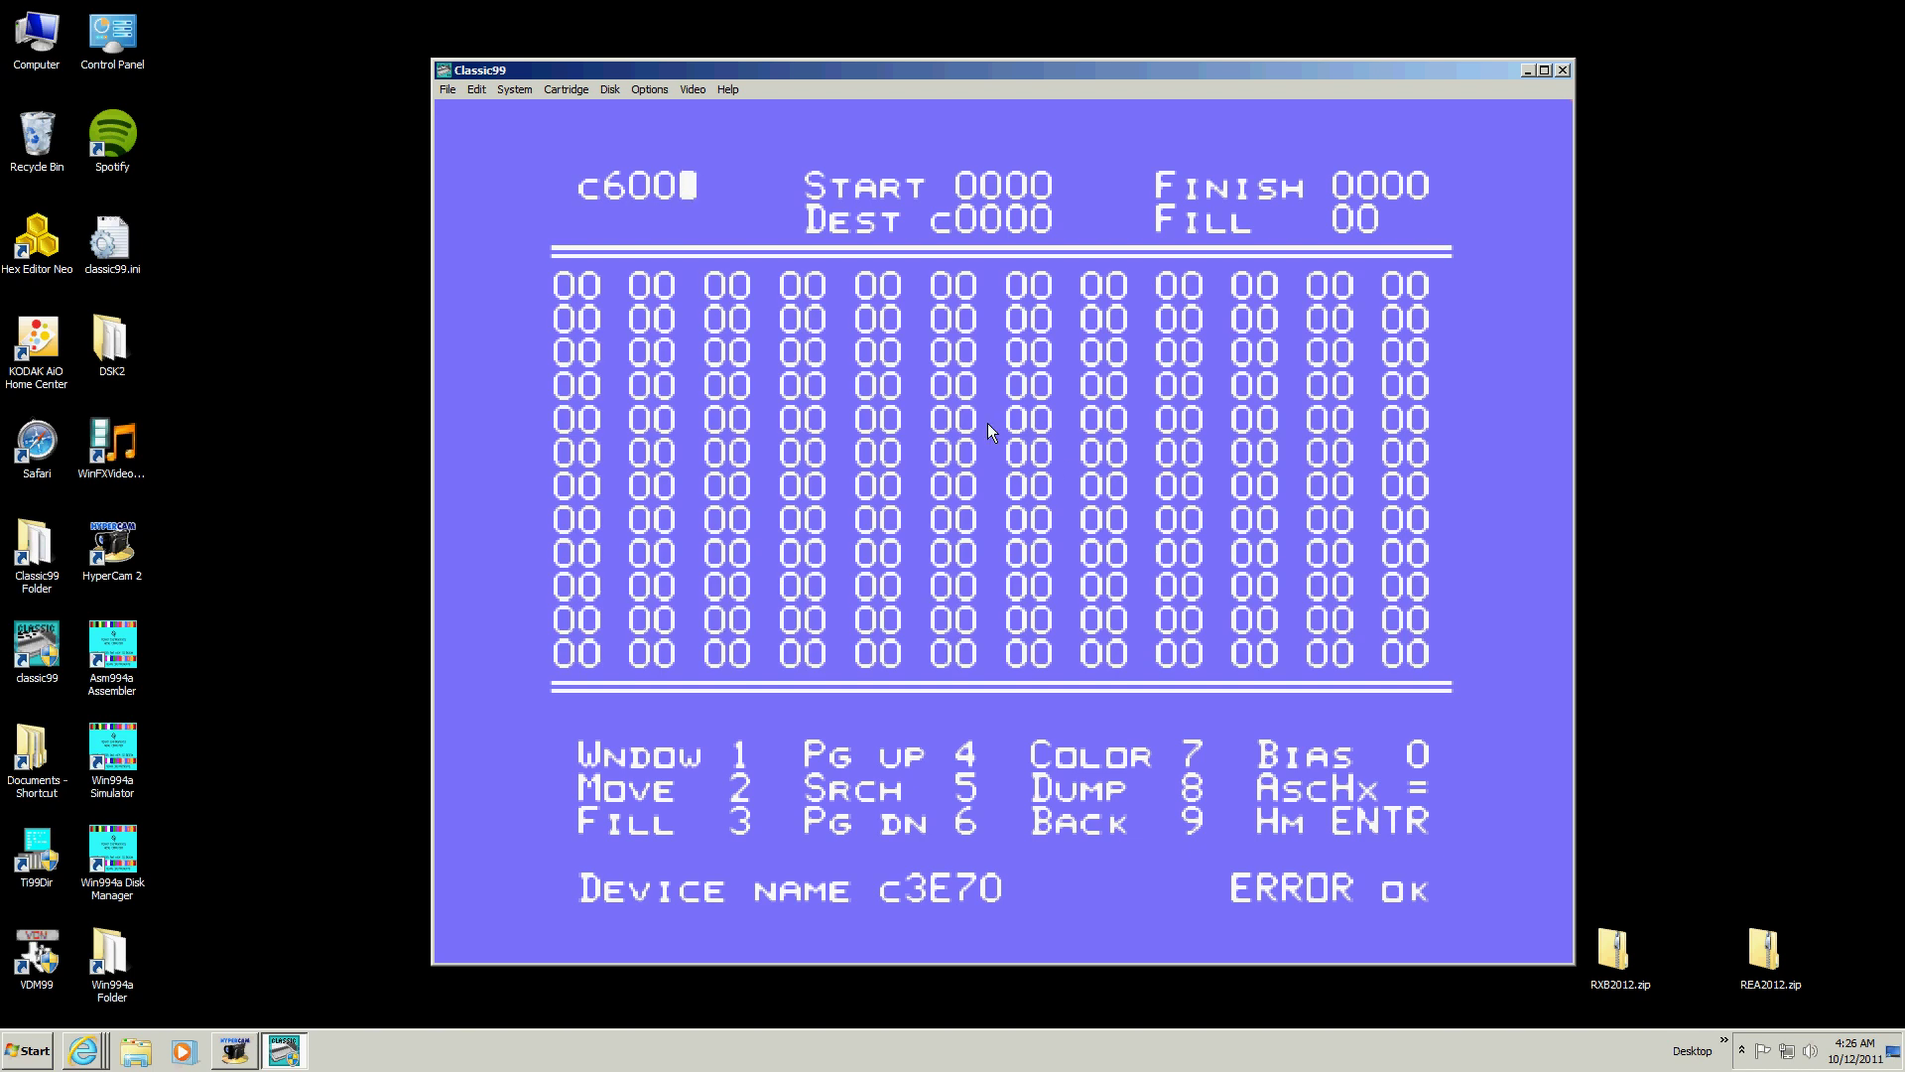
pyautogui.write('0')
pyautogui.press('Return')
# Shrink the emulator window, move it aside, and open the Classic99 Debugger next to it
pyautogui.moveTo(1576, 773); pyautogui.dragTo(1189, 514)
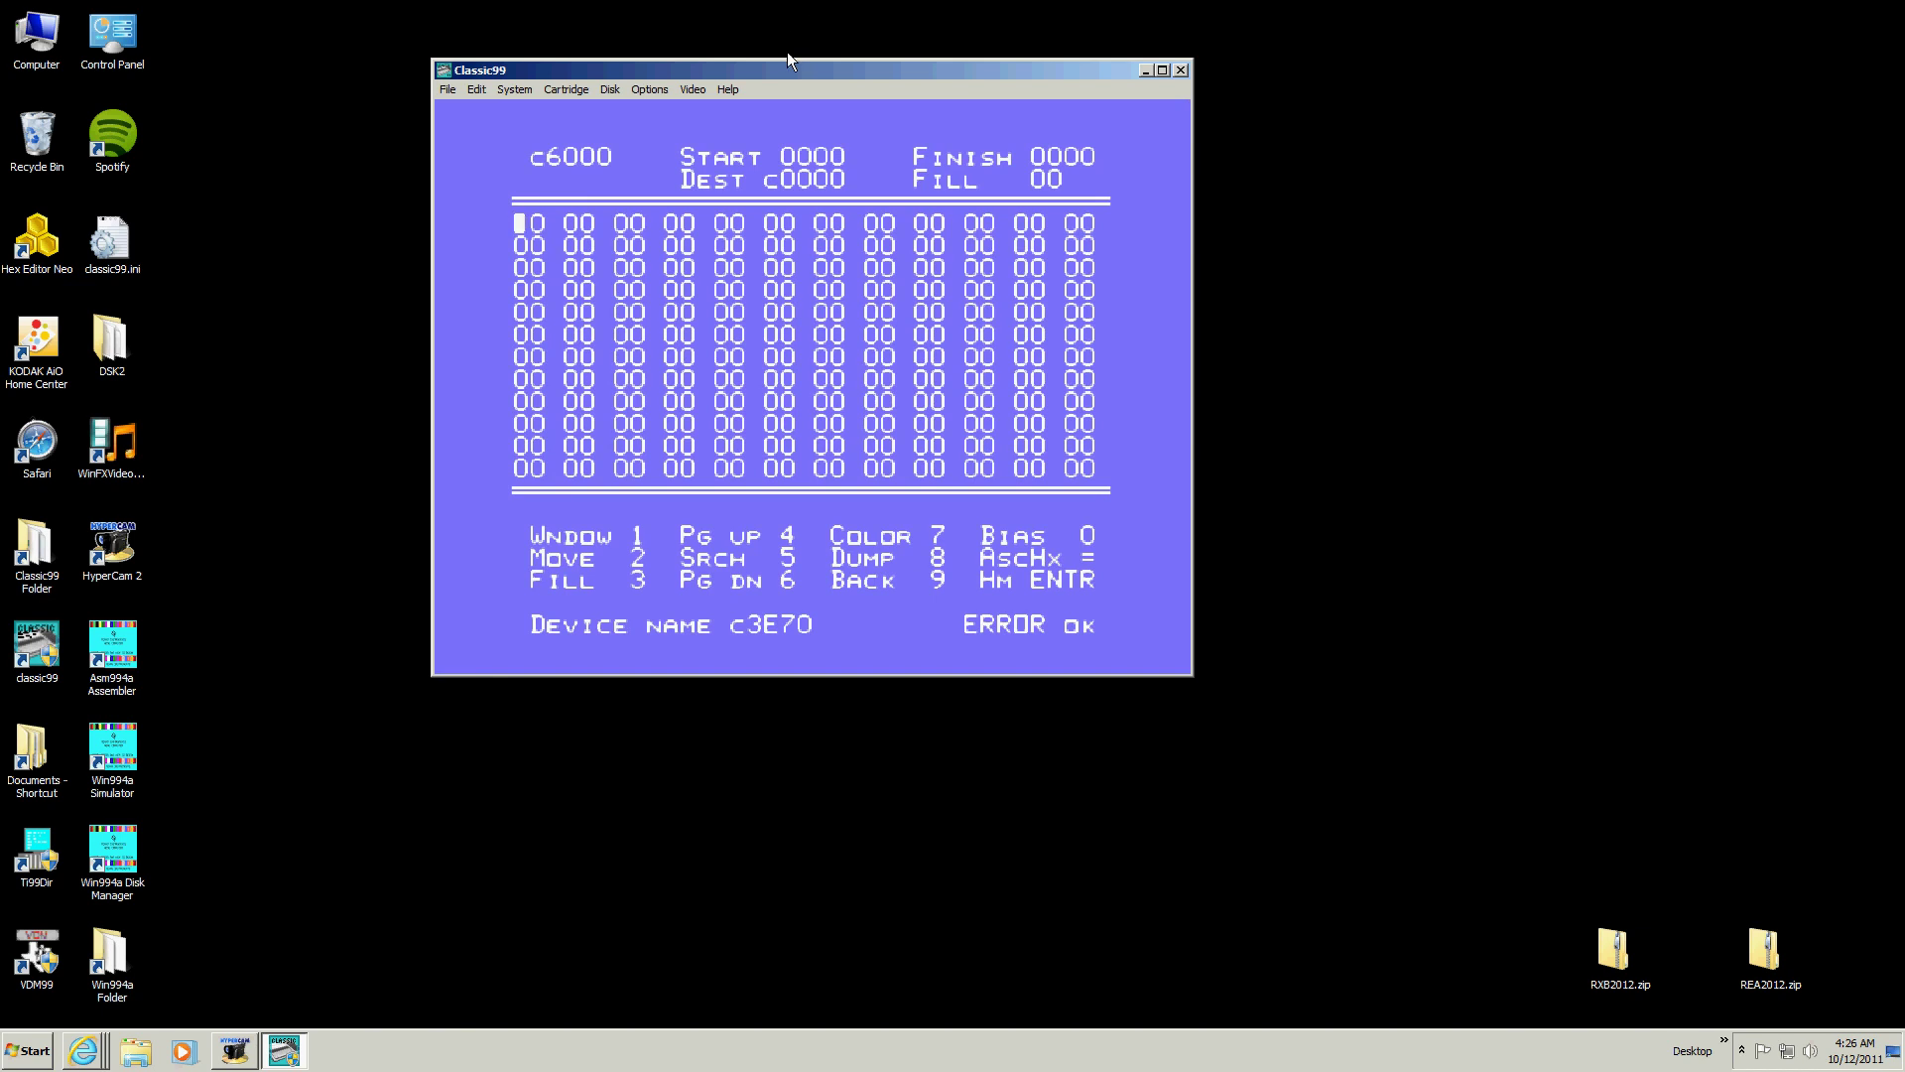
pyautogui.moveTo(790, 68); pyautogui.dragTo(1453, 73)
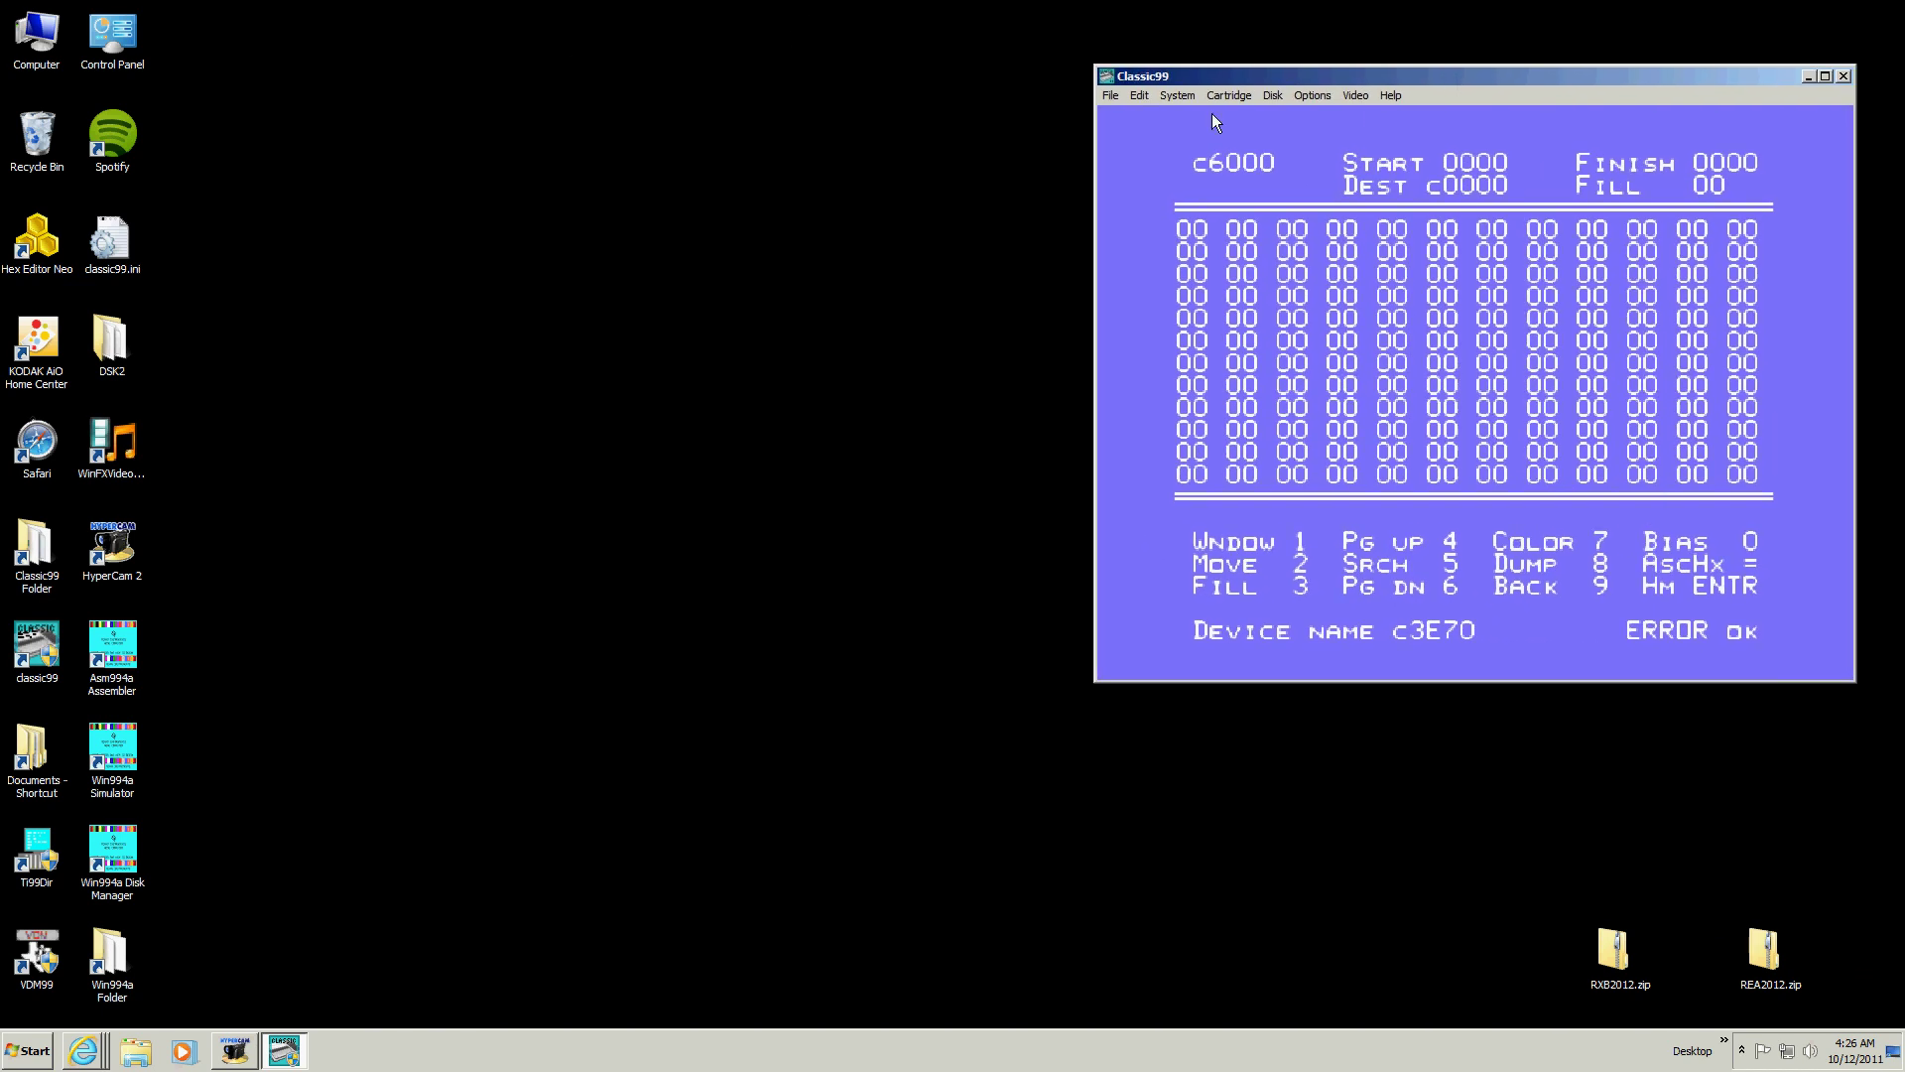
pyautogui.click(1139, 94)
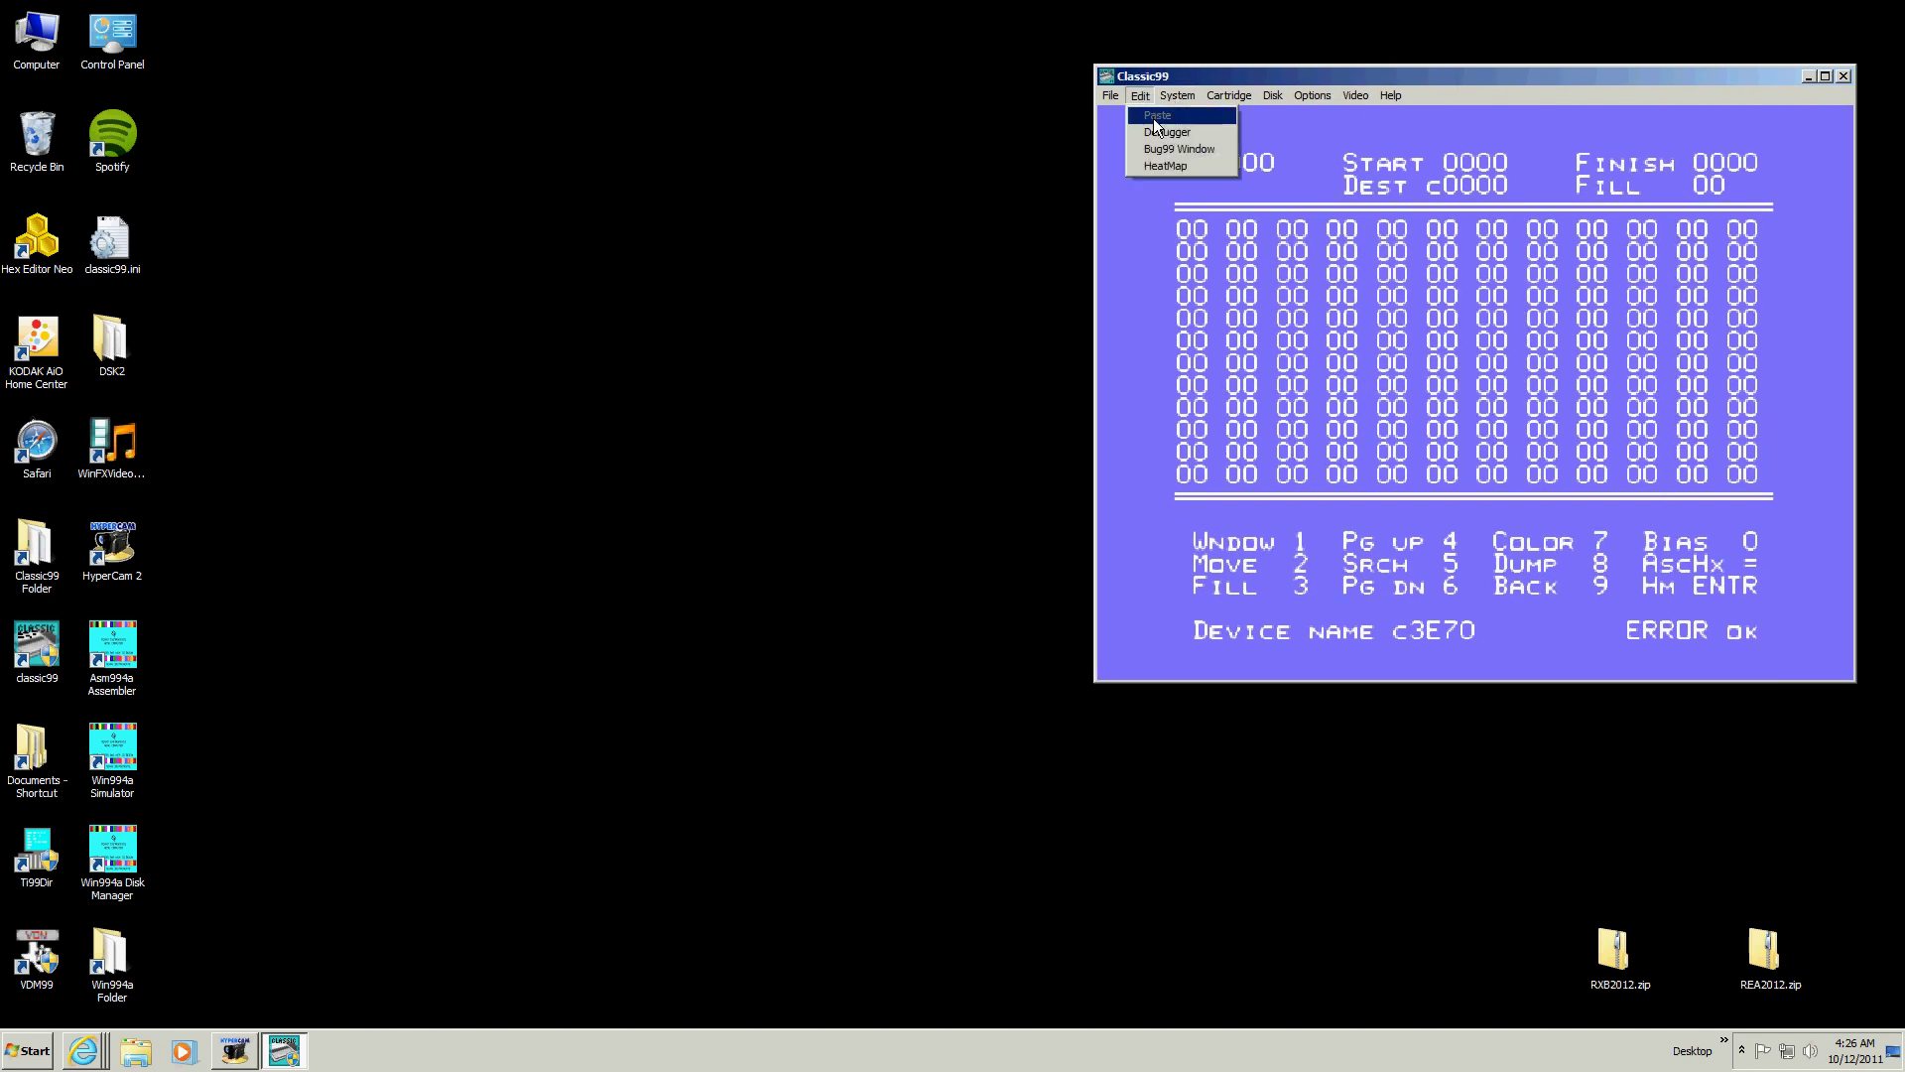
pyautogui.click(1157, 131)
pyautogui.moveTo(1260, 104); pyautogui.dragTo(463, 119)
# Show CPU memory from address 6000 in the debugger
pyautogui.click(984, 628)
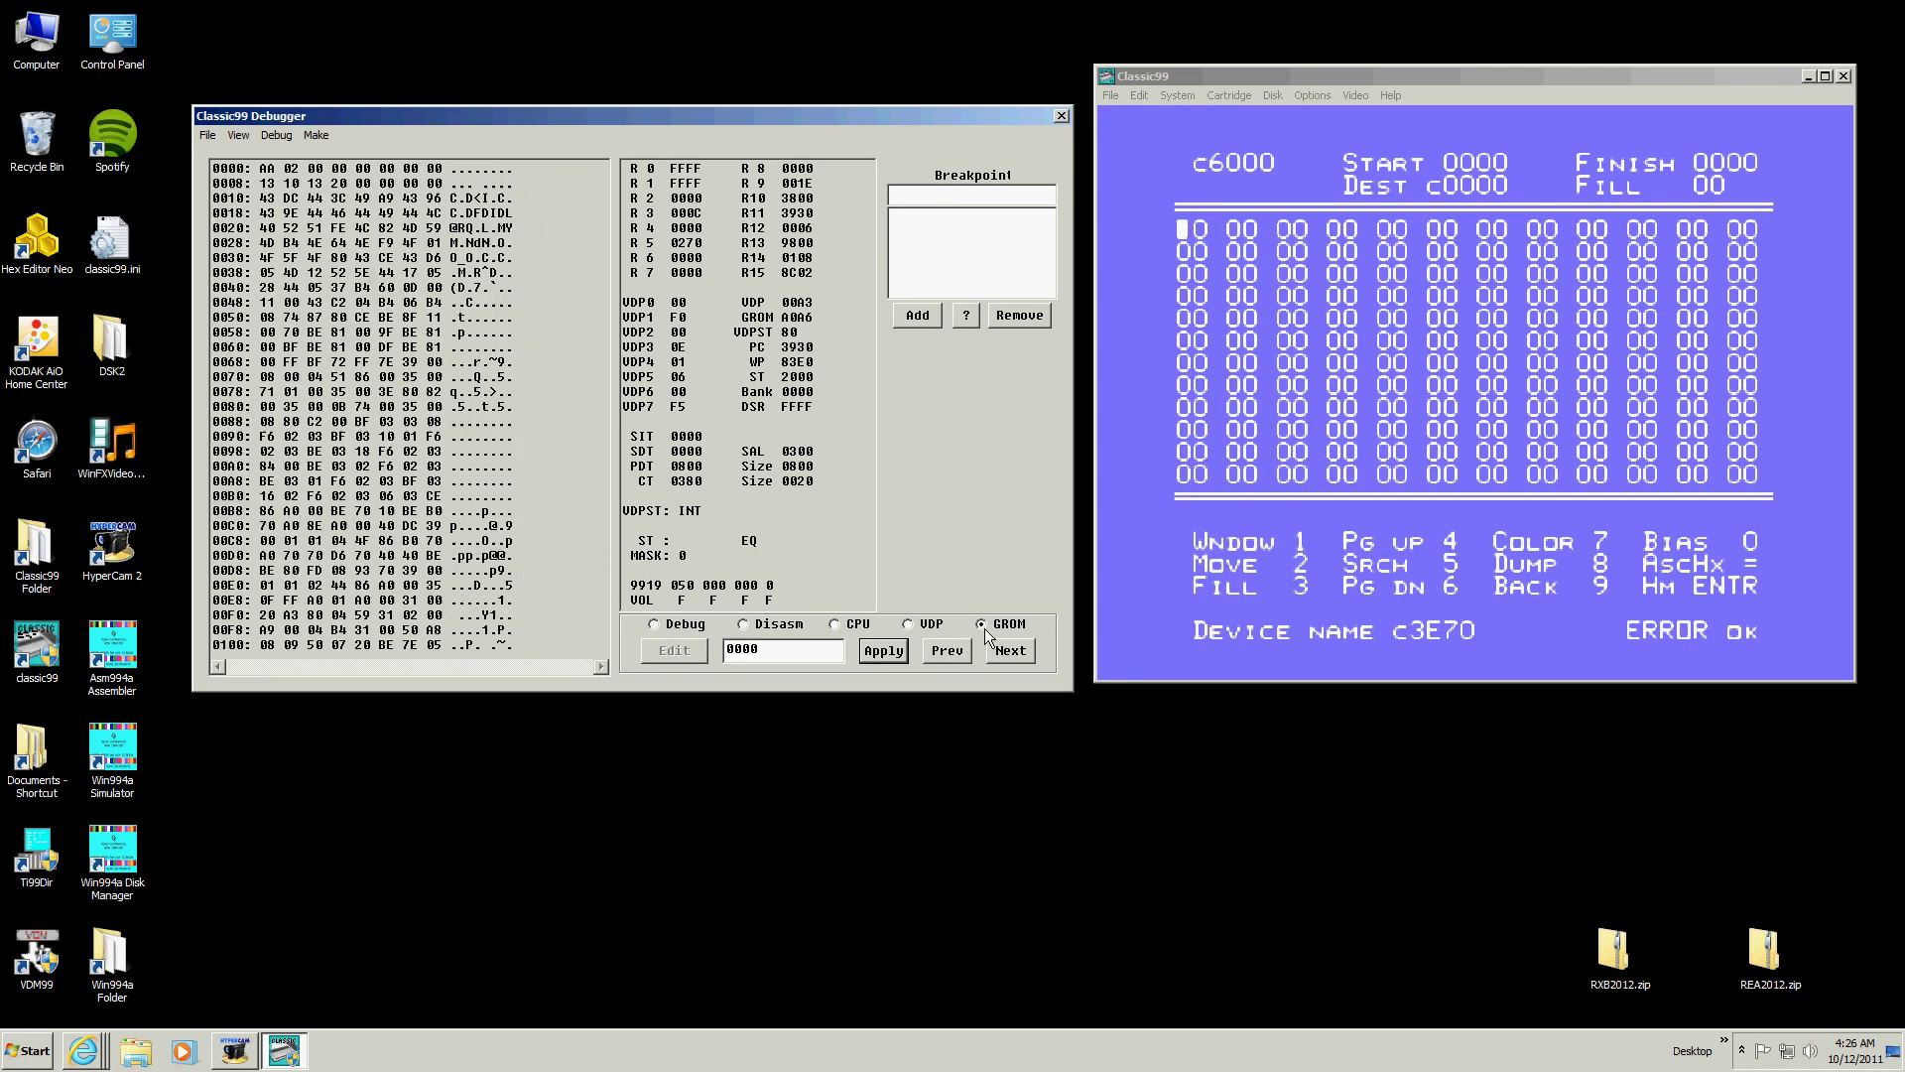
pyautogui.click(839, 624)
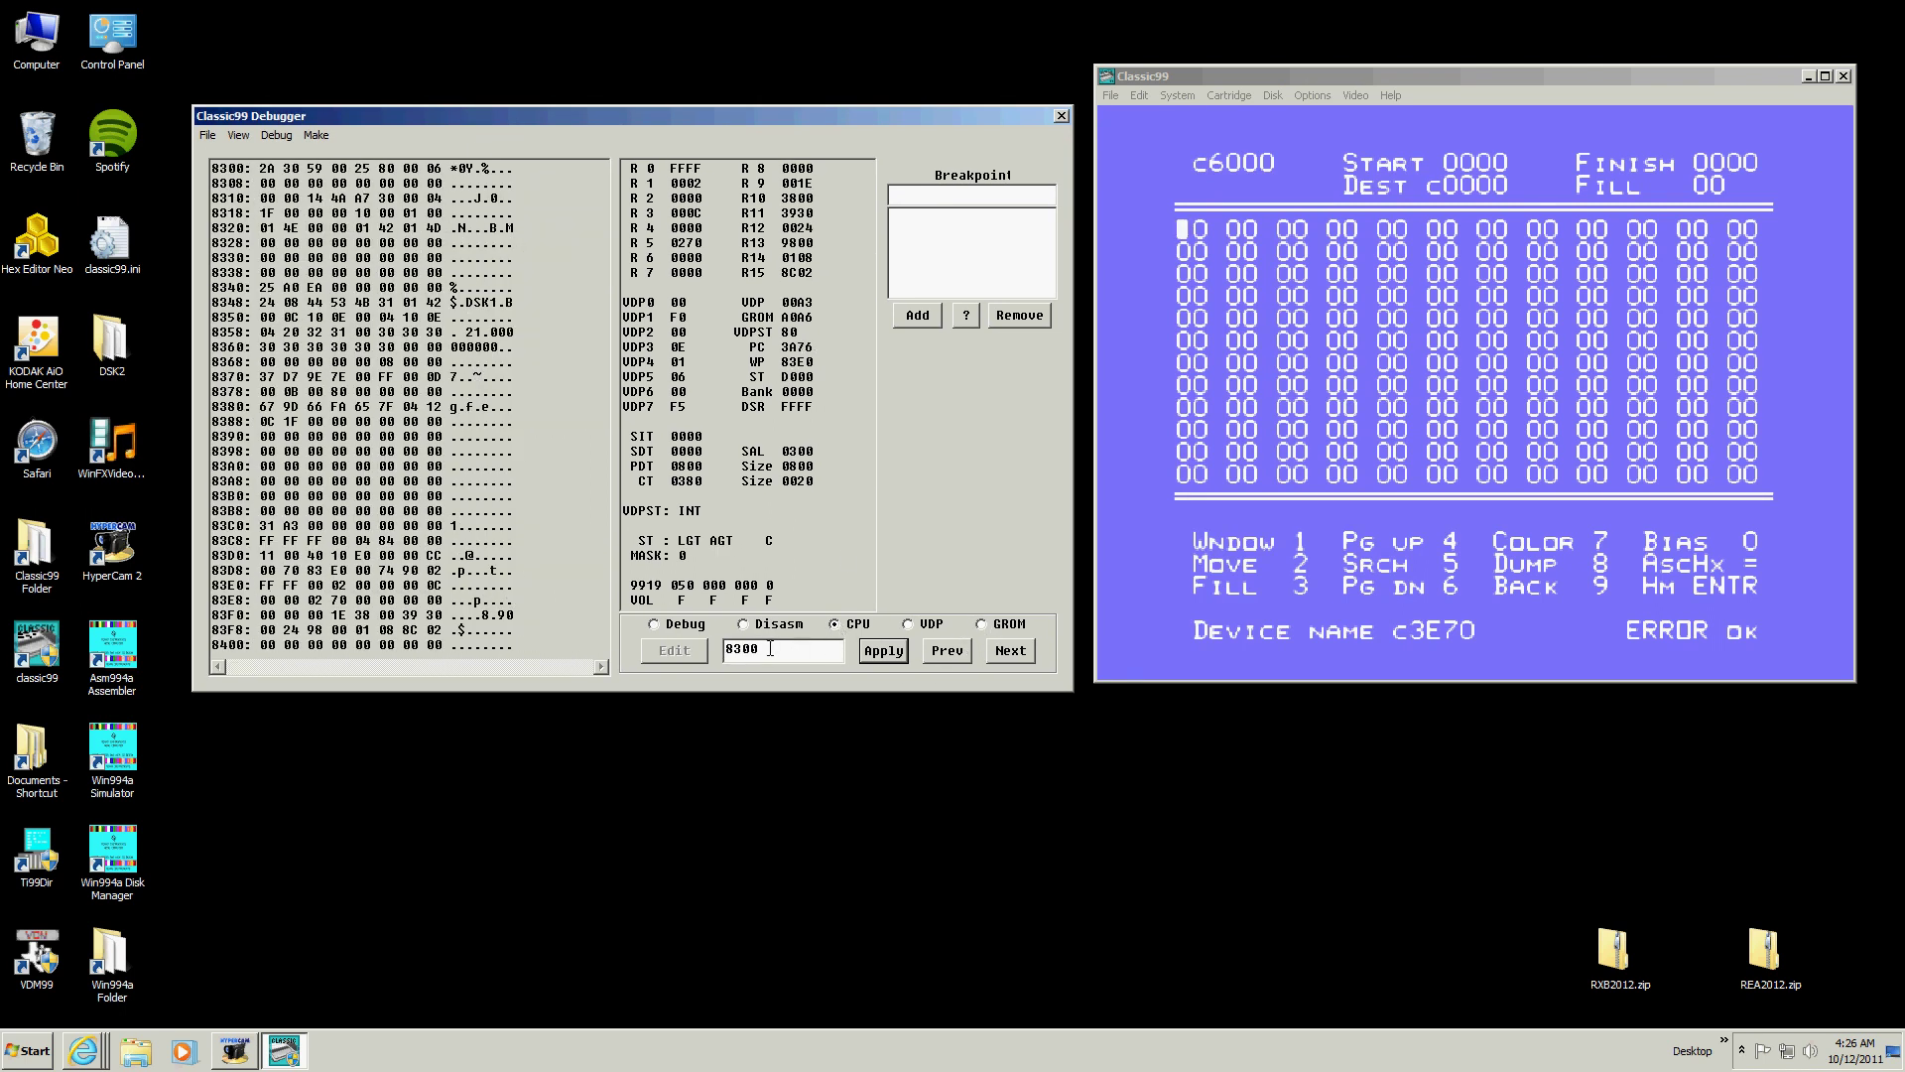
pyautogui.moveTo(770, 648); pyautogui.dragTo(719, 658)
pyautogui.write('6000')
pyautogui.press('Return')
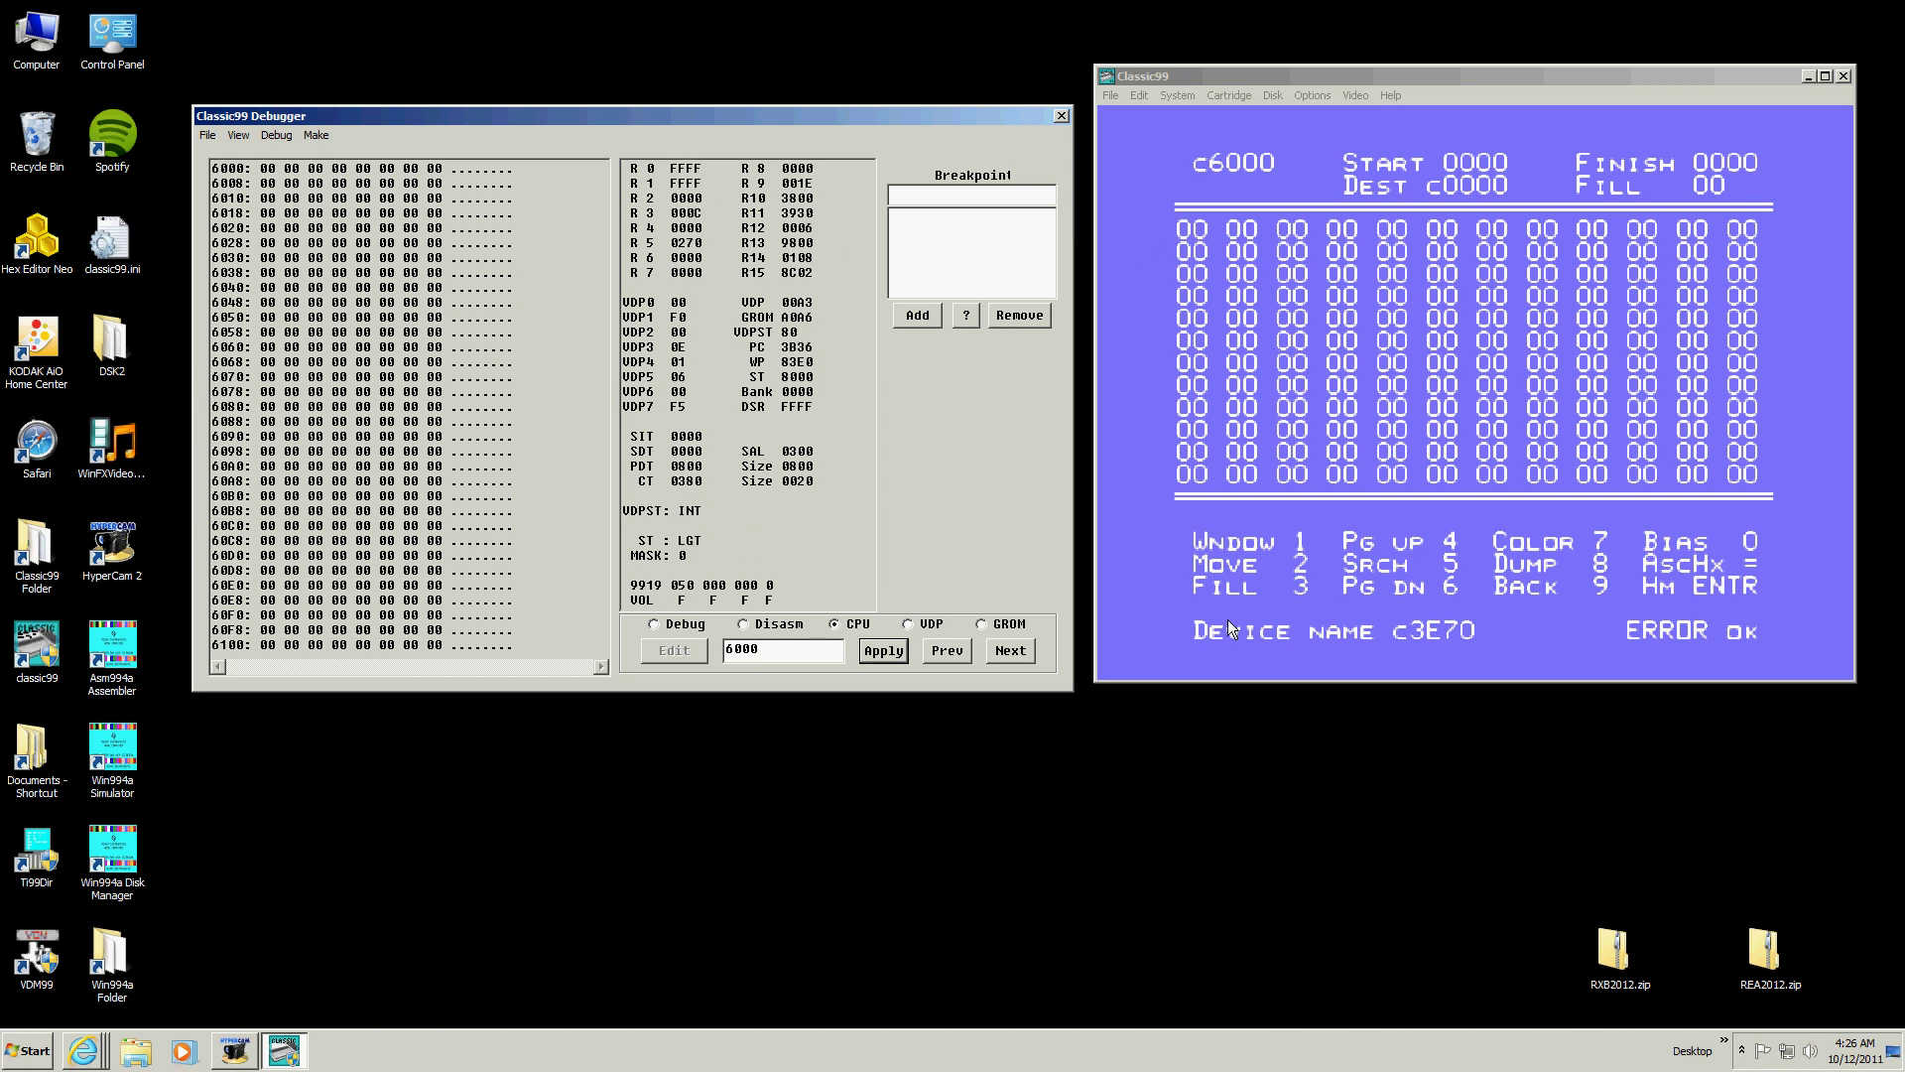
pyautogui.write('abcd')
pyautogui.click(1210, 250)
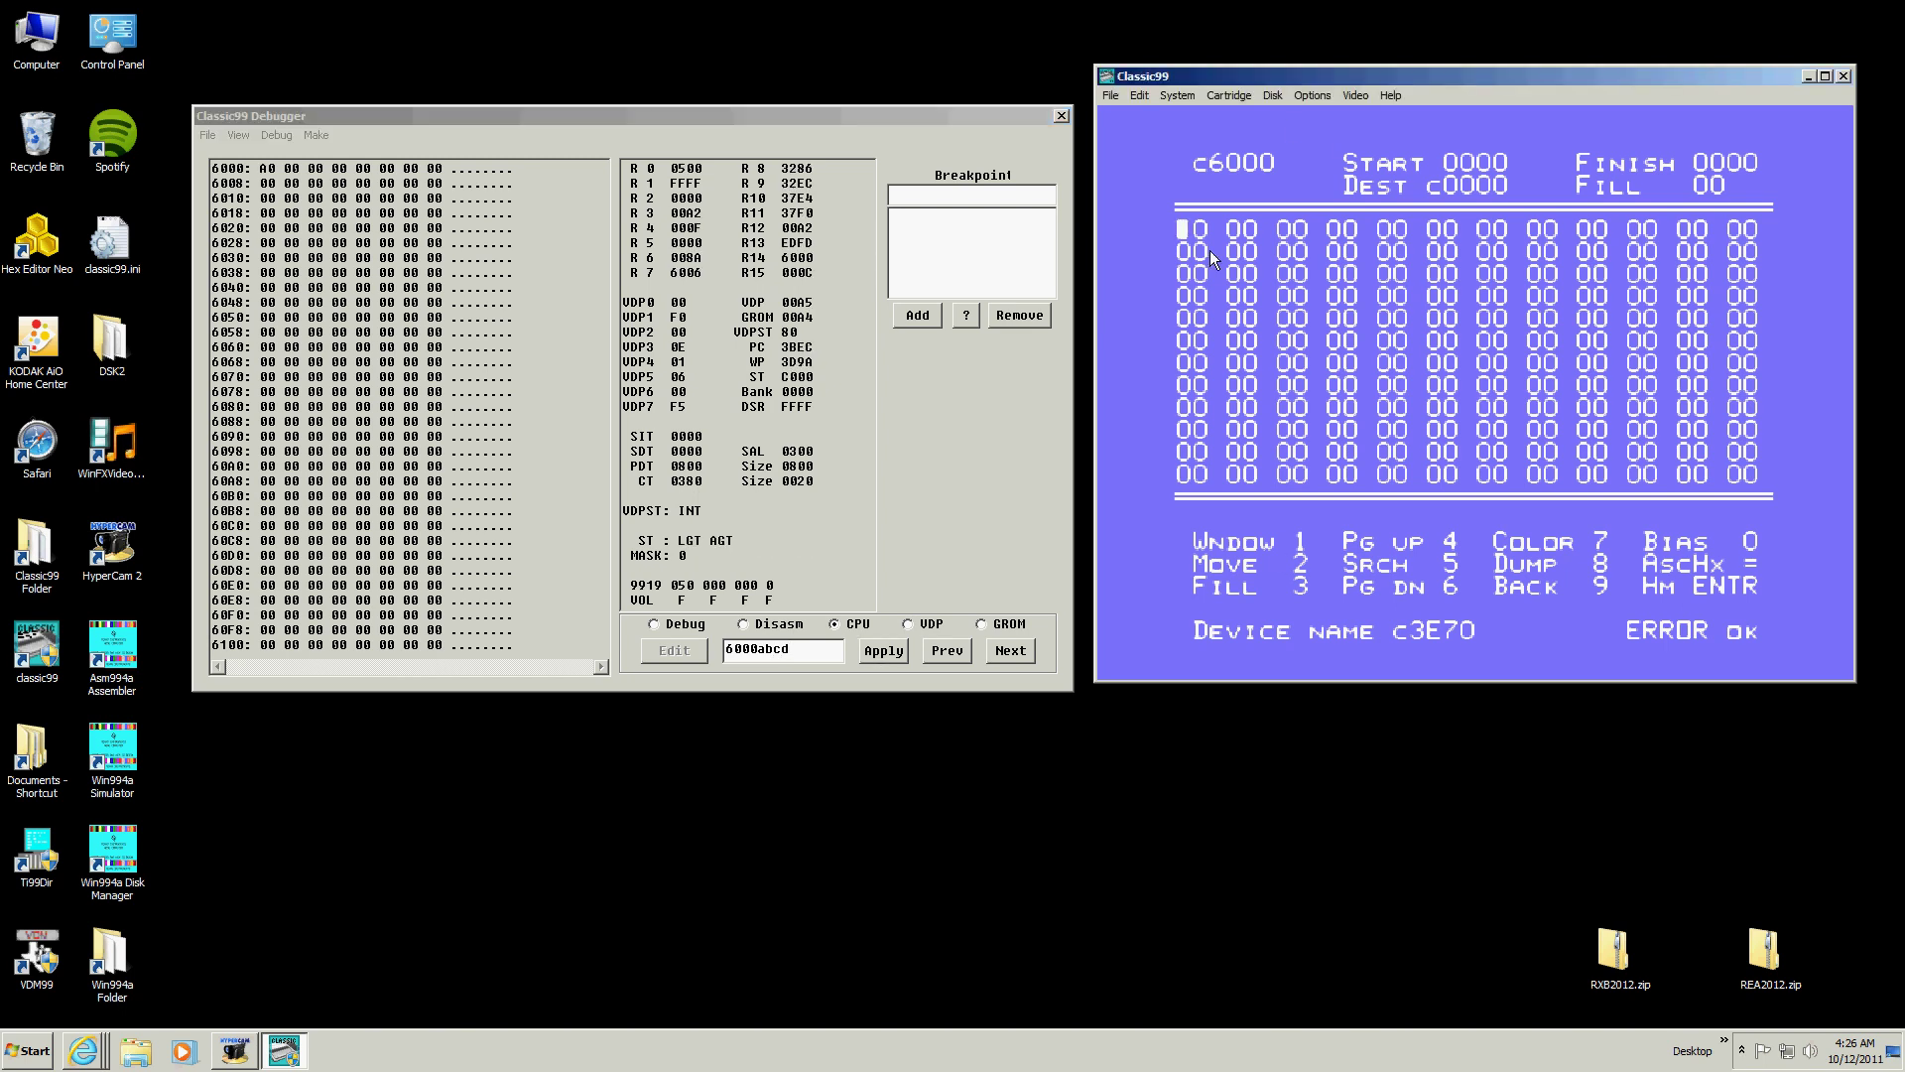
pyautogui.write('abcdef')
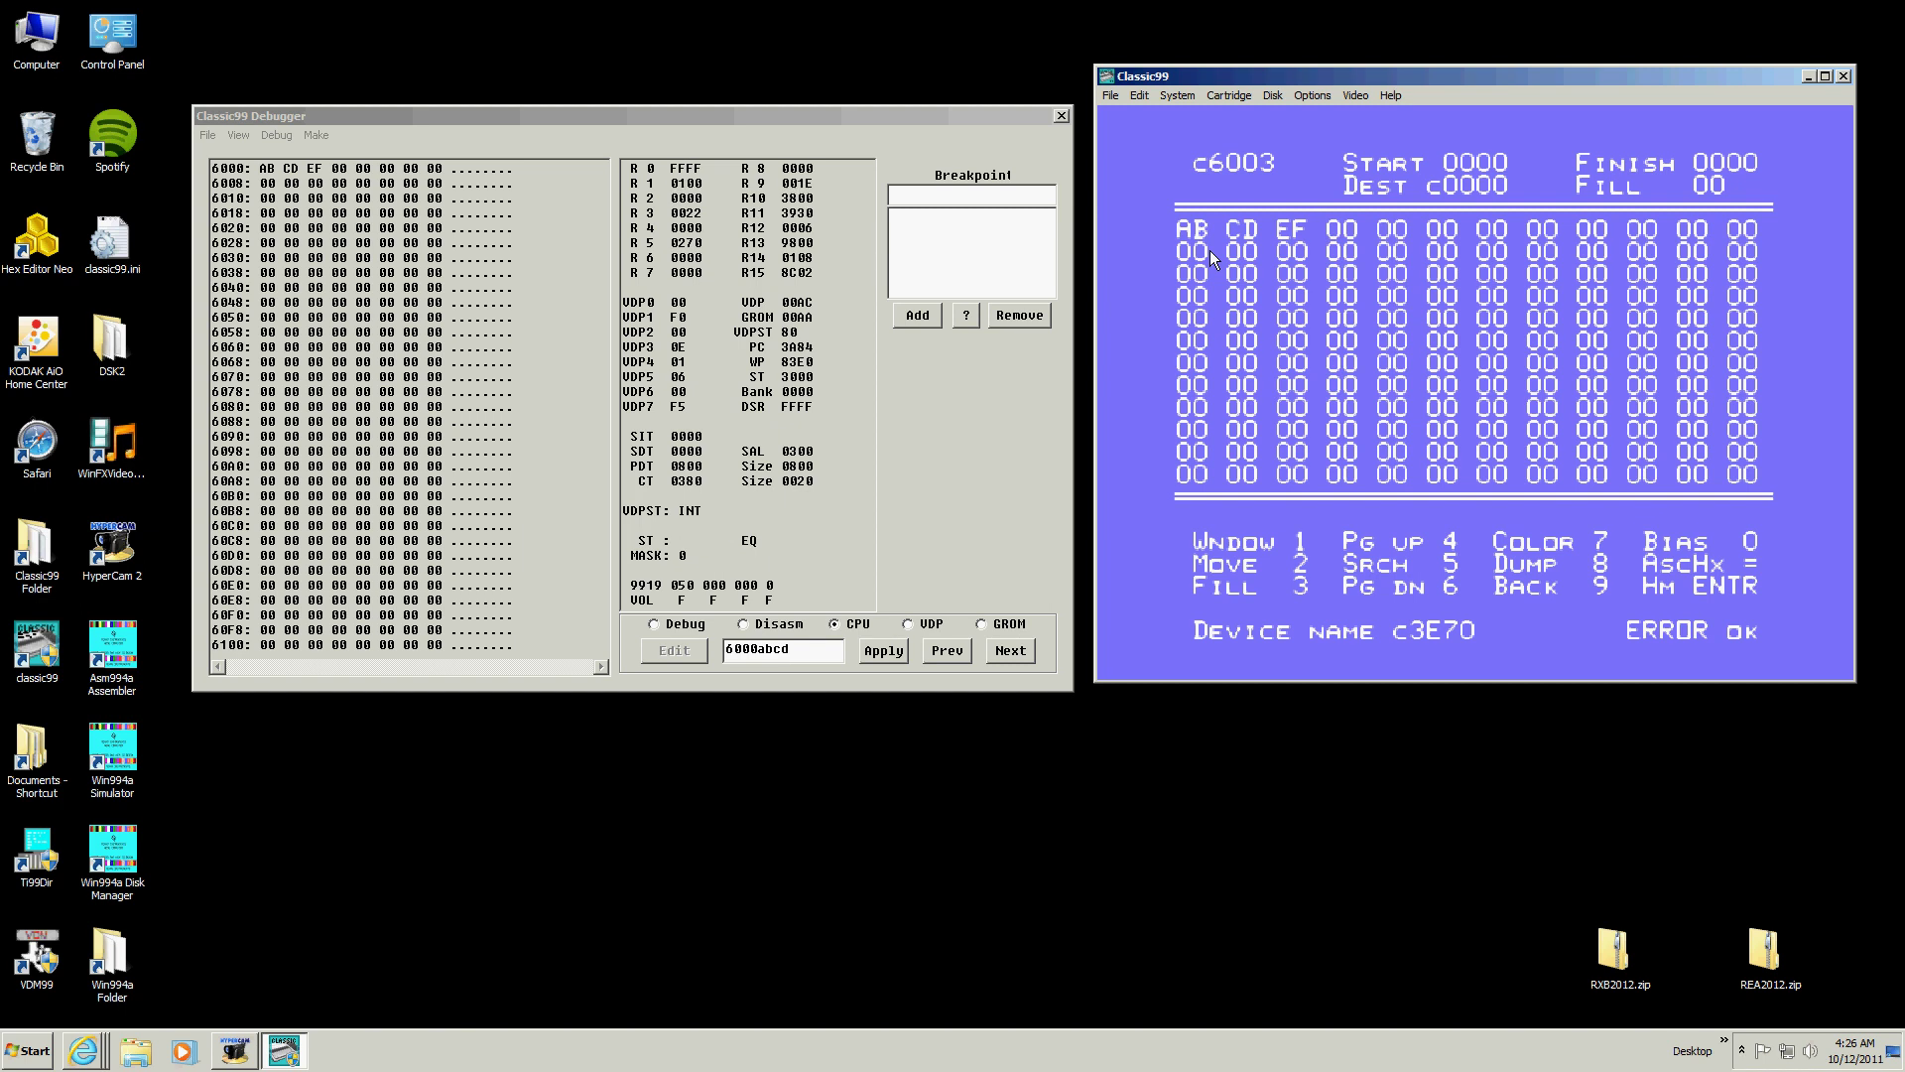
pyautogui.write('1234')
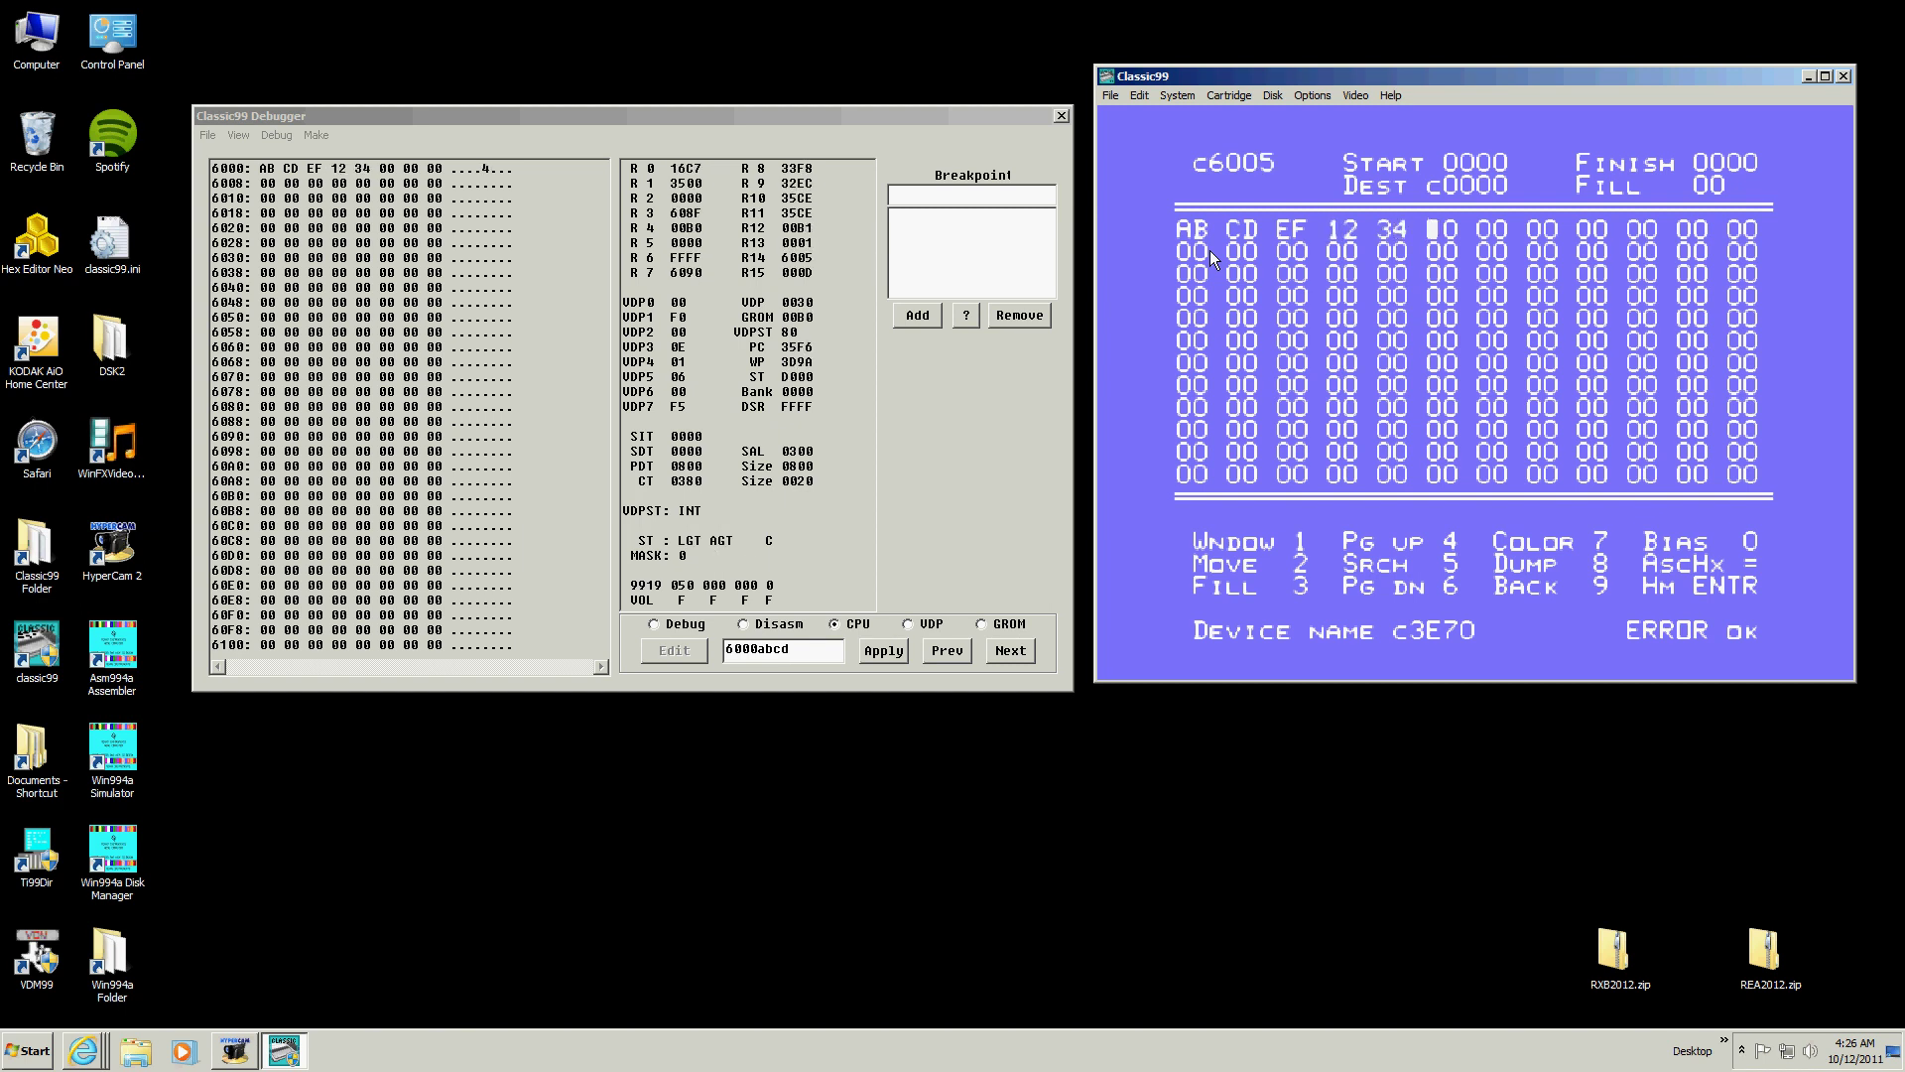
pyautogui.write('567890')
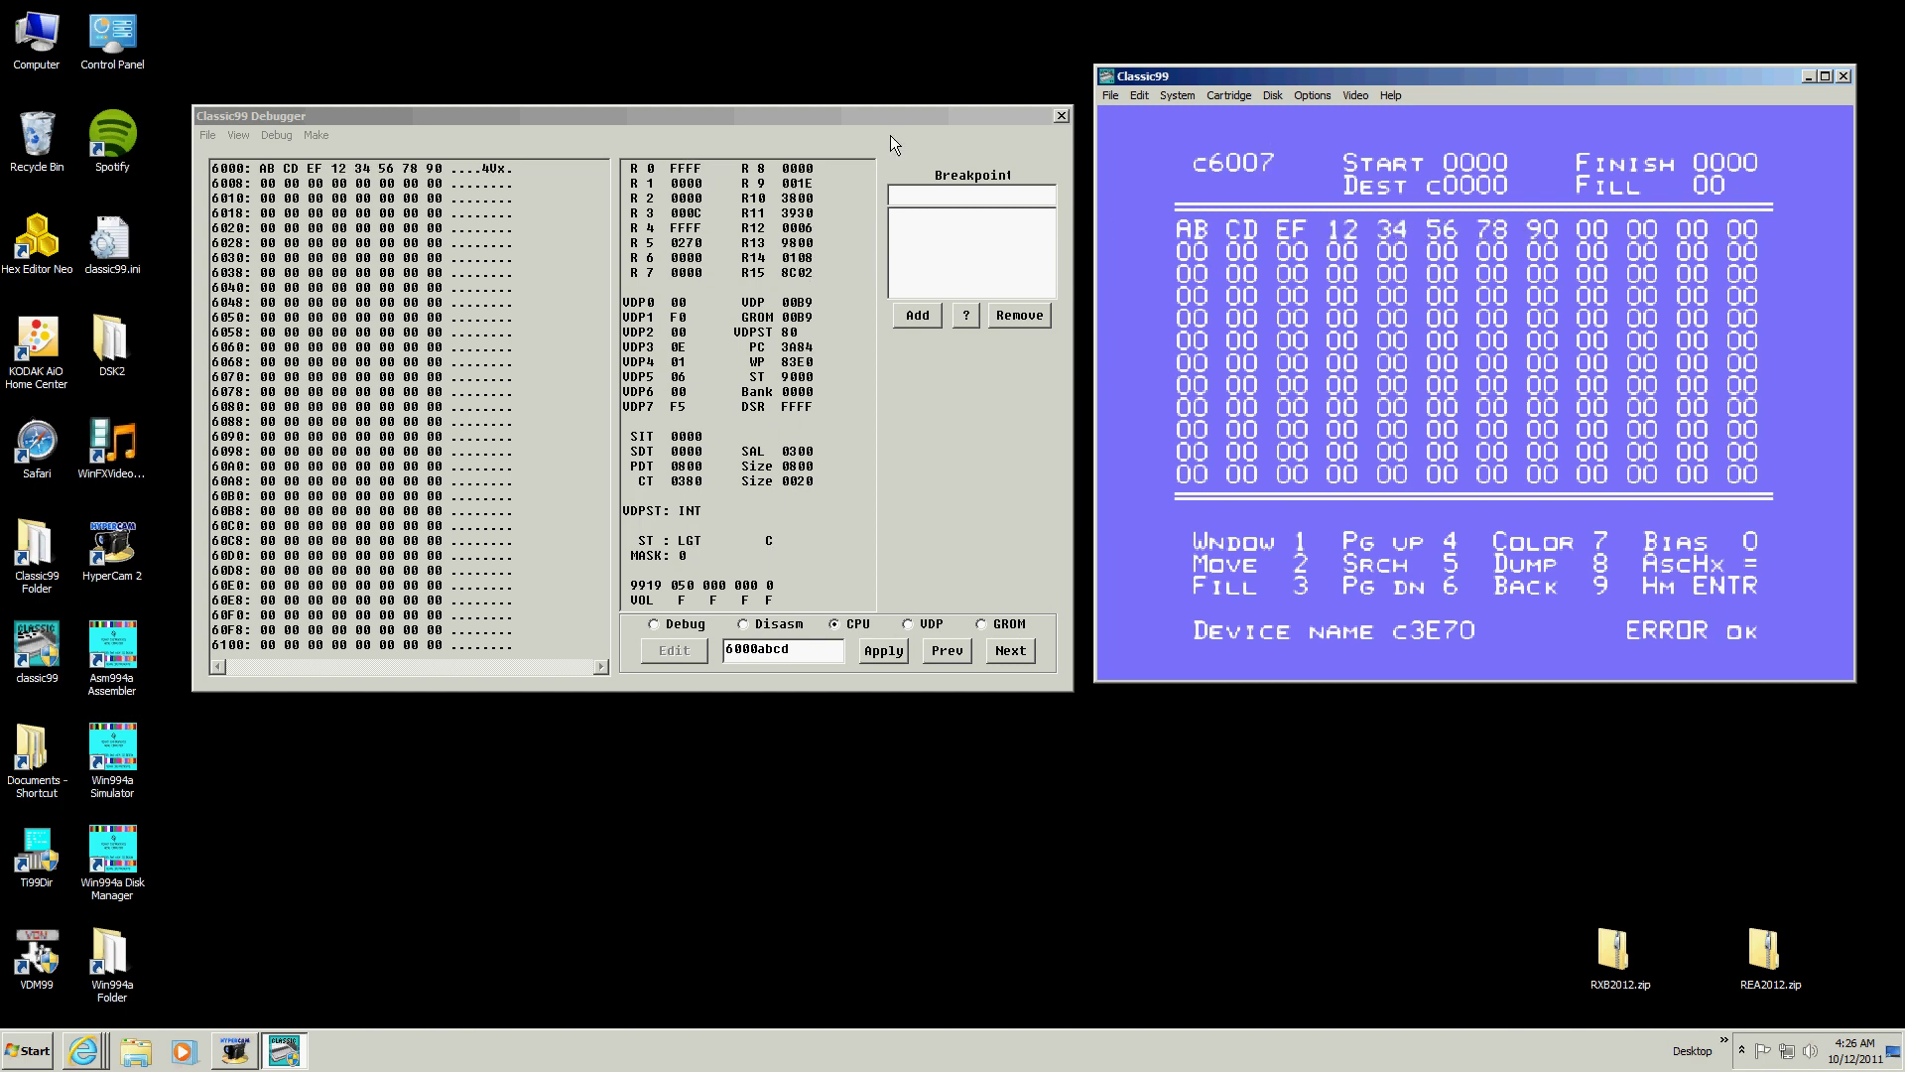
pyautogui.moveTo(212, 169); pyautogui.dragTo(416, 169)
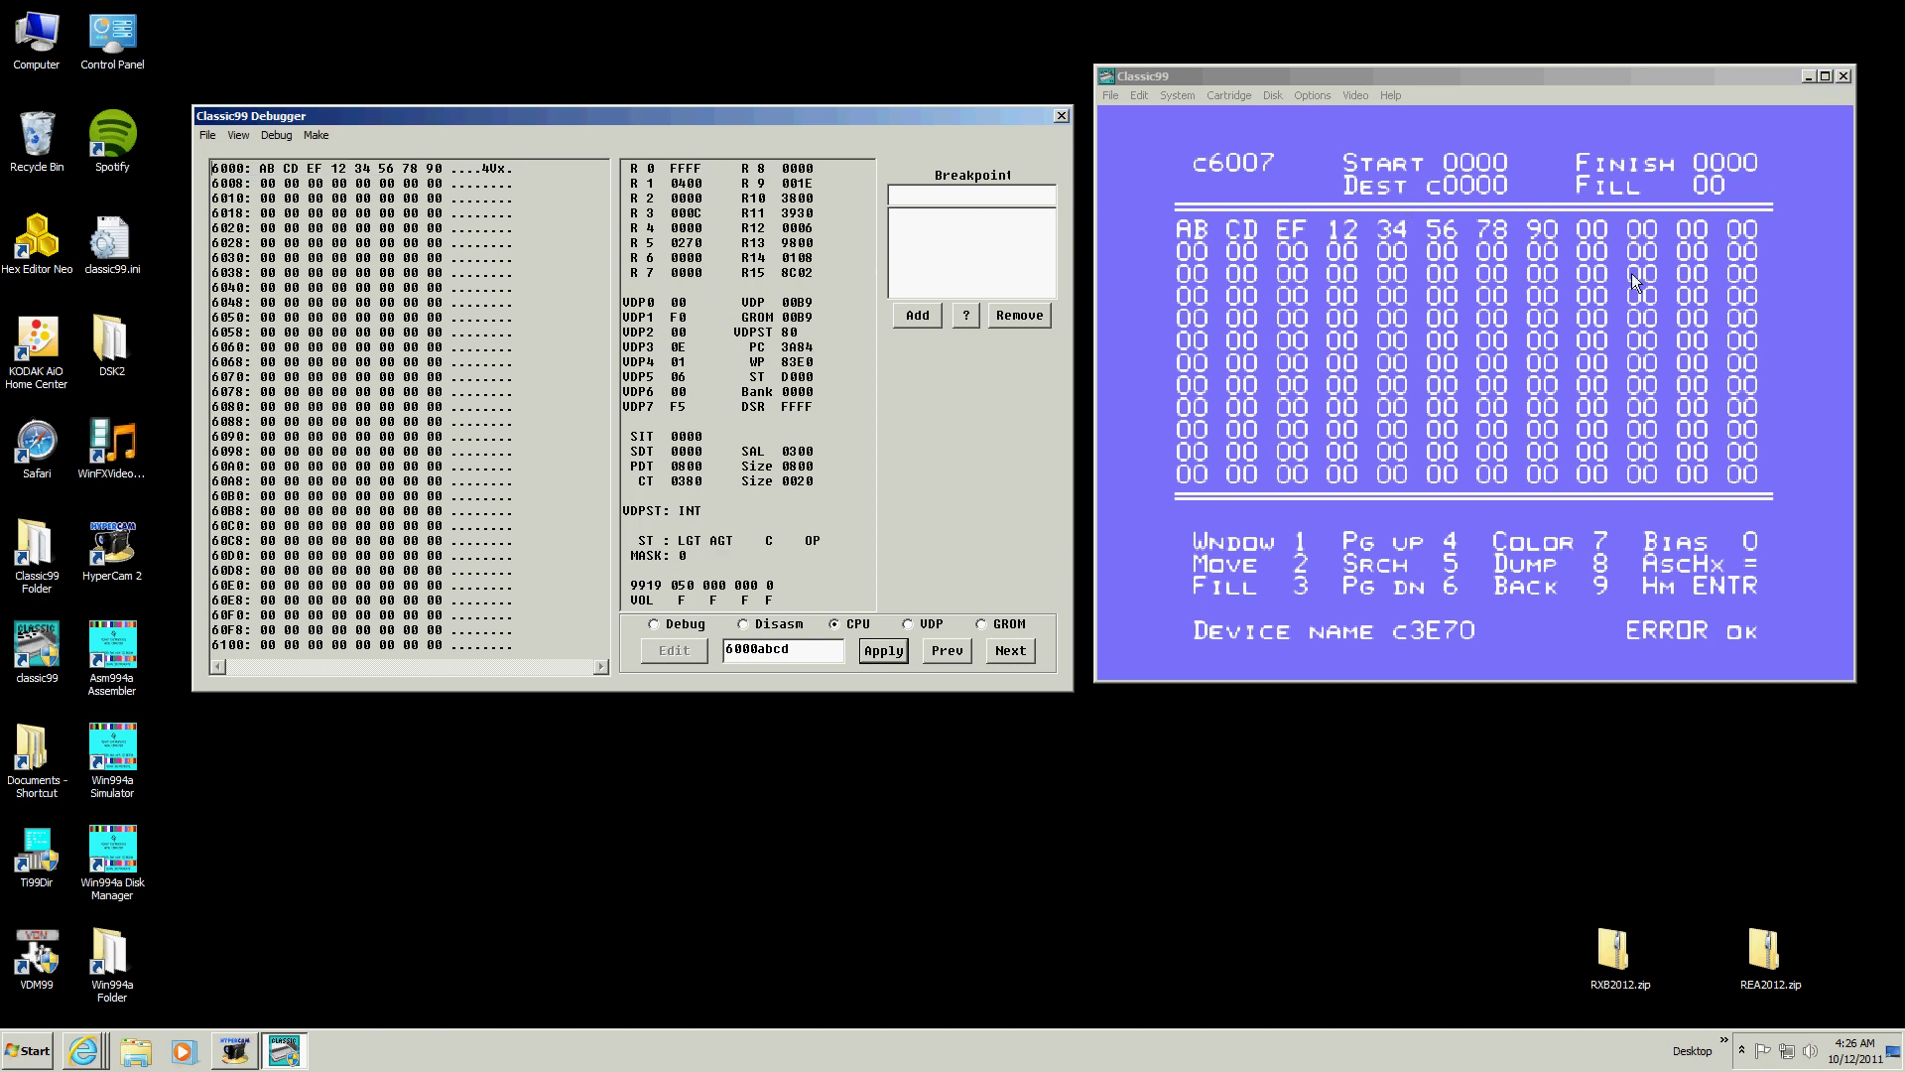
# Close the debugger and move the emulator window back toward the middle of the desktop
pyautogui.click(1062, 117)
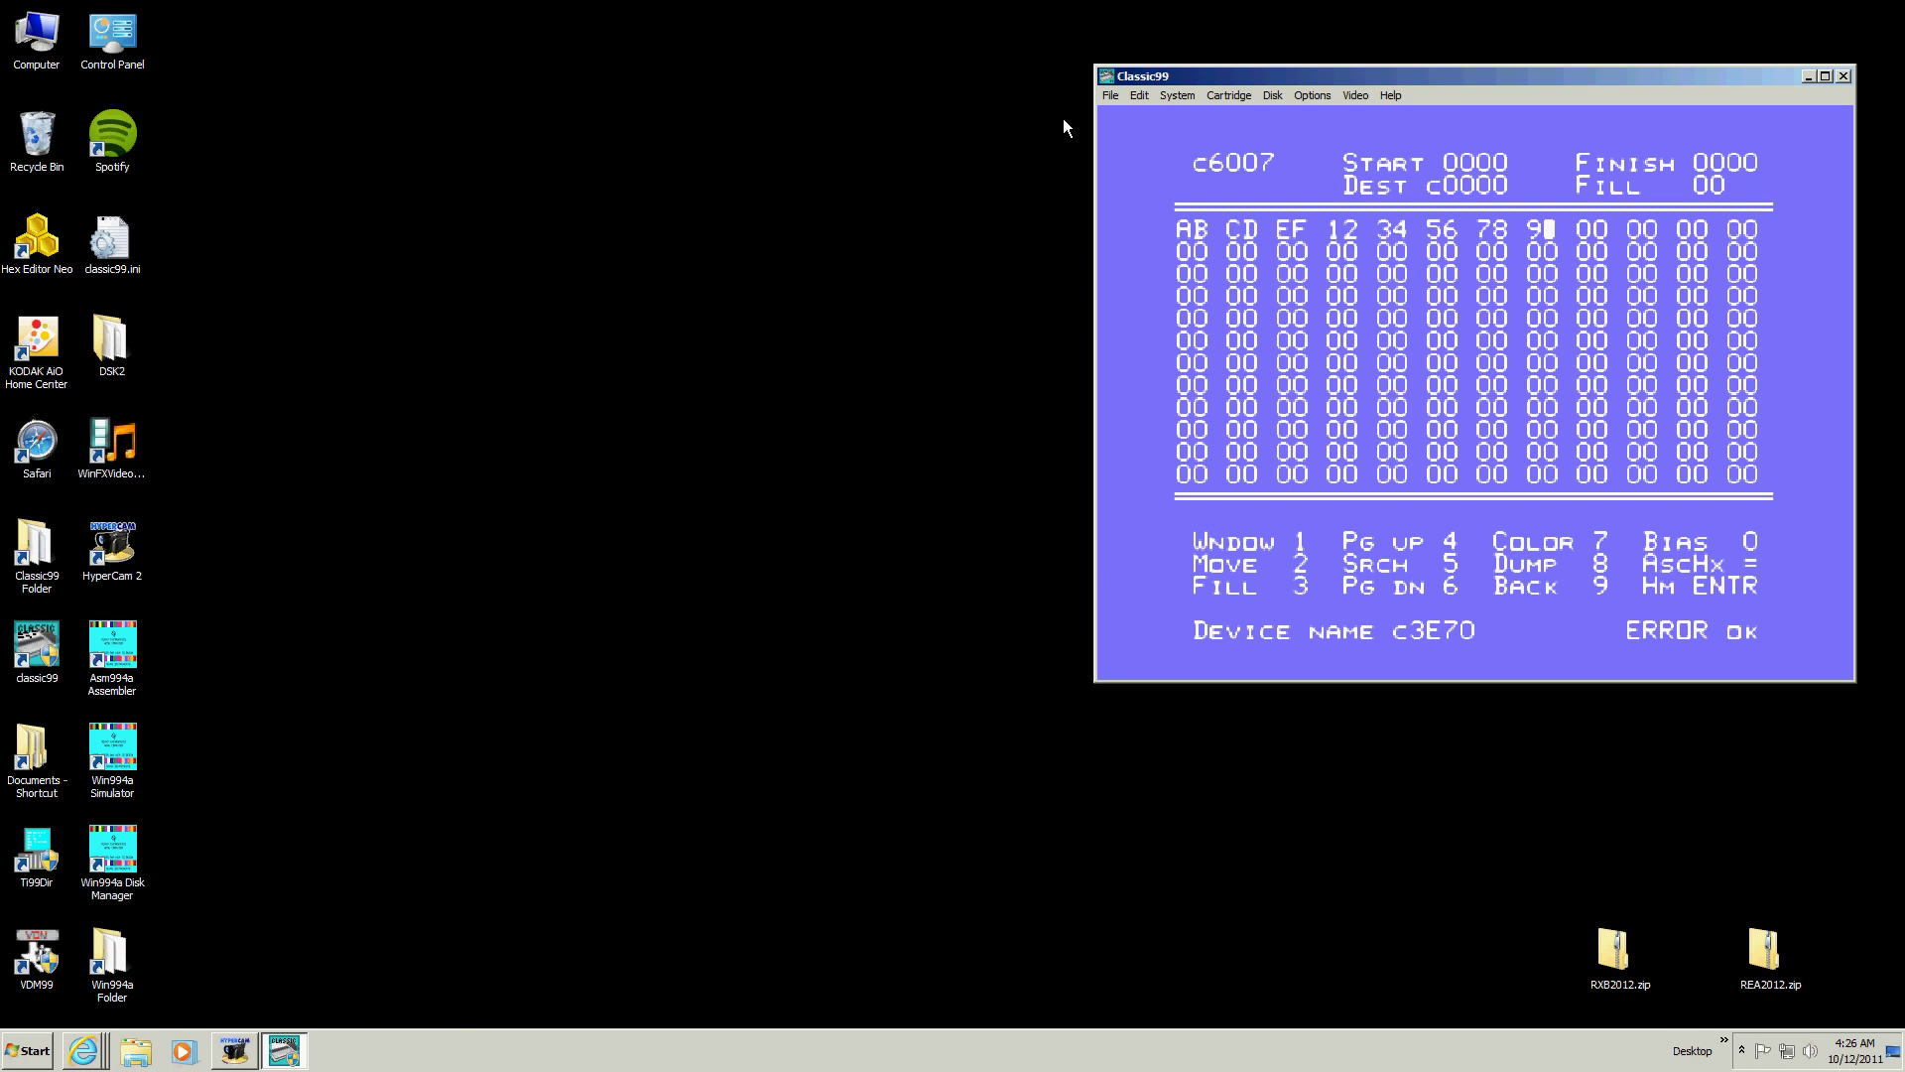
pyautogui.moveTo(1306, 75); pyautogui.dragTo(751, 63)
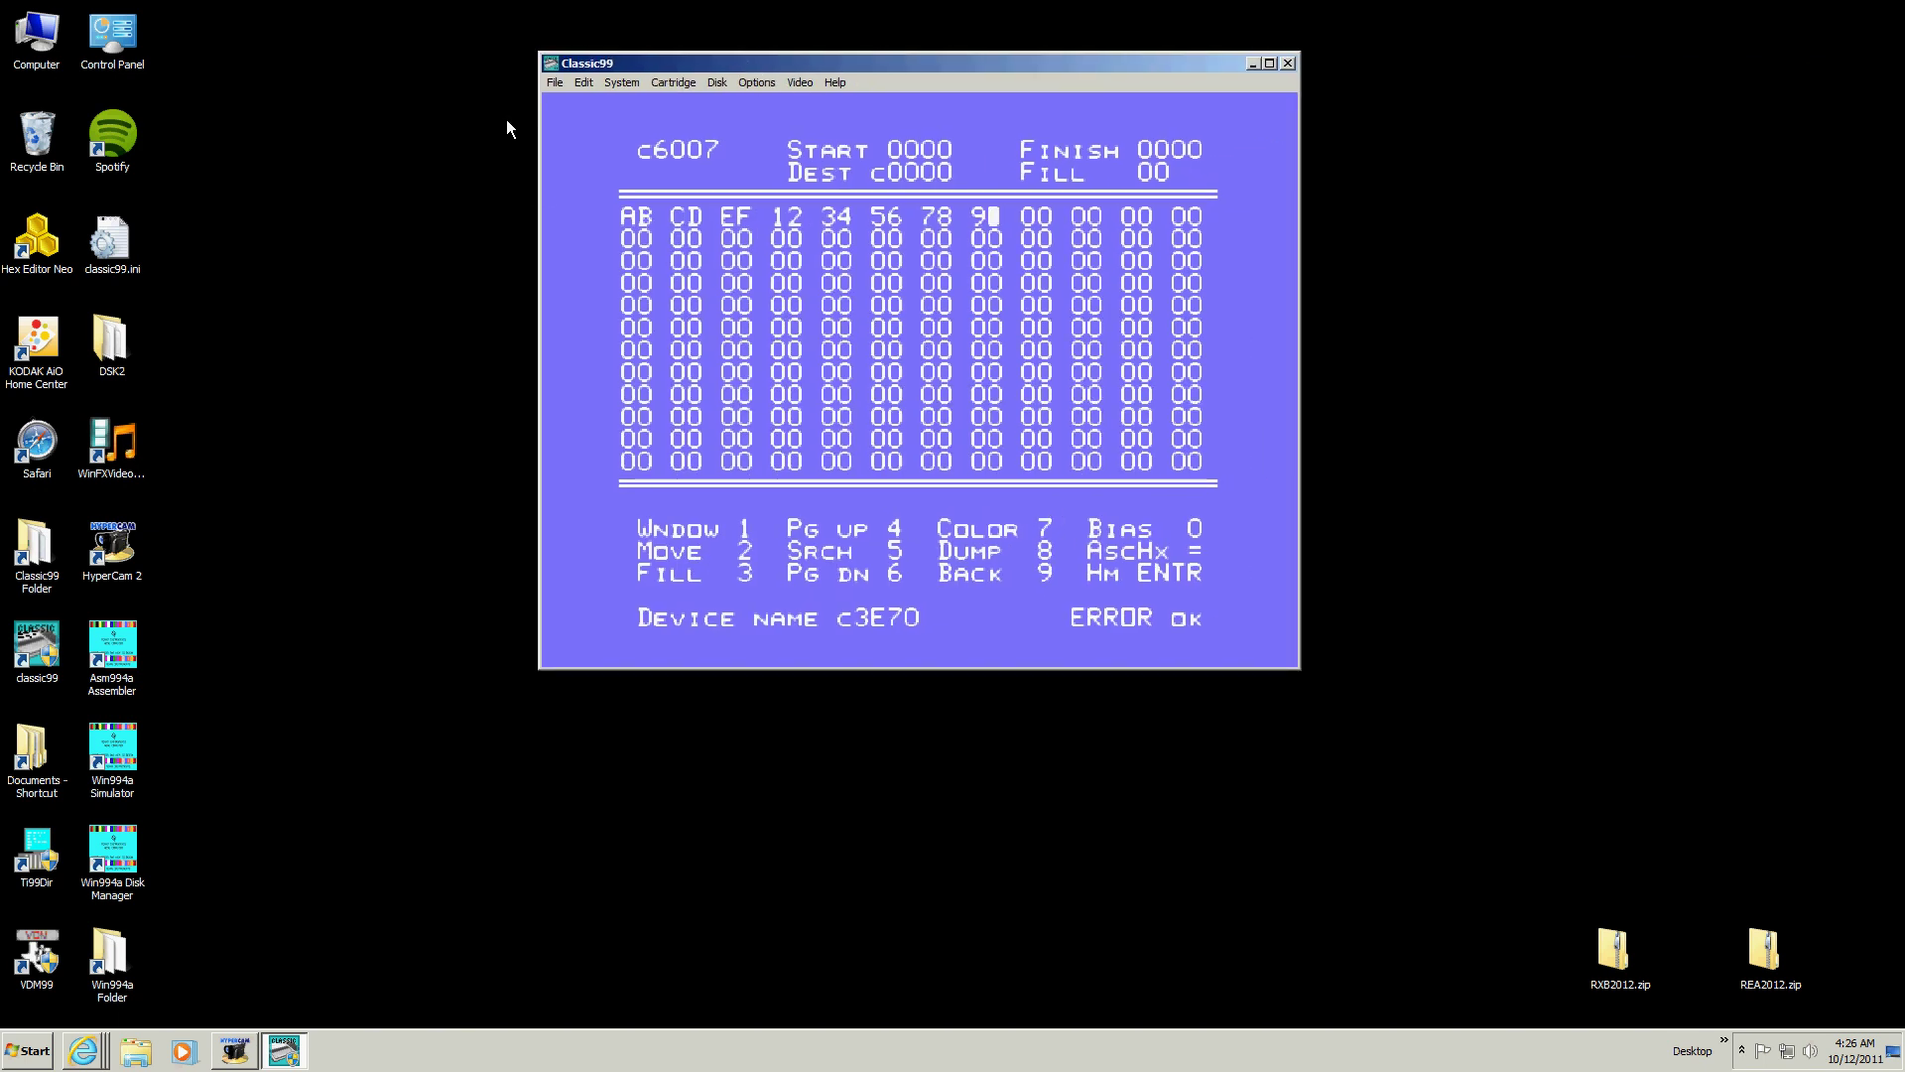
# Reset the emulator and start REA VERSION 2012 again to show its main menu
pyautogui.click(556, 81)
pyautogui.click(576, 102)
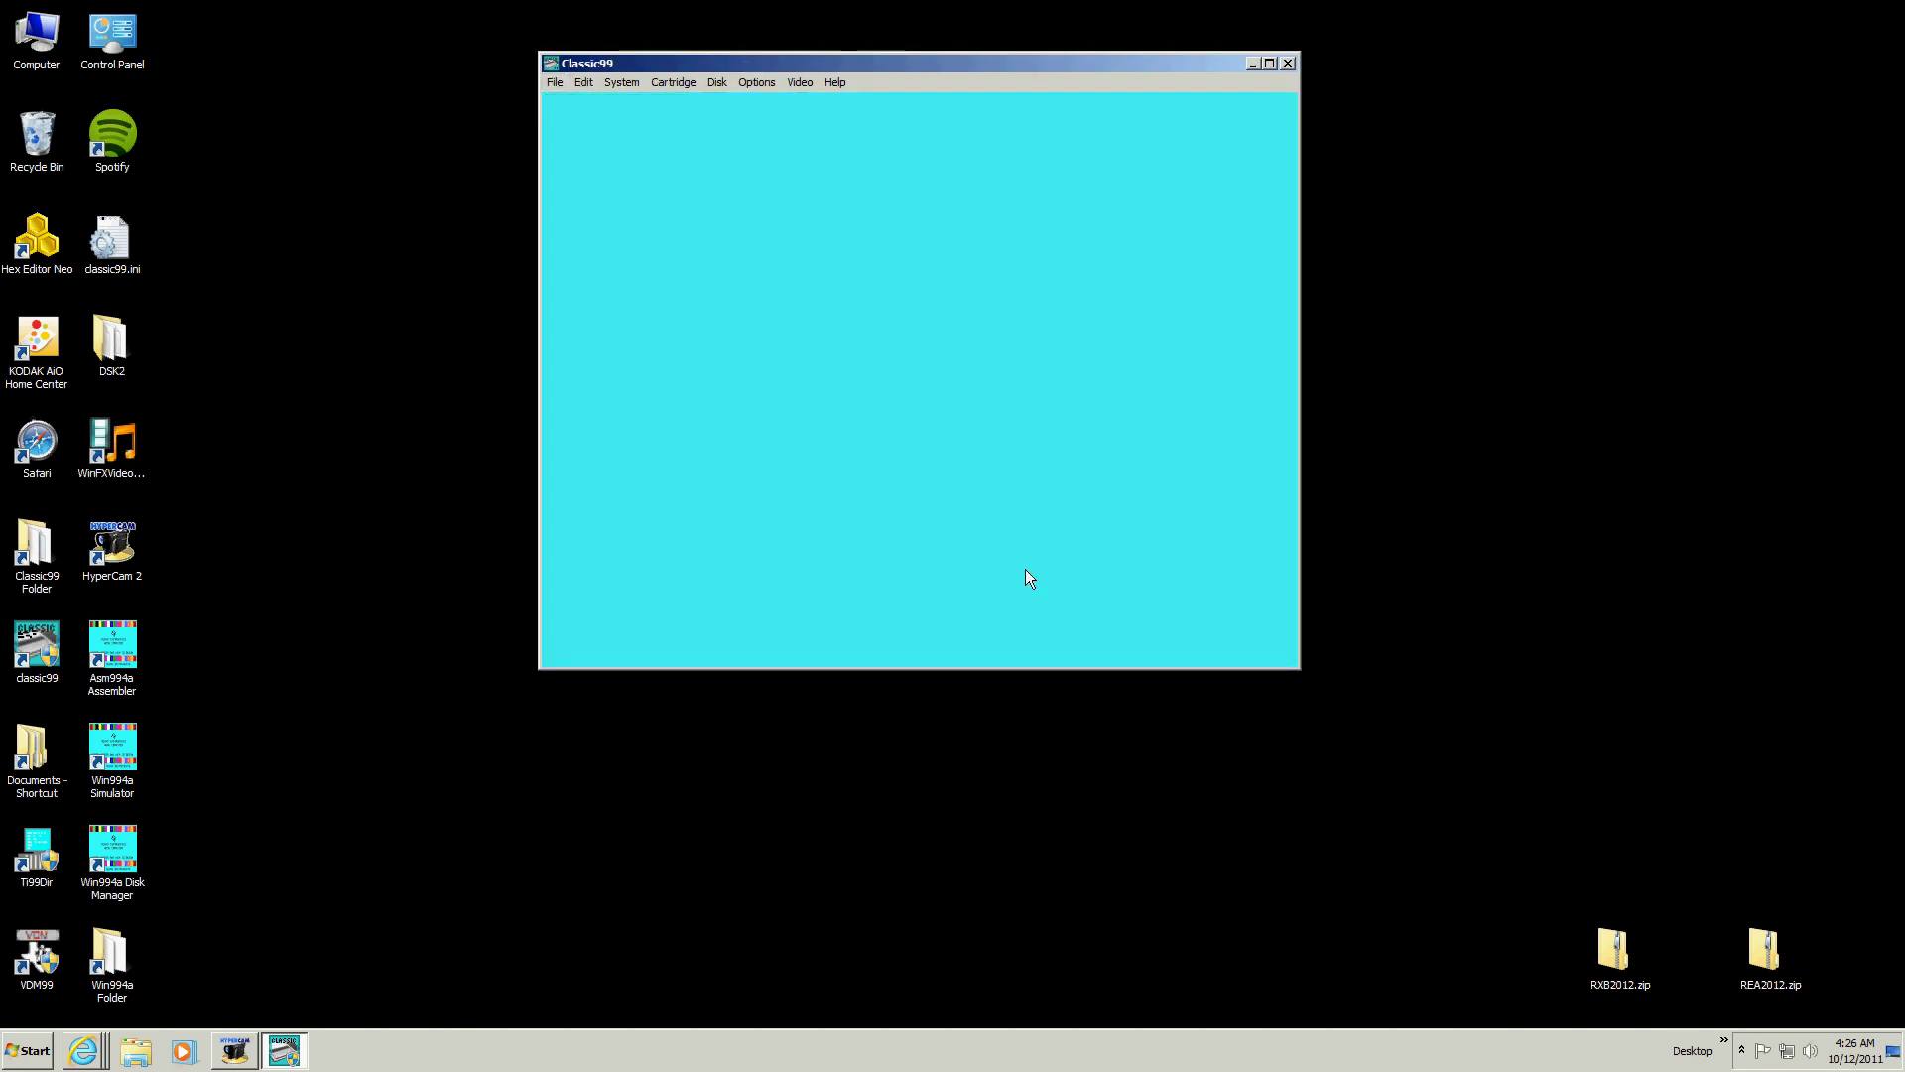
pyautogui.press('space')
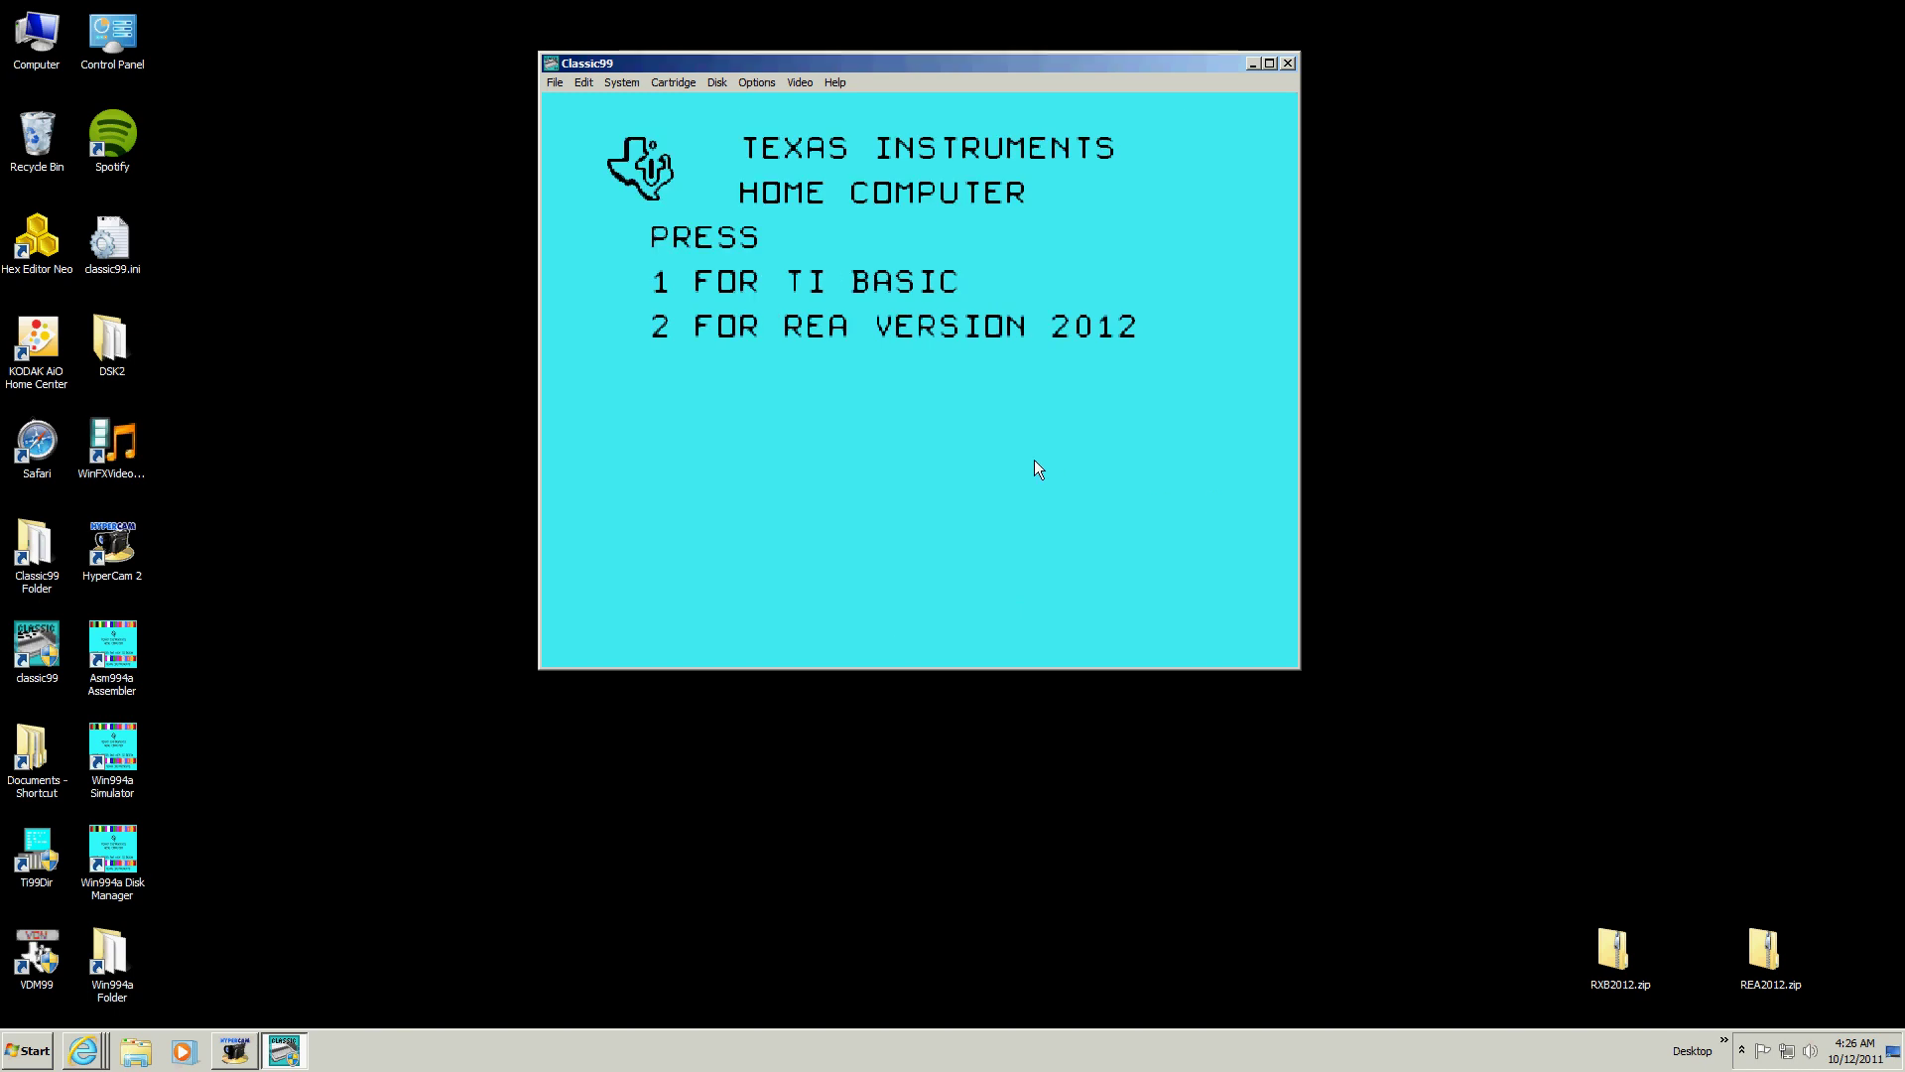
pyautogui.press('2')
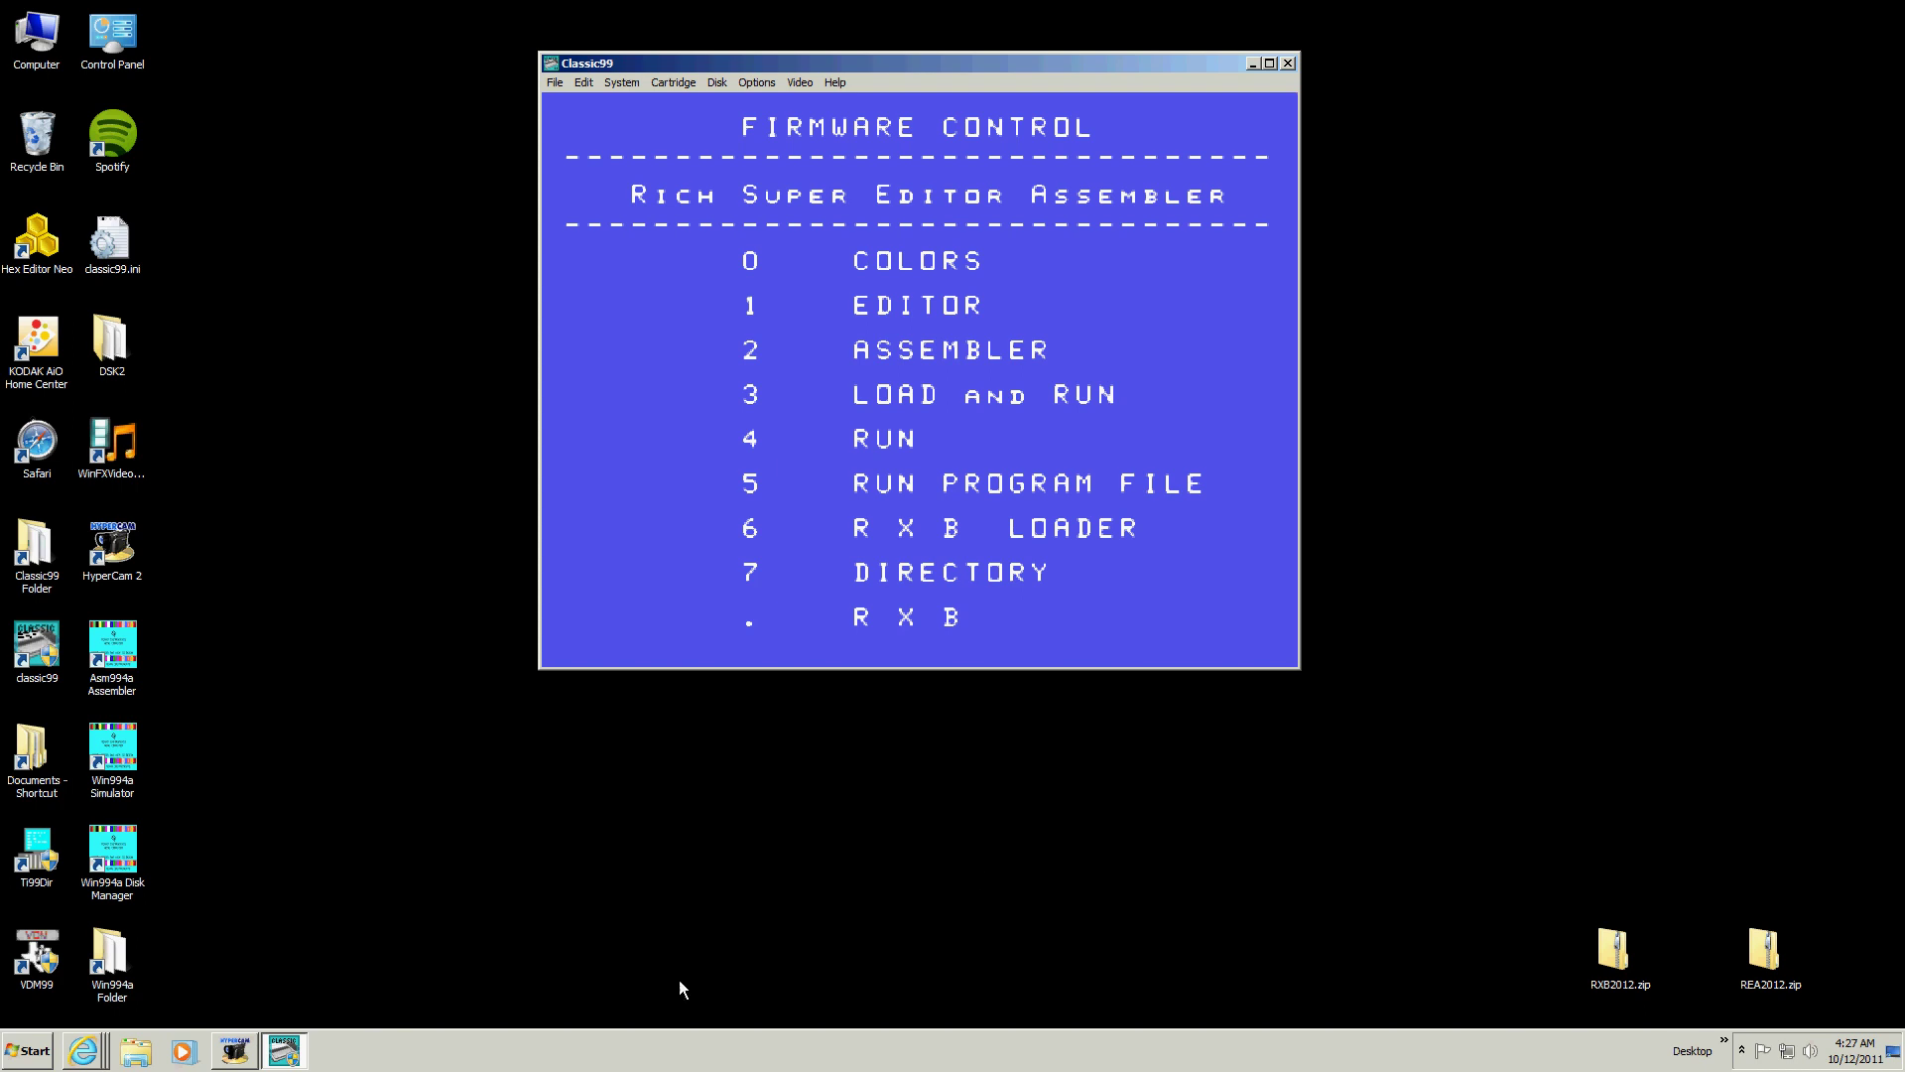
pyautogui.rightClick(241, 1050)
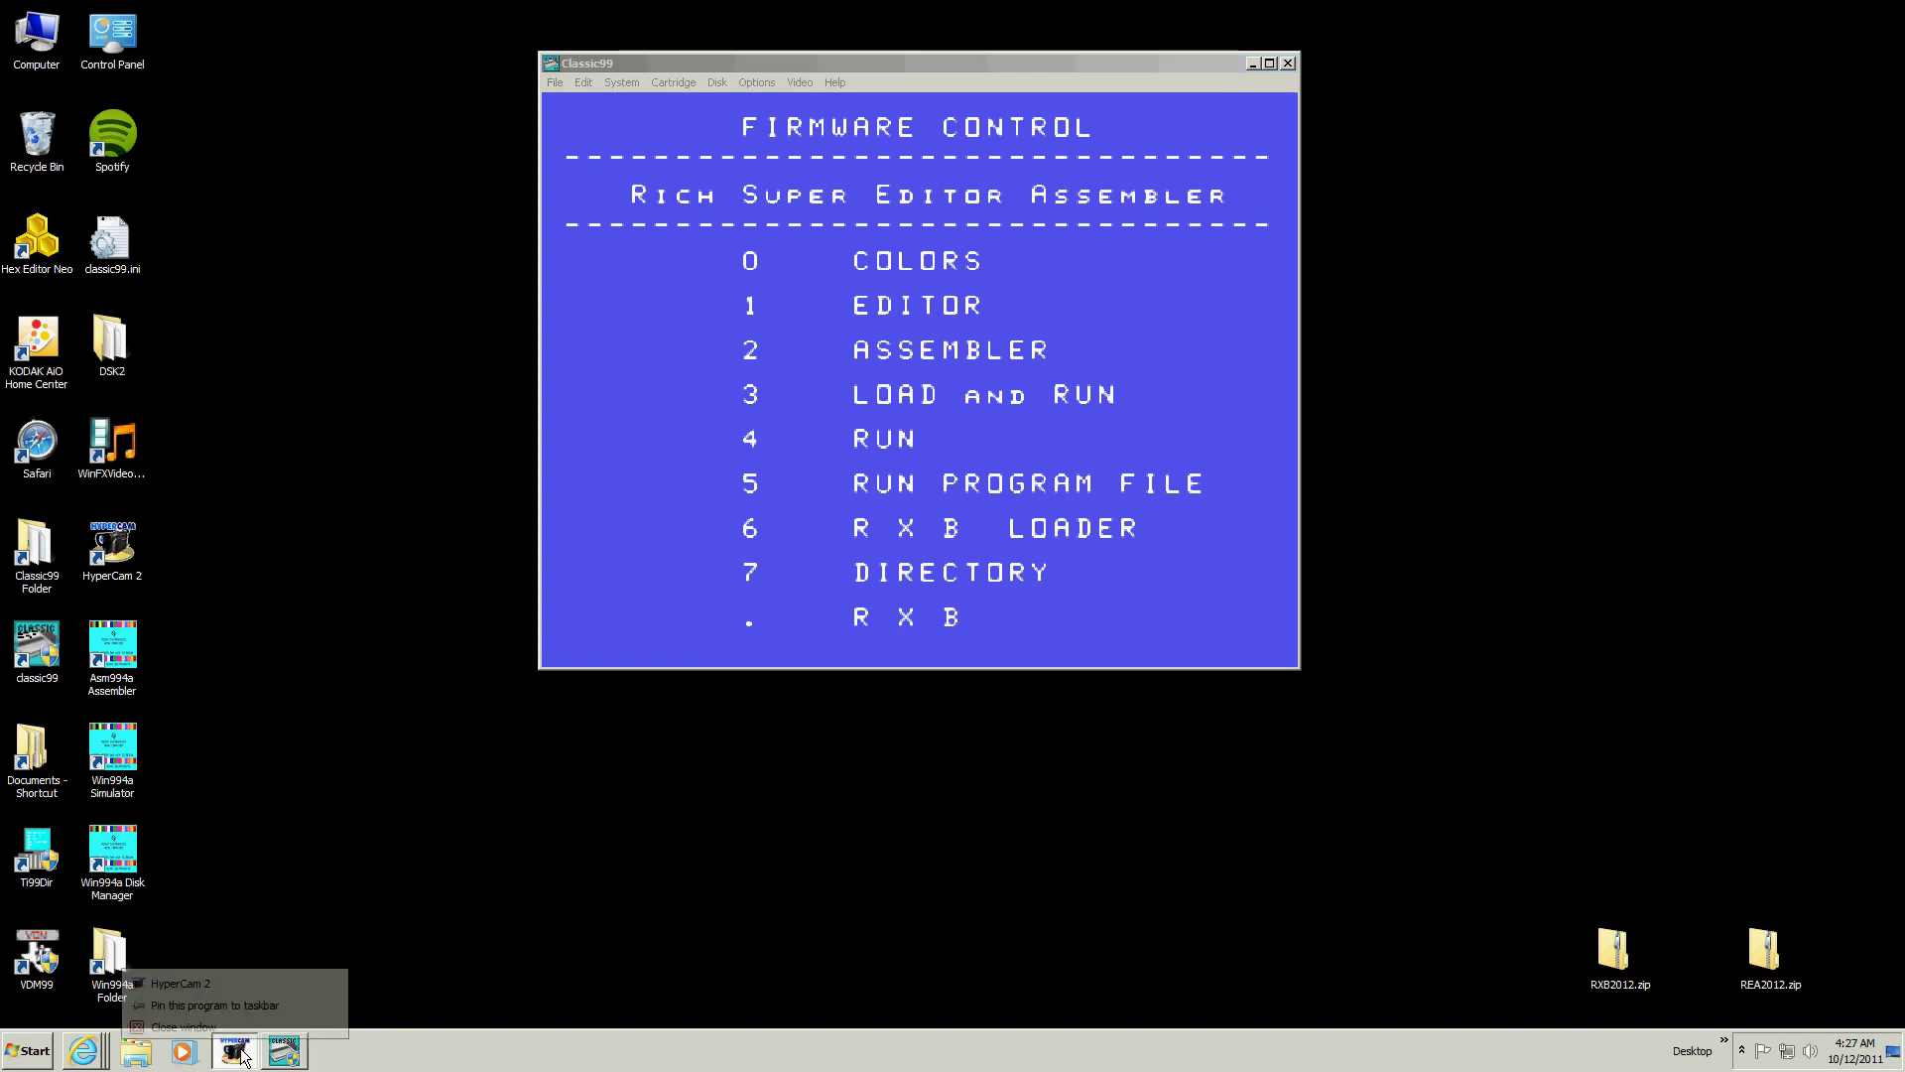